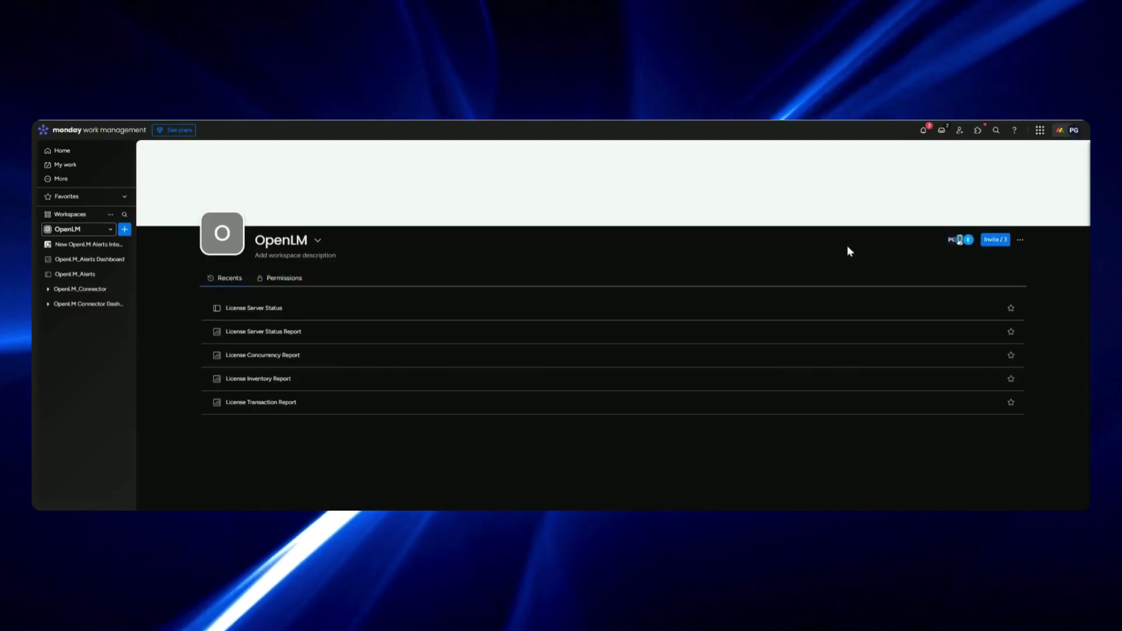
Open the OpenLM Connector Integration app from the marketplace's installed apps for use in the OpenLM workspace.
left_click(978, 131)
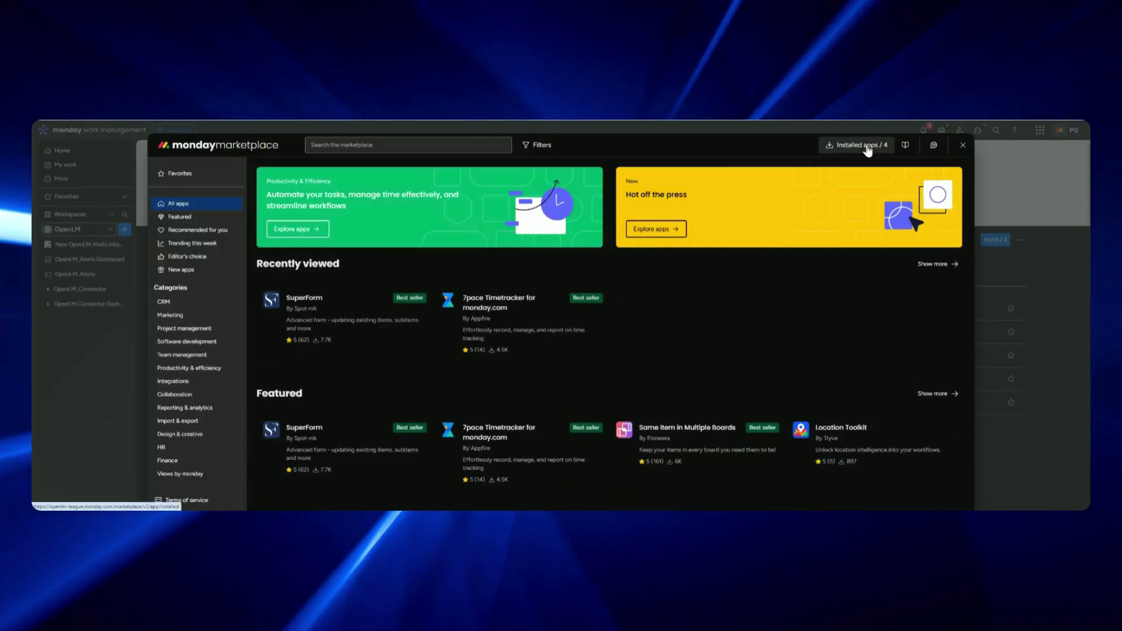
left_click(867, 147)
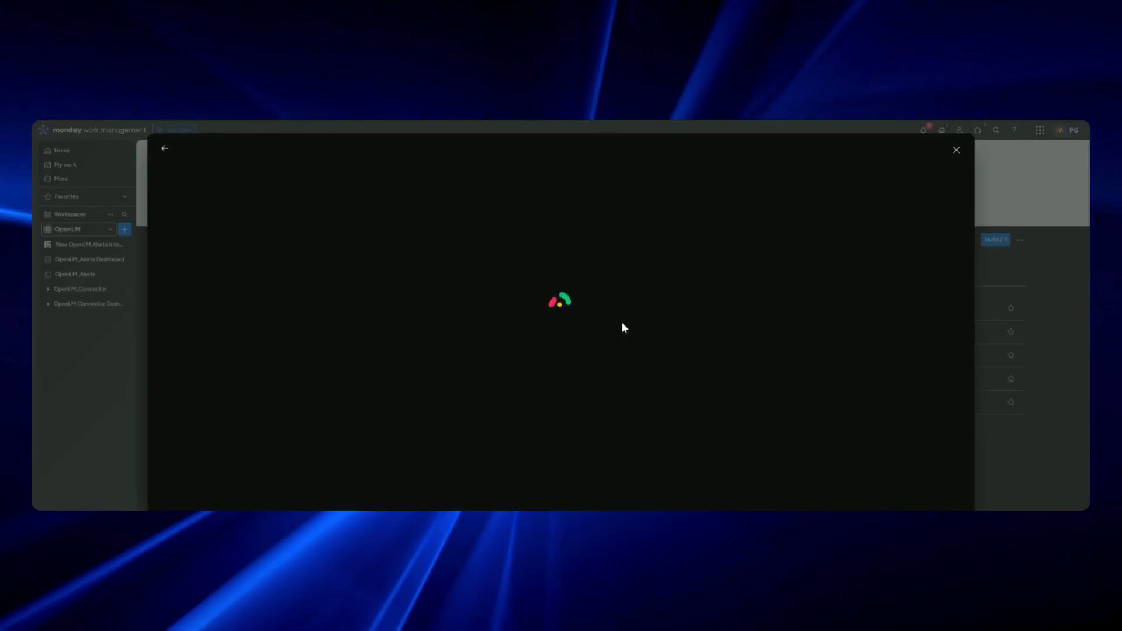
left_click(193, 343)
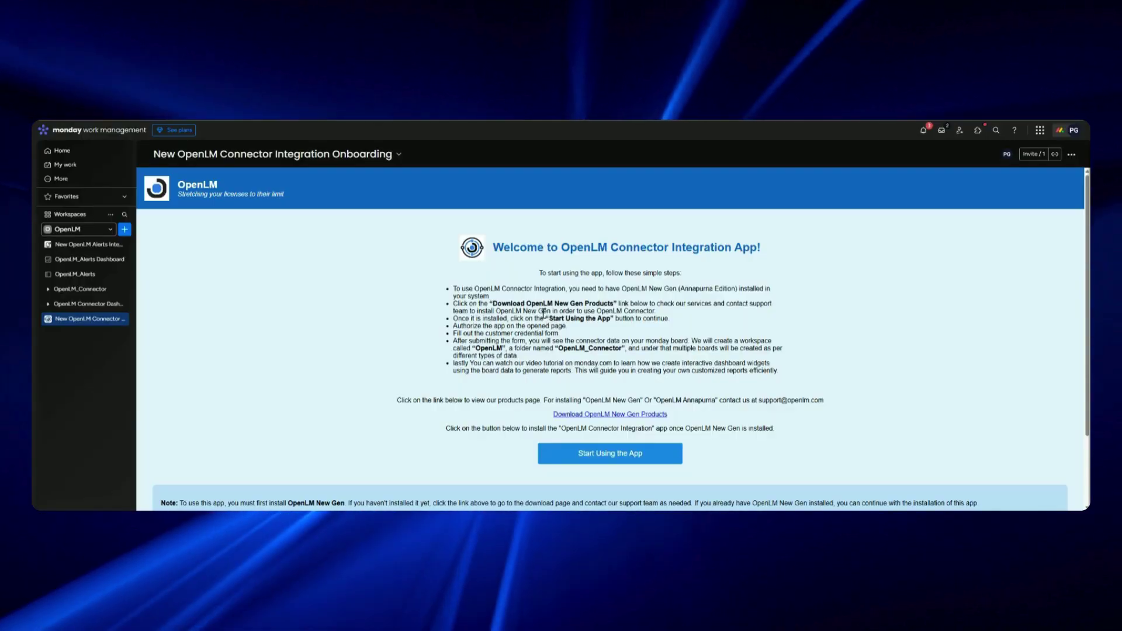
Review the onboarding instructions, start using the app, and authorize OpenLM Connector Integration to access the account's boards and workspaces.
scroll(573, 310, "down", 3)
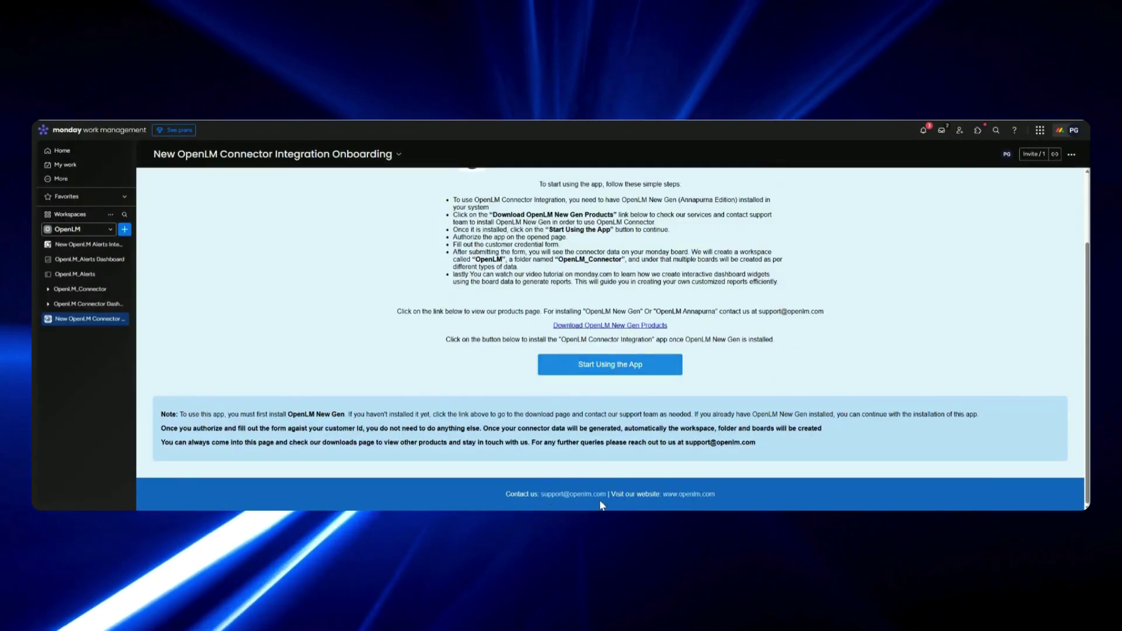
scroll(676, 479, "up", 3)
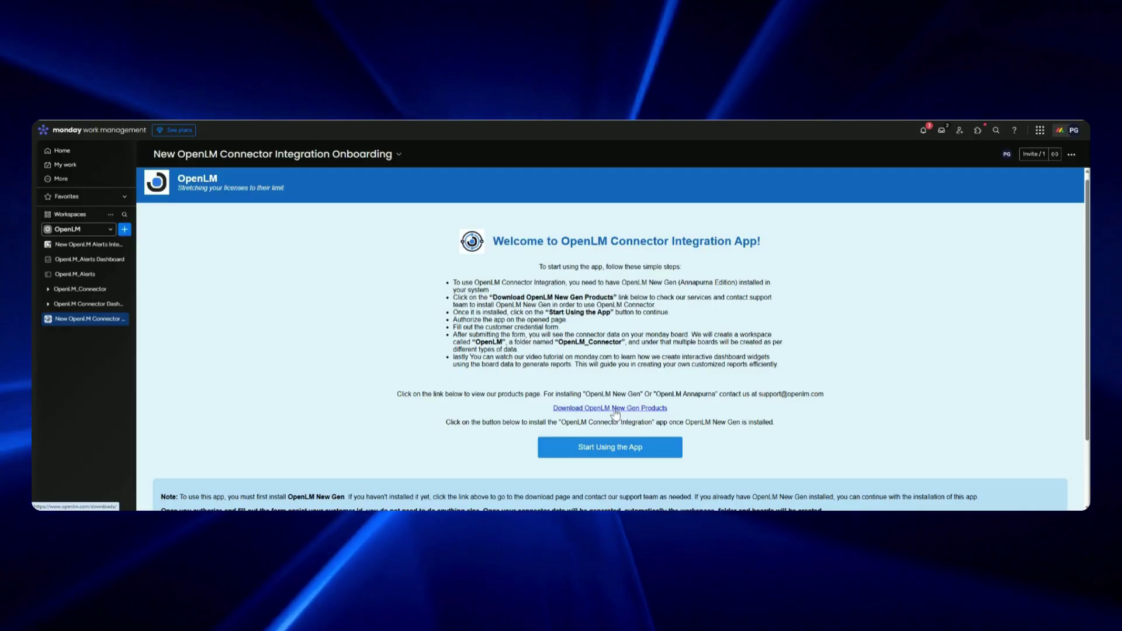
left_click(601, 453)
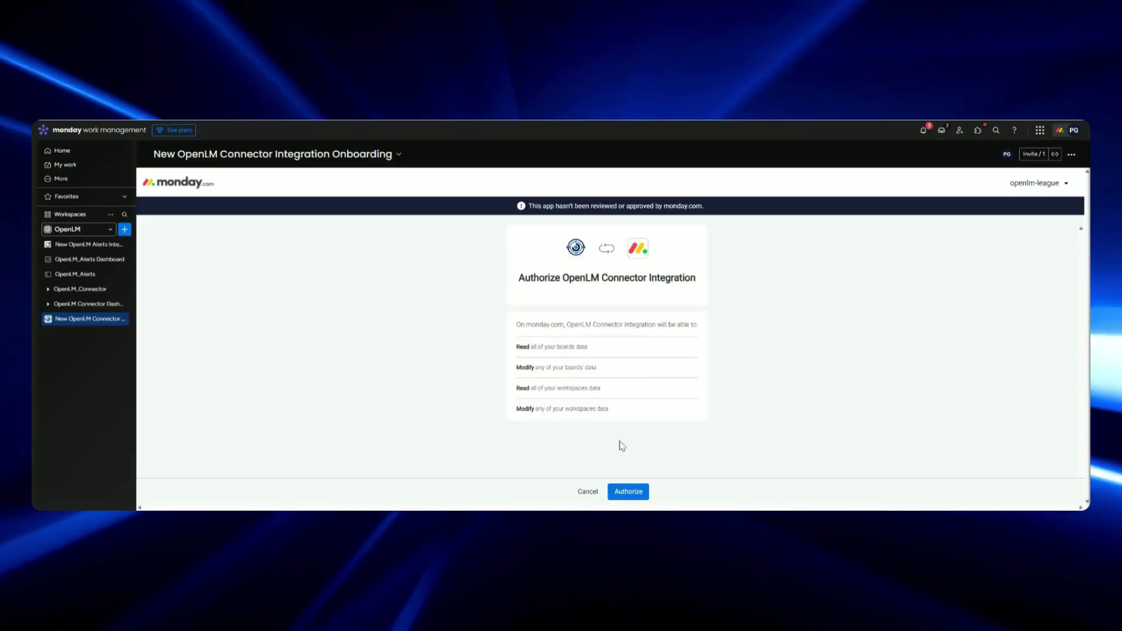
left_click(626, 490)
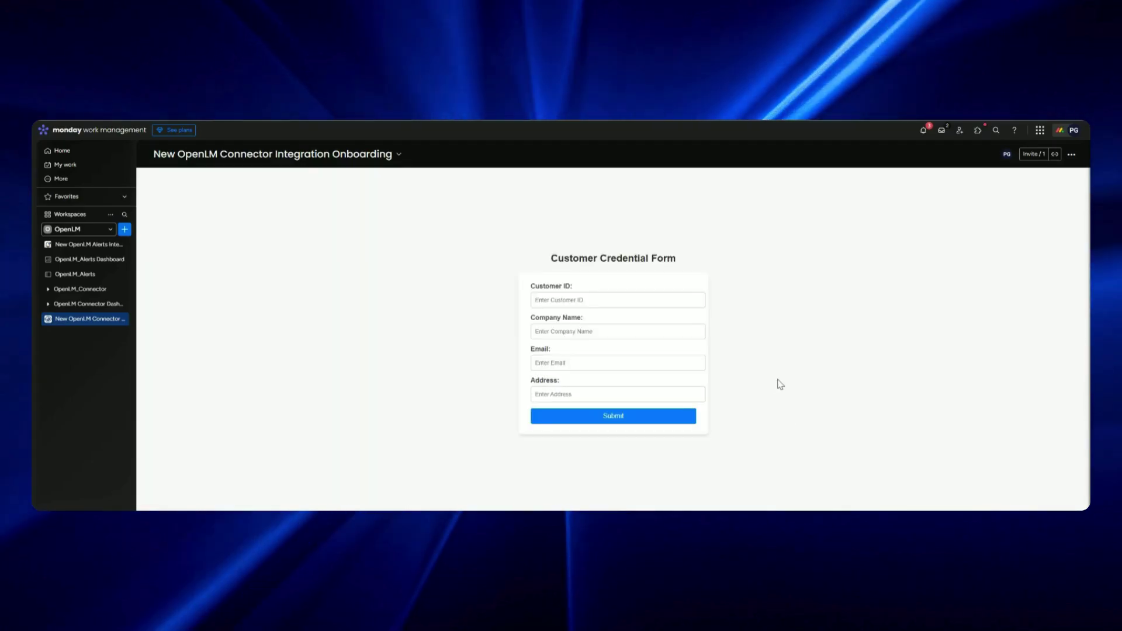
Fill in the Customer Credential Form with the customer ID, company name "ABC", the contact's email and the address, and submit it.
left_click(557, 301)
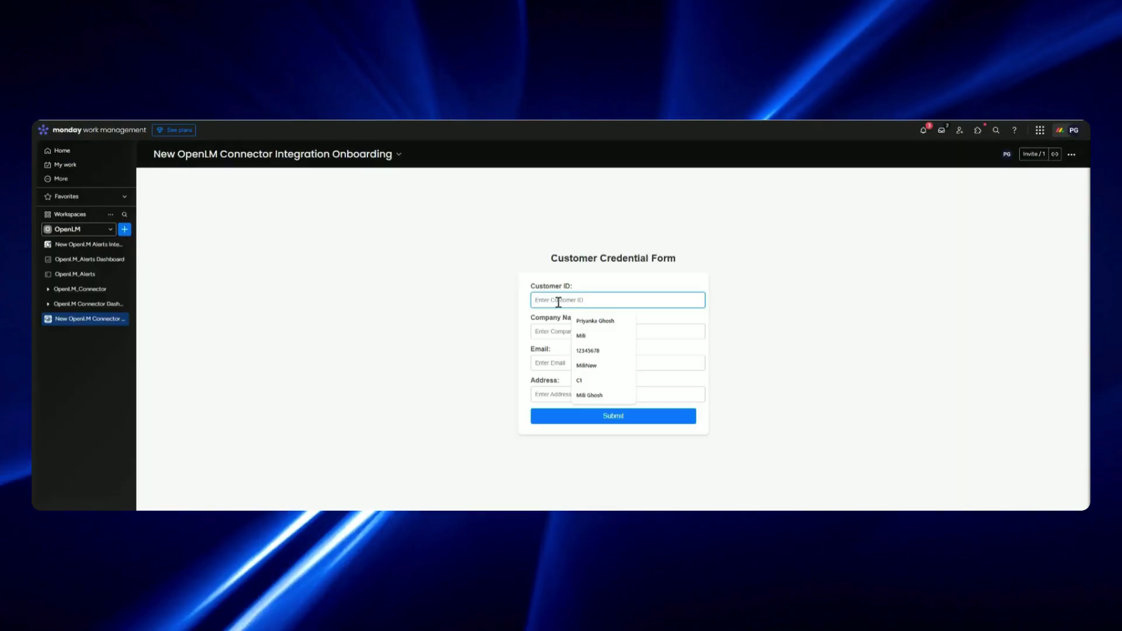
type("123c")
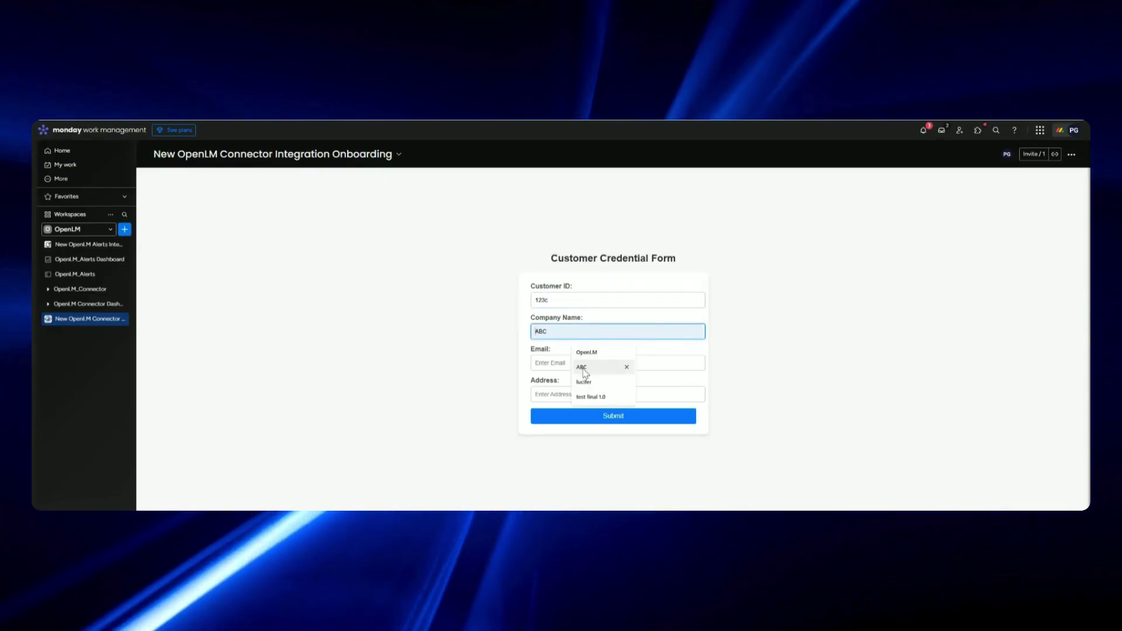
left_click(548, 363)
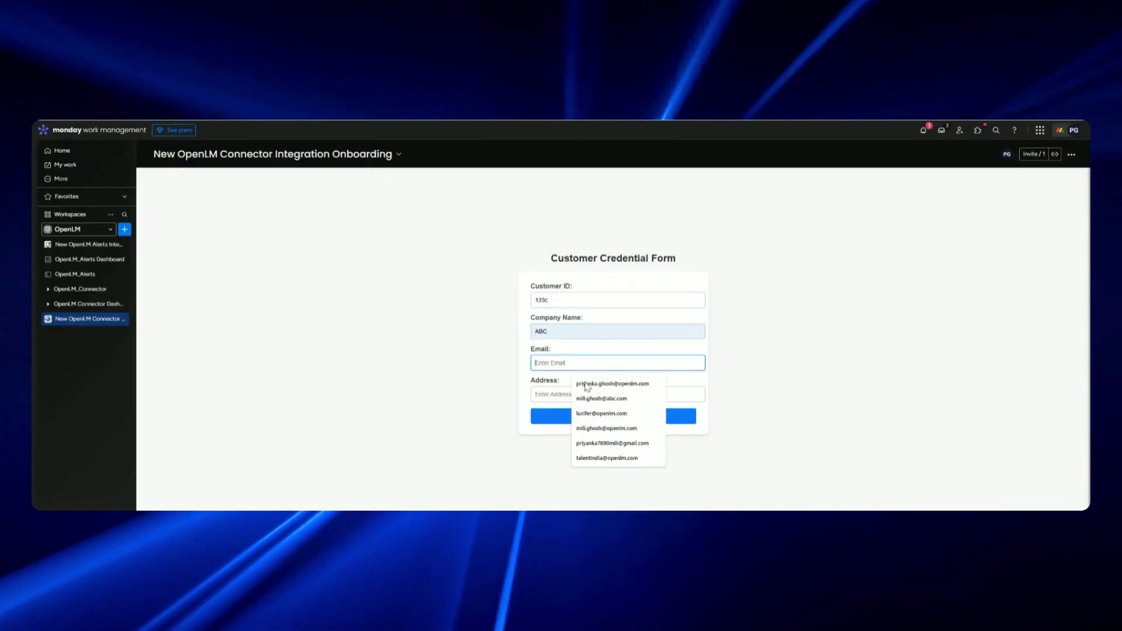
left_click(649, 395)
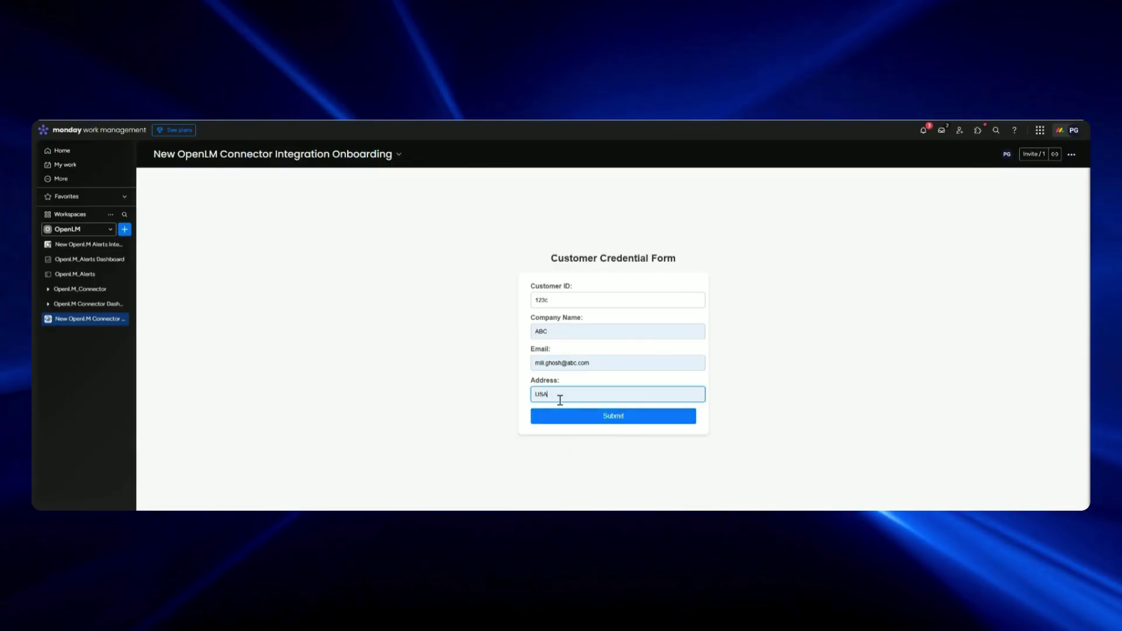
left_click(594, 421)
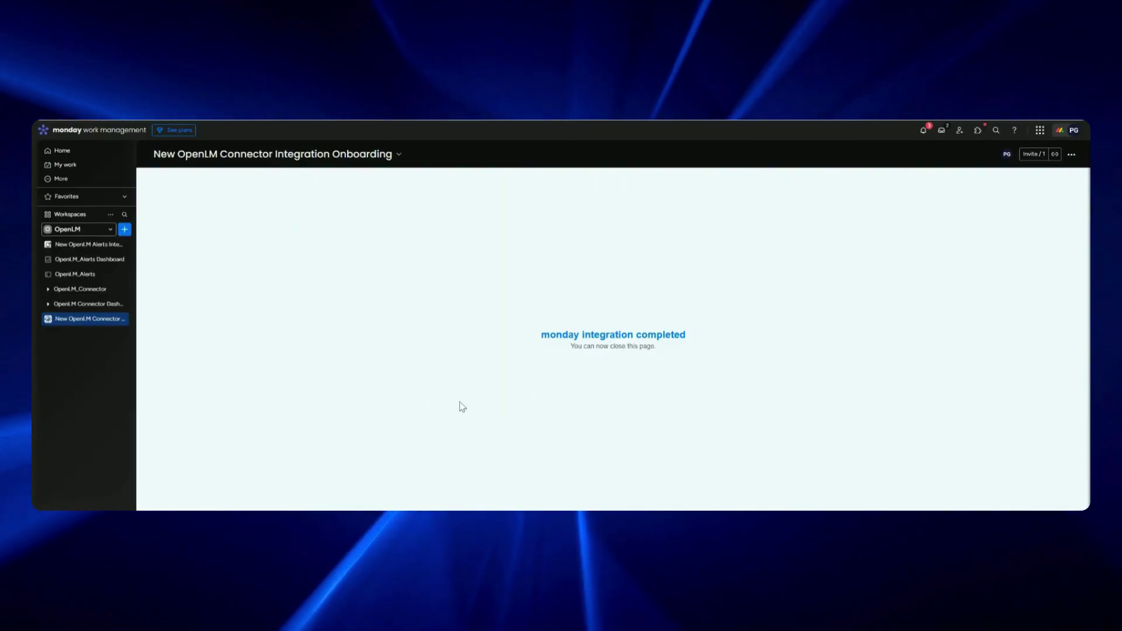
Go to the OpenLM workspace and view the License Inventory and License Concurrency boards in the OpenLM_Connector folder.
left_click(92, 232)
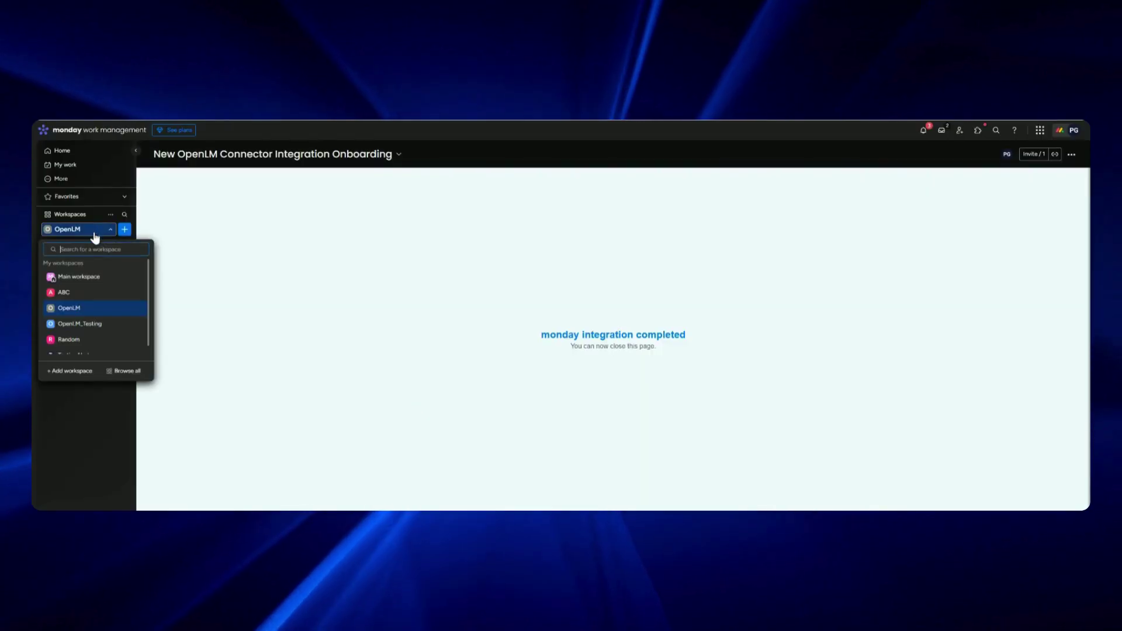
left_click(67, 310)
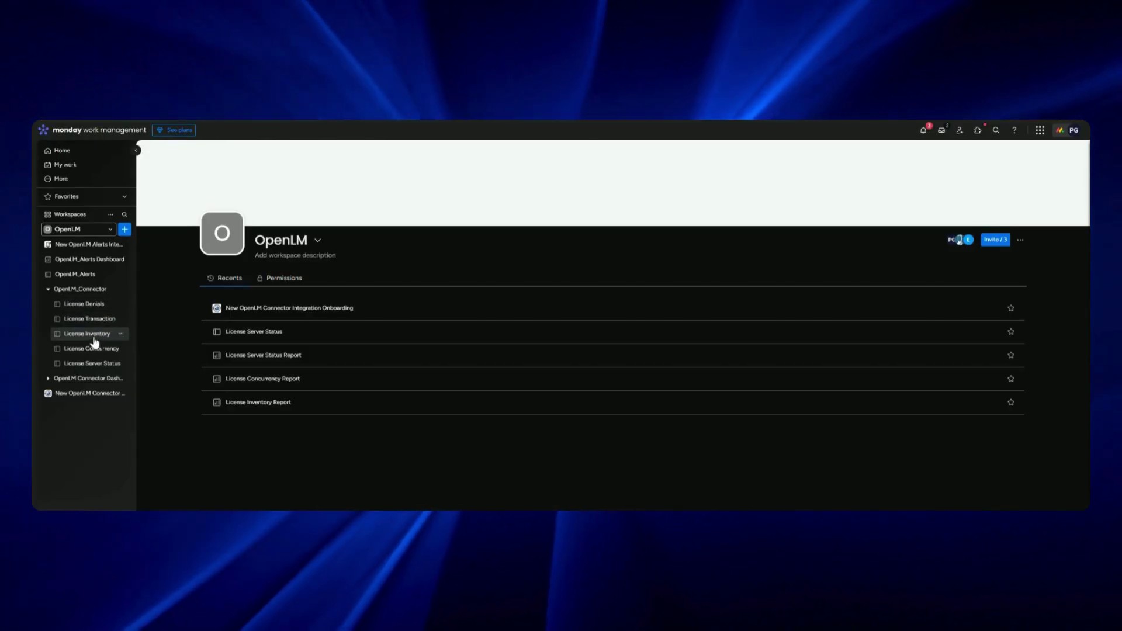
left_click(94, 336)
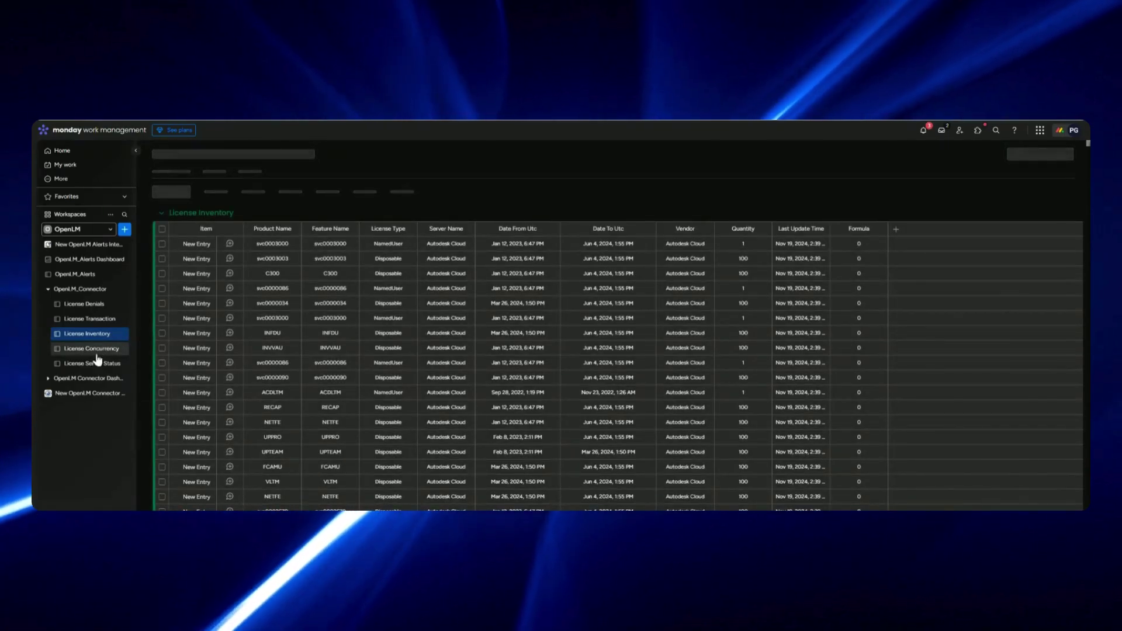
left_click(89, 348)
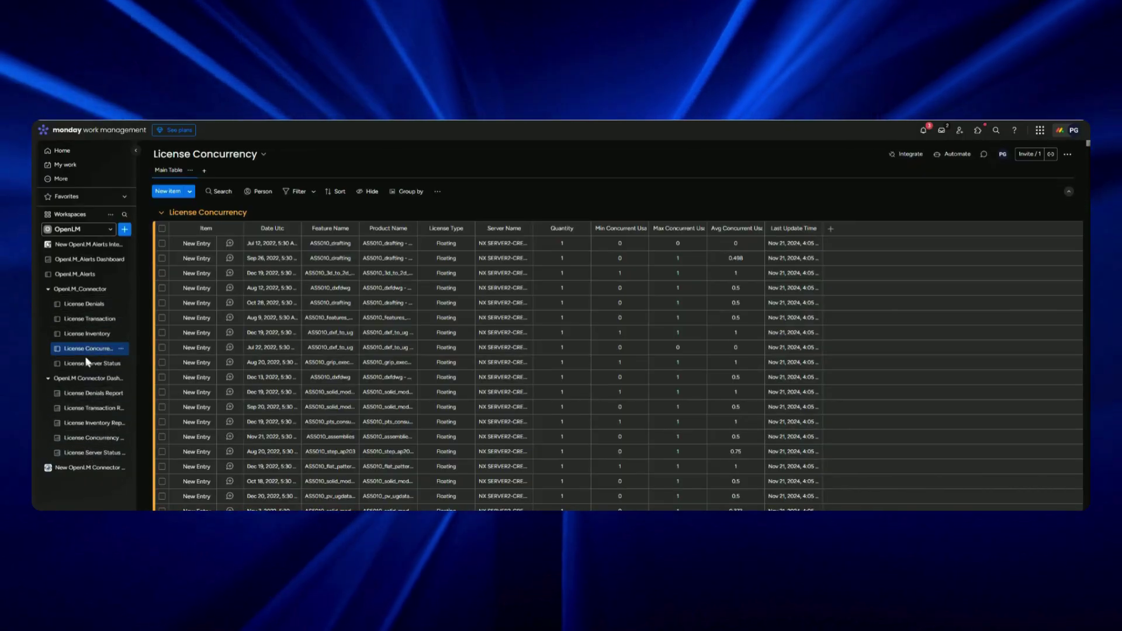
Open the License Denials Report dashboard, check which board is connected to it, and examine its denial charts.
left_click(84, 394)
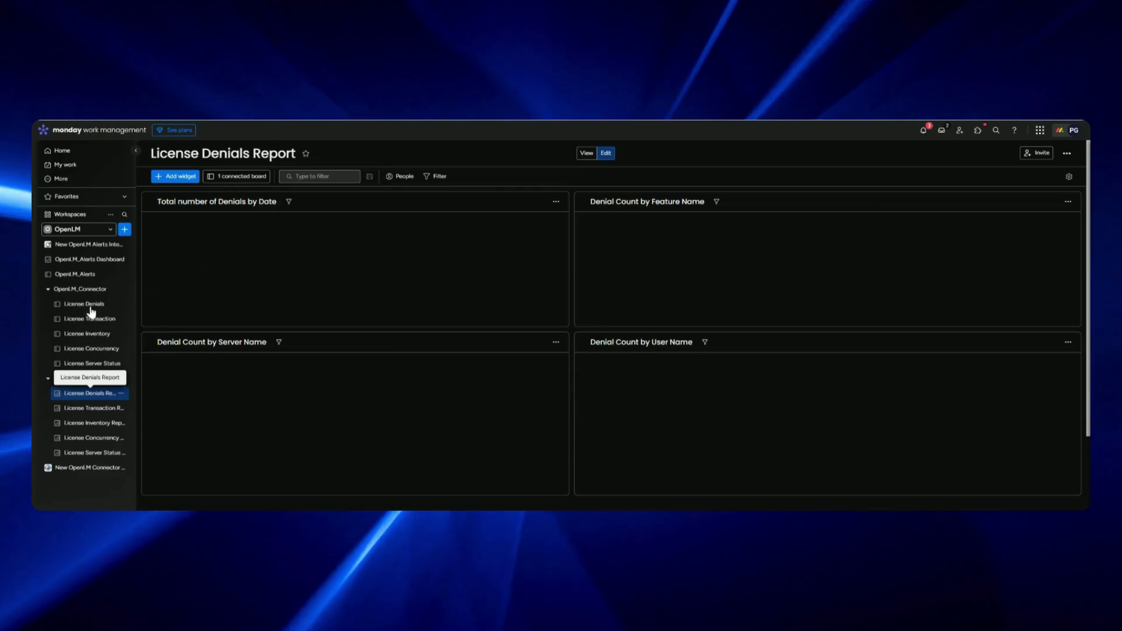
left_click(215, 178)
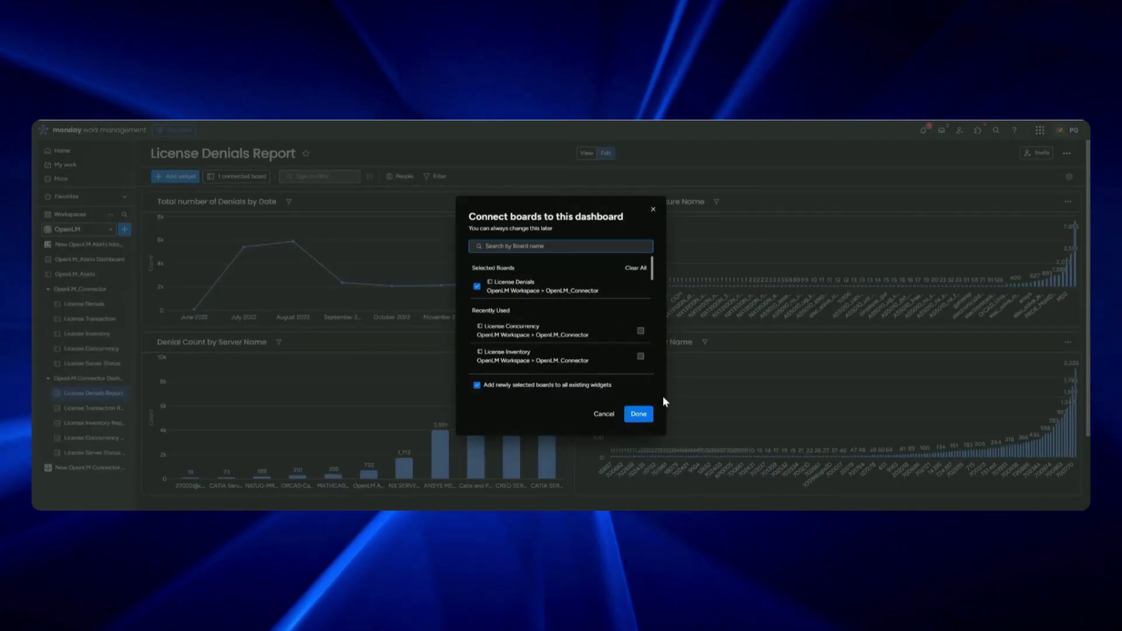
left_click(639, 415)
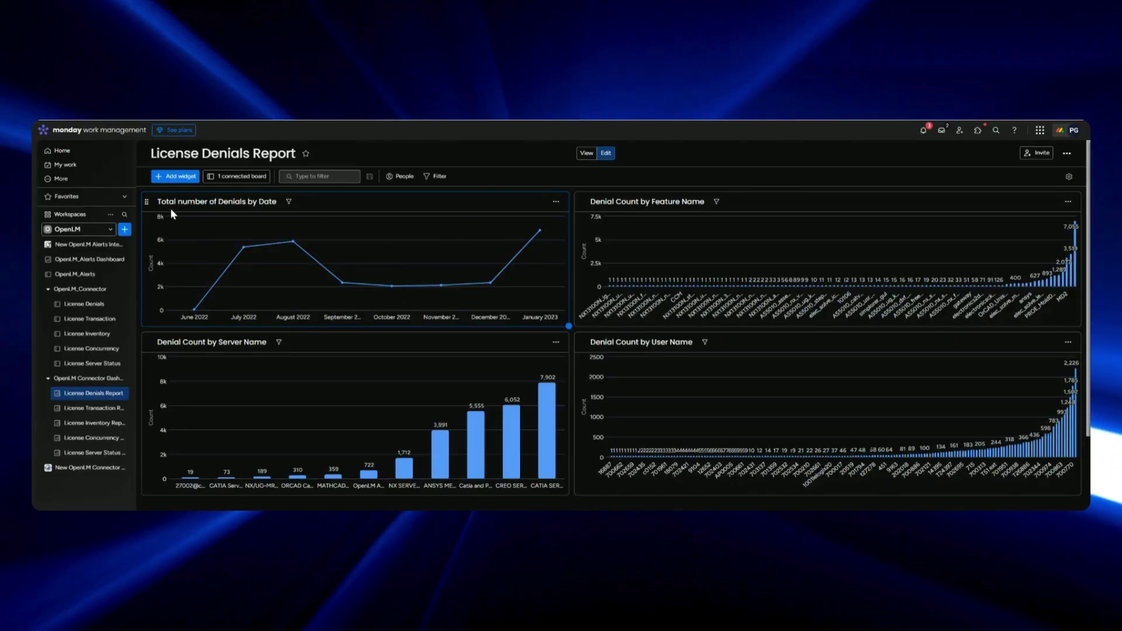
mouse_move(235, 226)
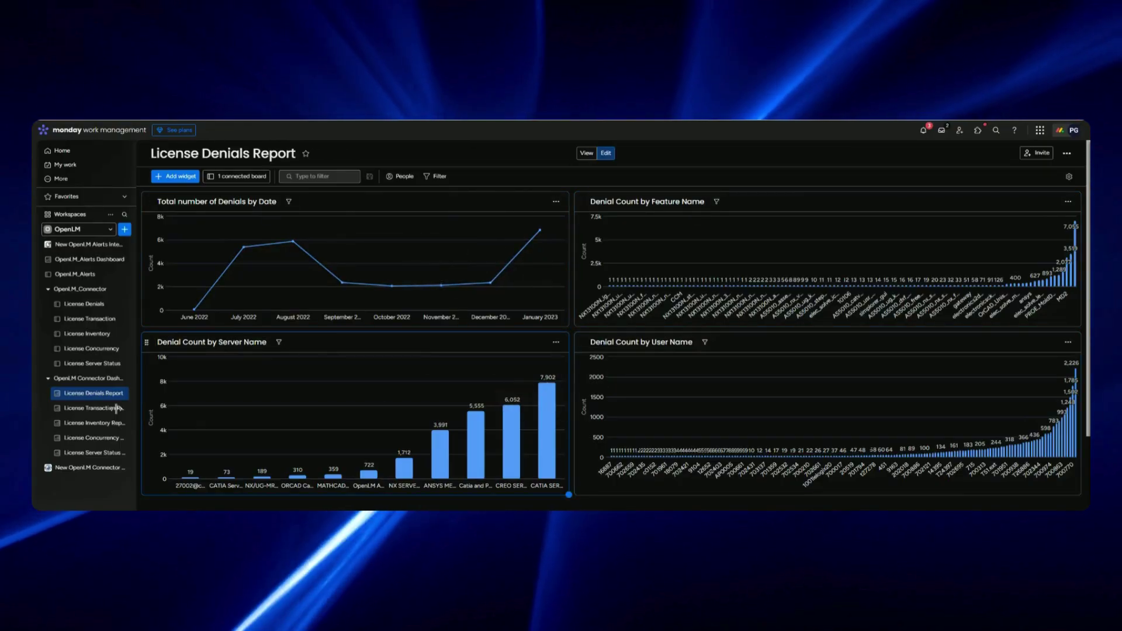
Examine the charts in the License Transaction, License Inventory, License Concurrency and License Server Status report dashboards.
left_click(88, 409)
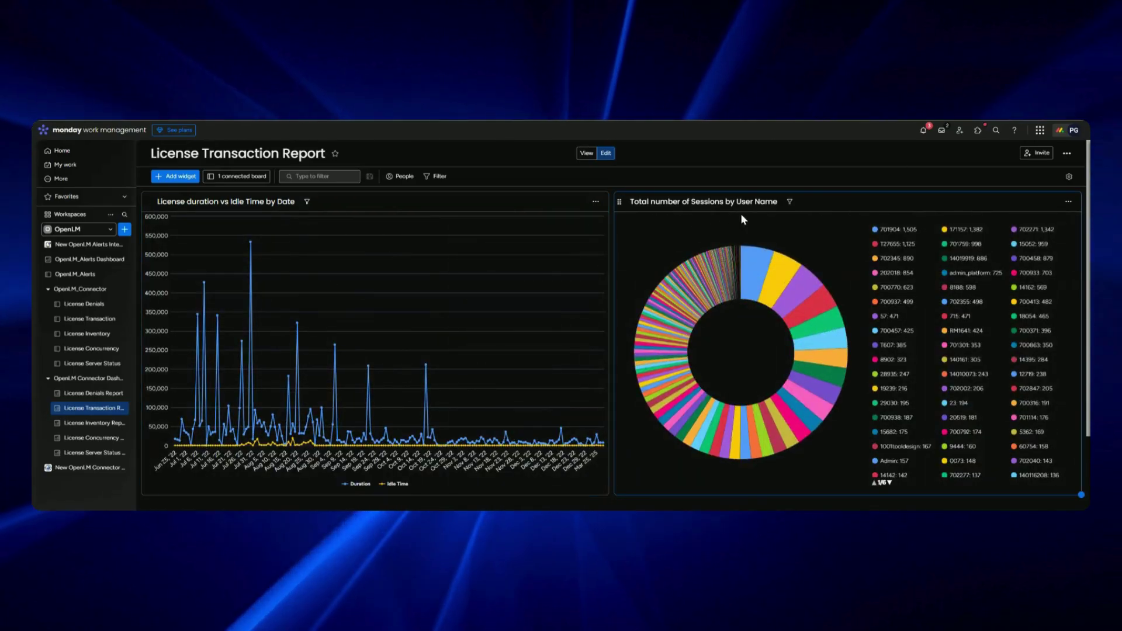
left_click(94, 428)
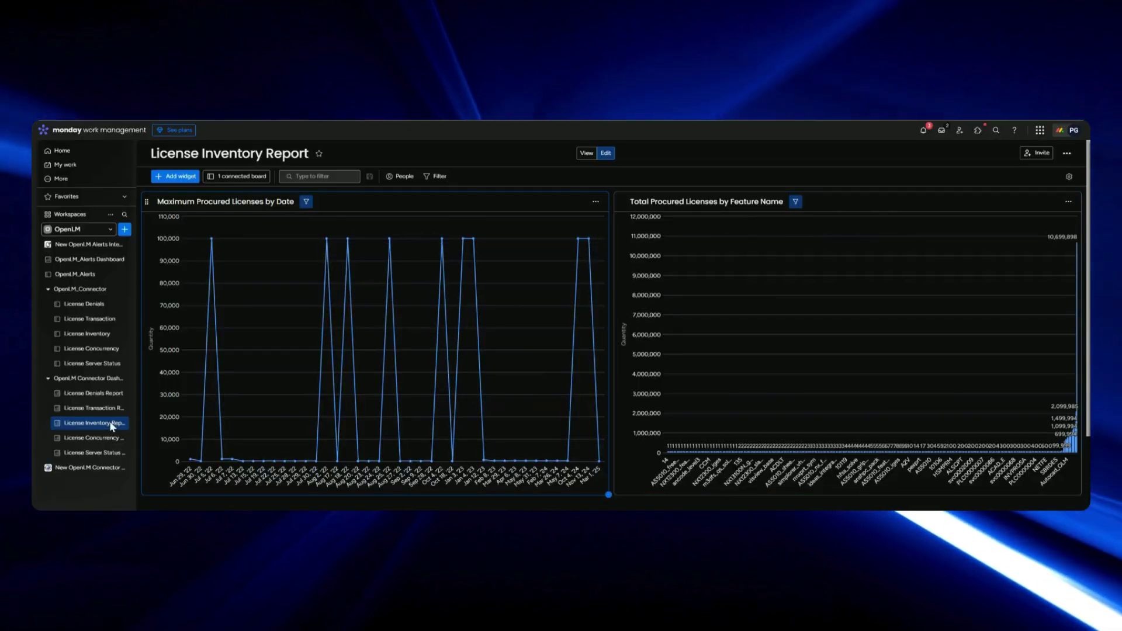
left_click(108, 439)
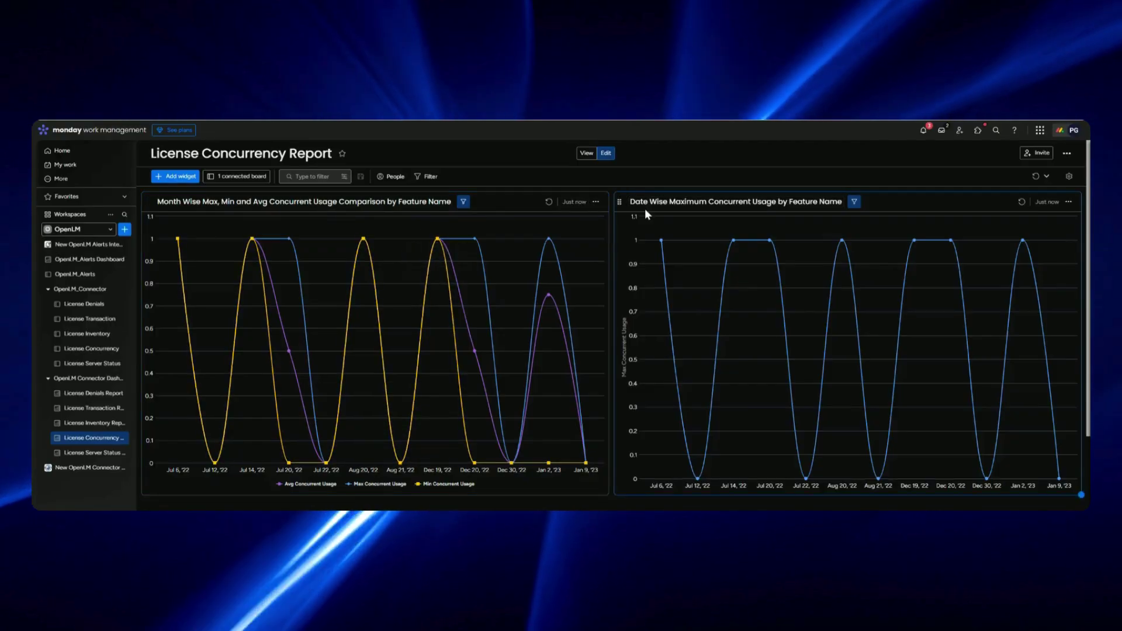
mouse_move(754, 222)
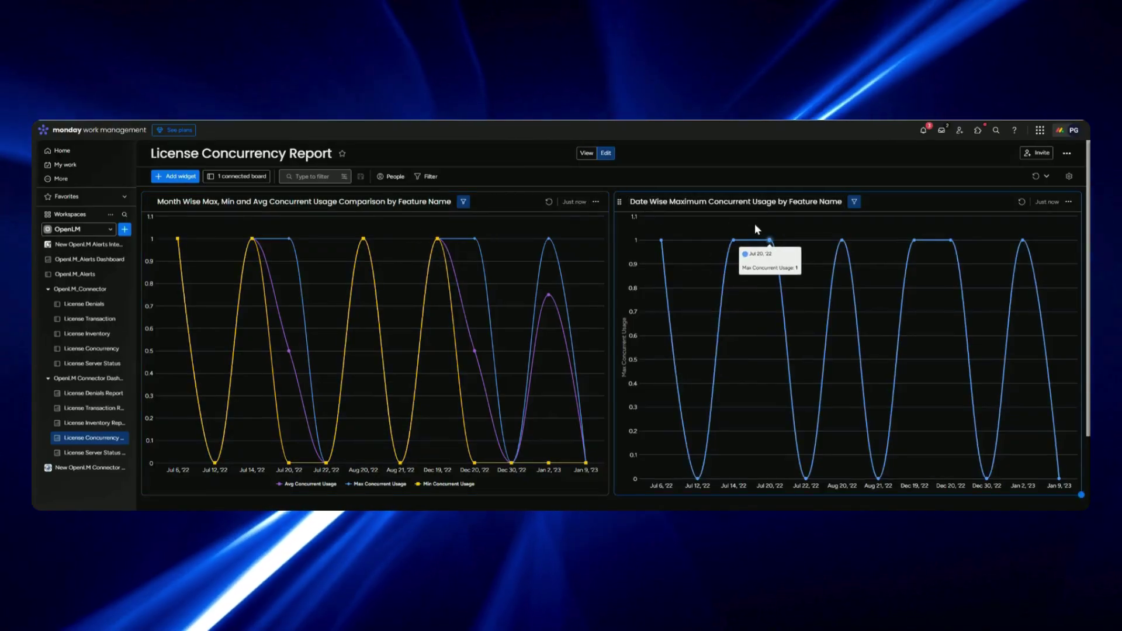
left_click(90, 453)
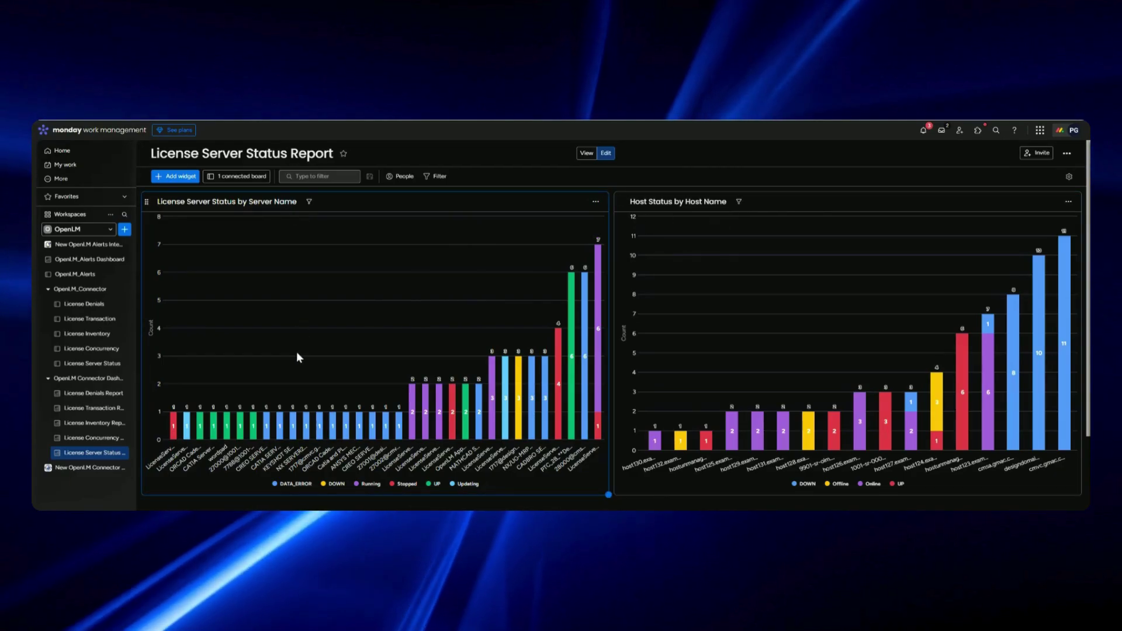
mouse_move(251, 410)
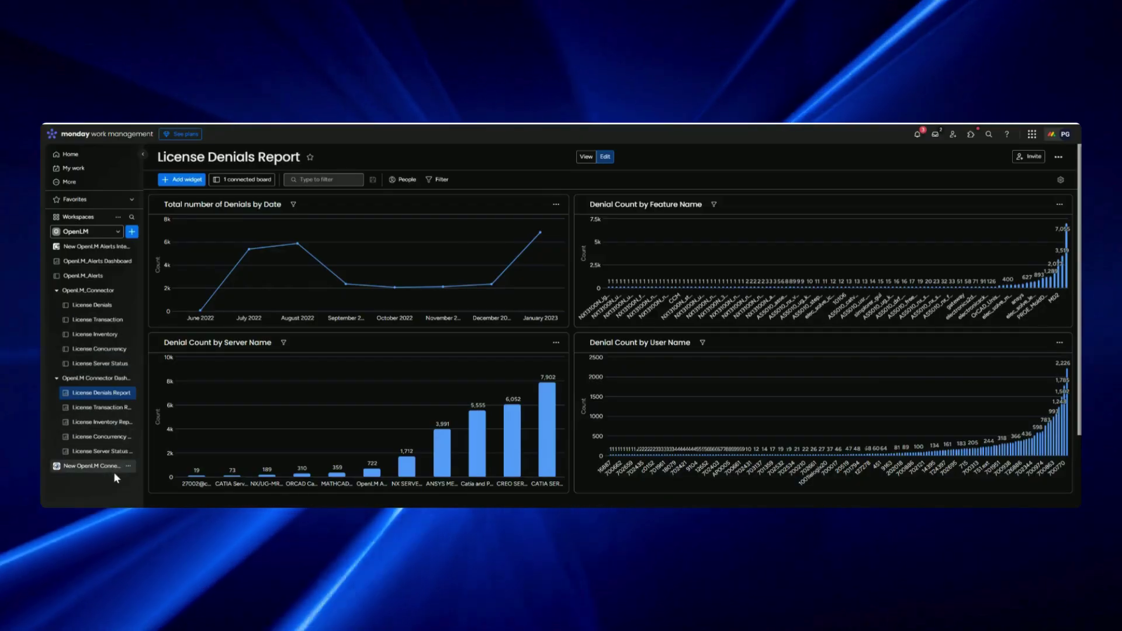
Create a dashboard named "Denials Report" in the OpenLM workspace and connect it to the License Denials board.
left_click(132, 234)
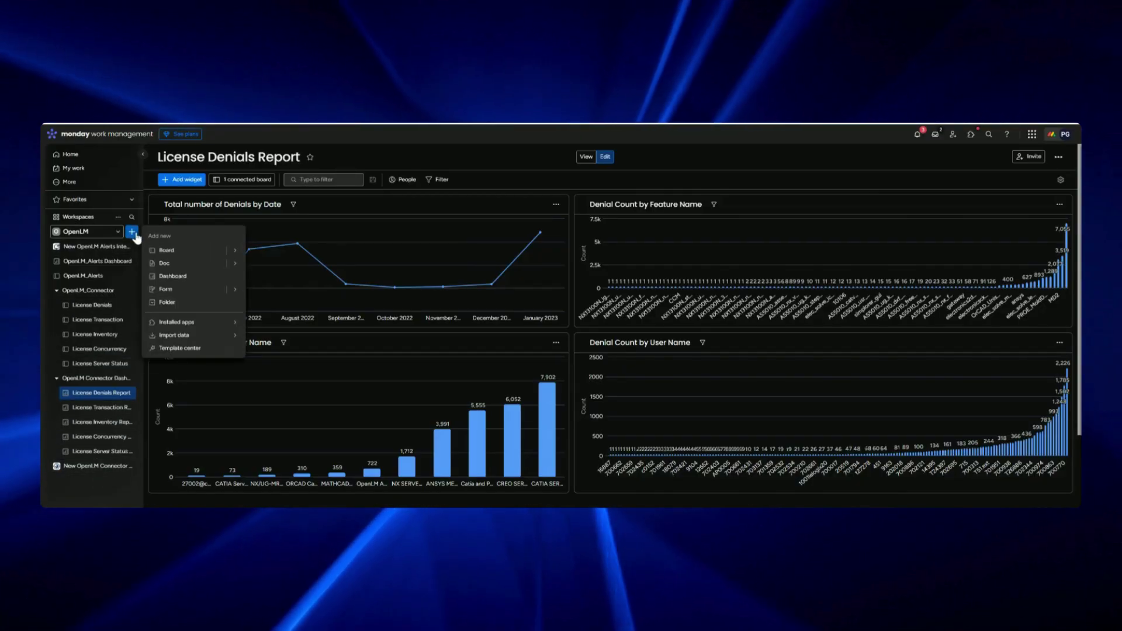
left_click(177, 277)
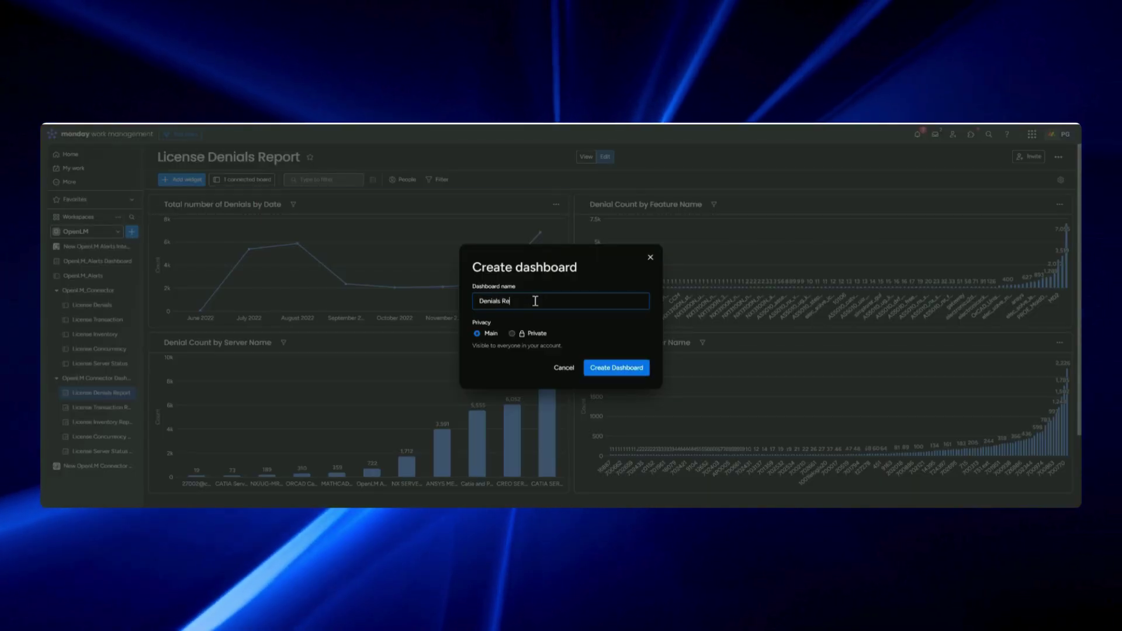
type("Denials Repor")
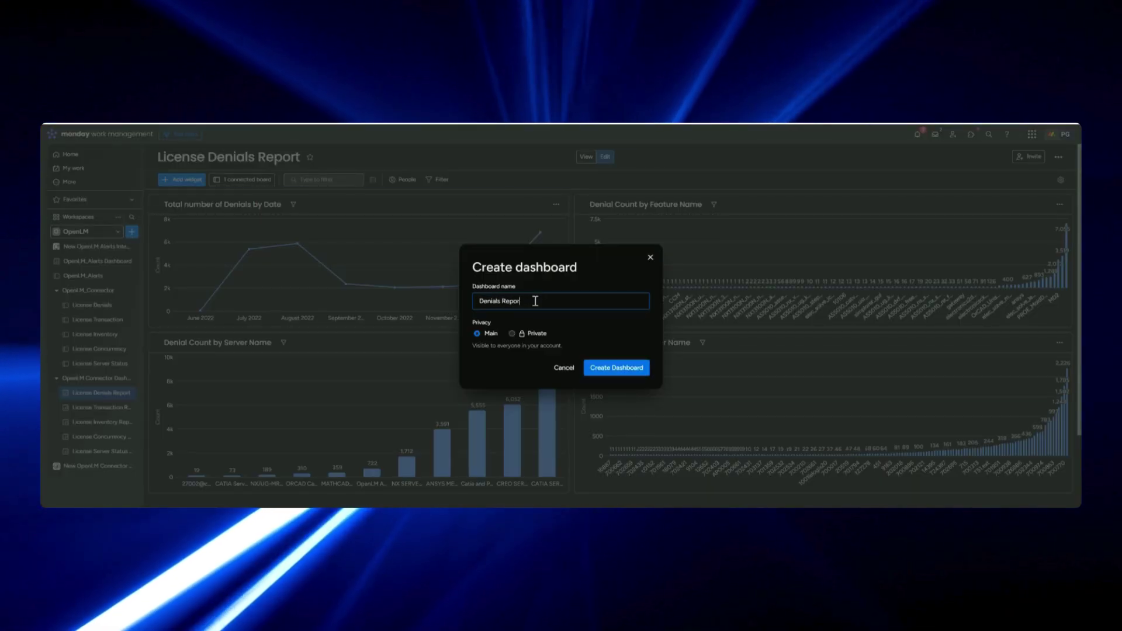
type("t")
left_click(602, 369)
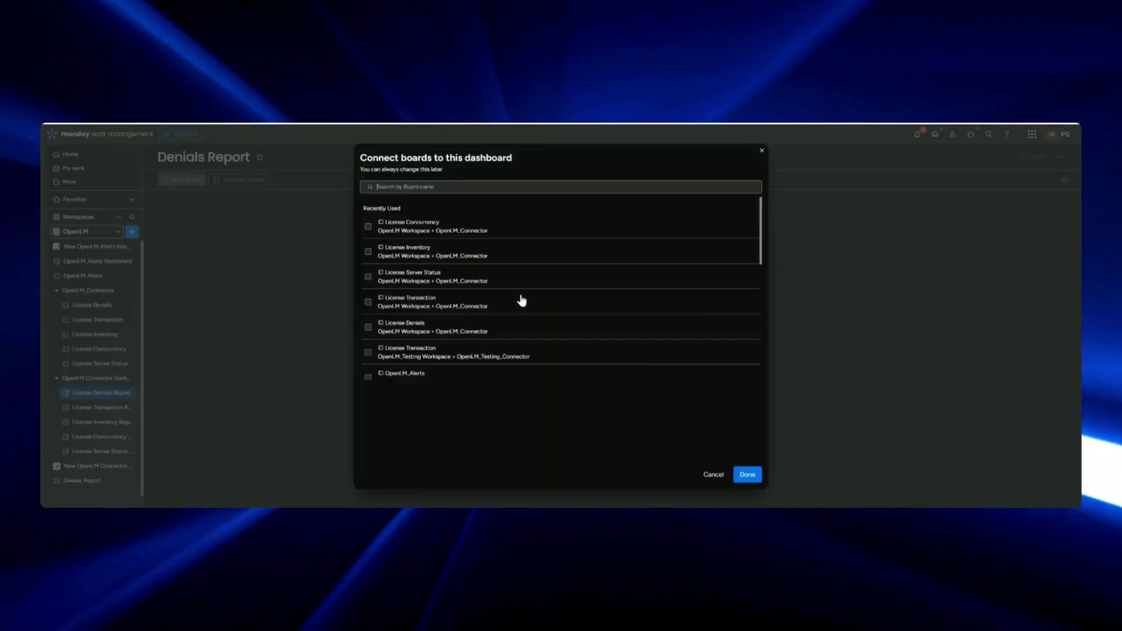
left_click(478, 390)
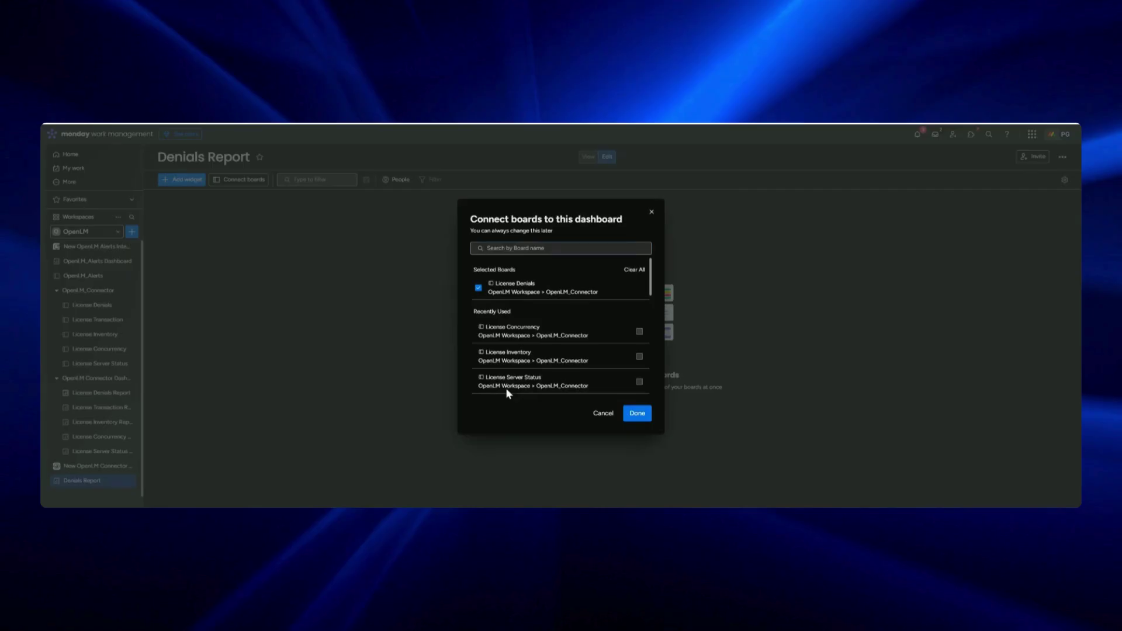
left_click(639, 417)
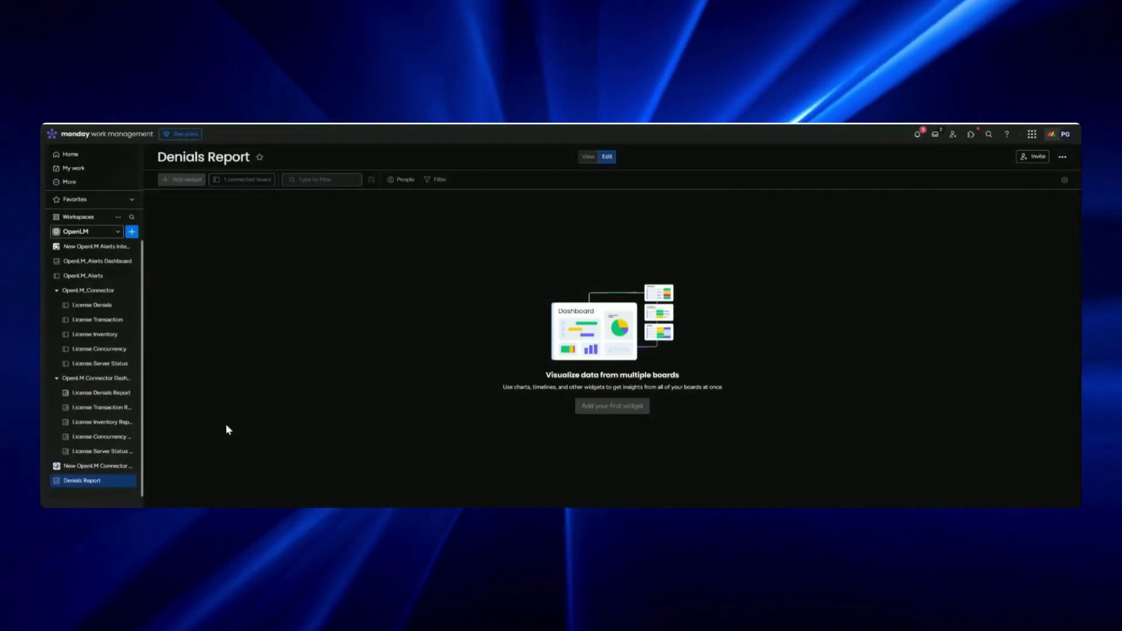
Move the Denials Report dashboard into the OpenLM Connector Dashboards folder.
scroll(115, 455, "down", 1)
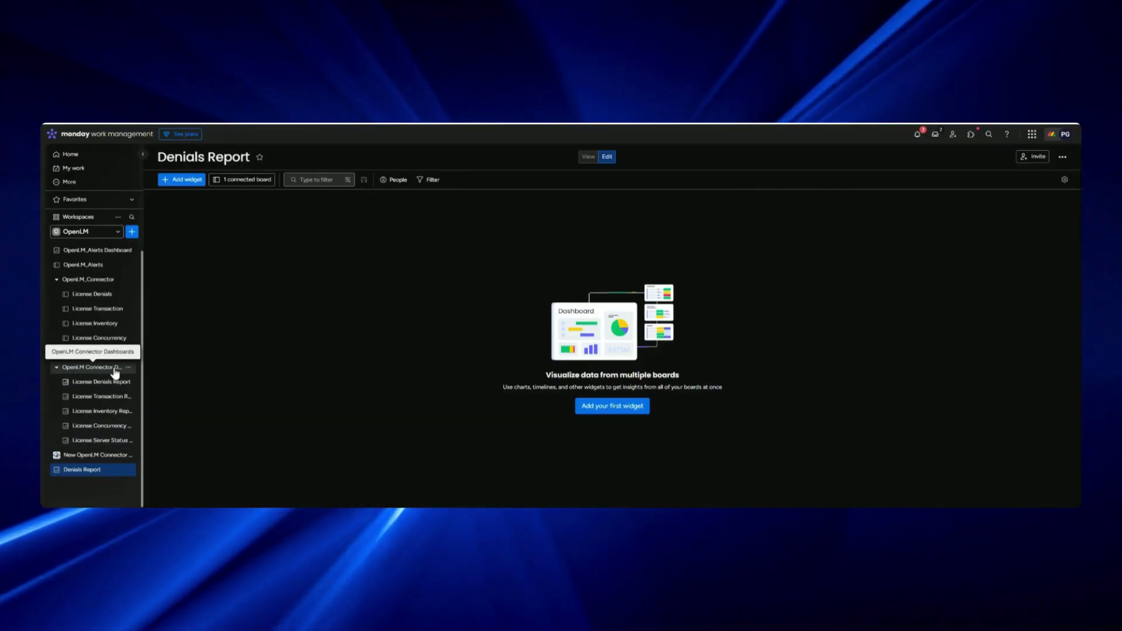
left_click(128, 469)
mouse_move(183, 409)
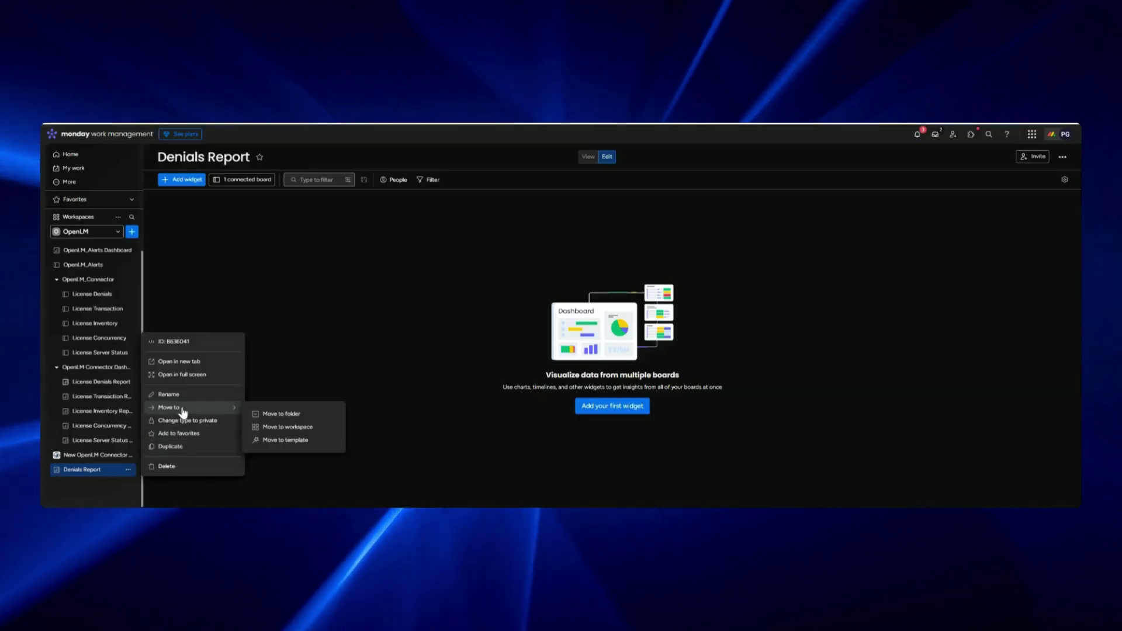
left_click(278, 415)
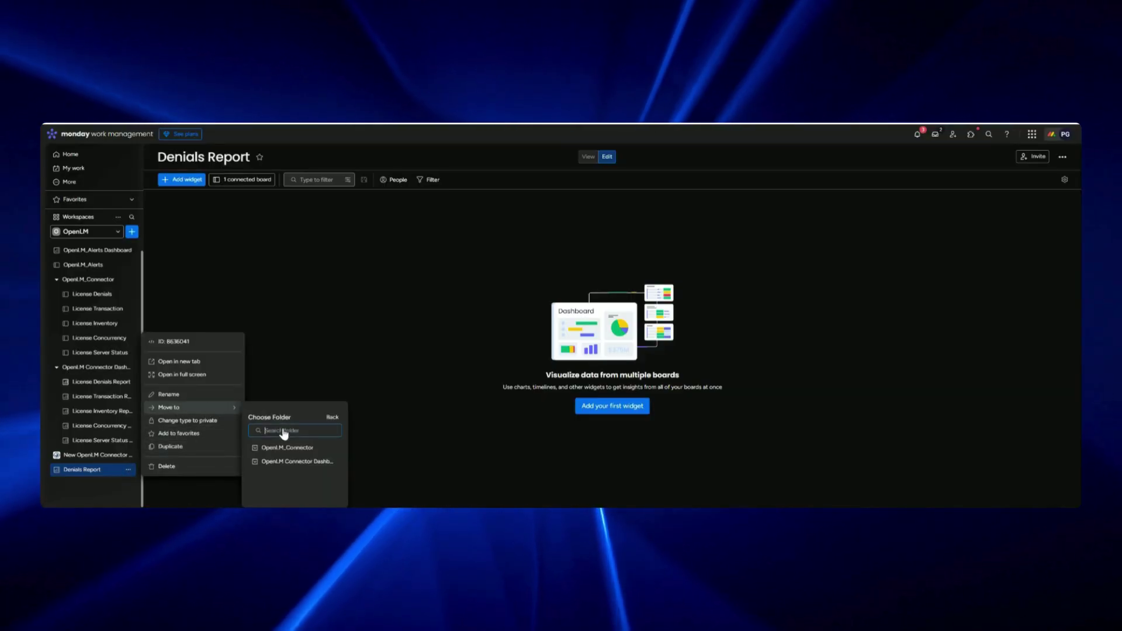
left_click(292, 461)
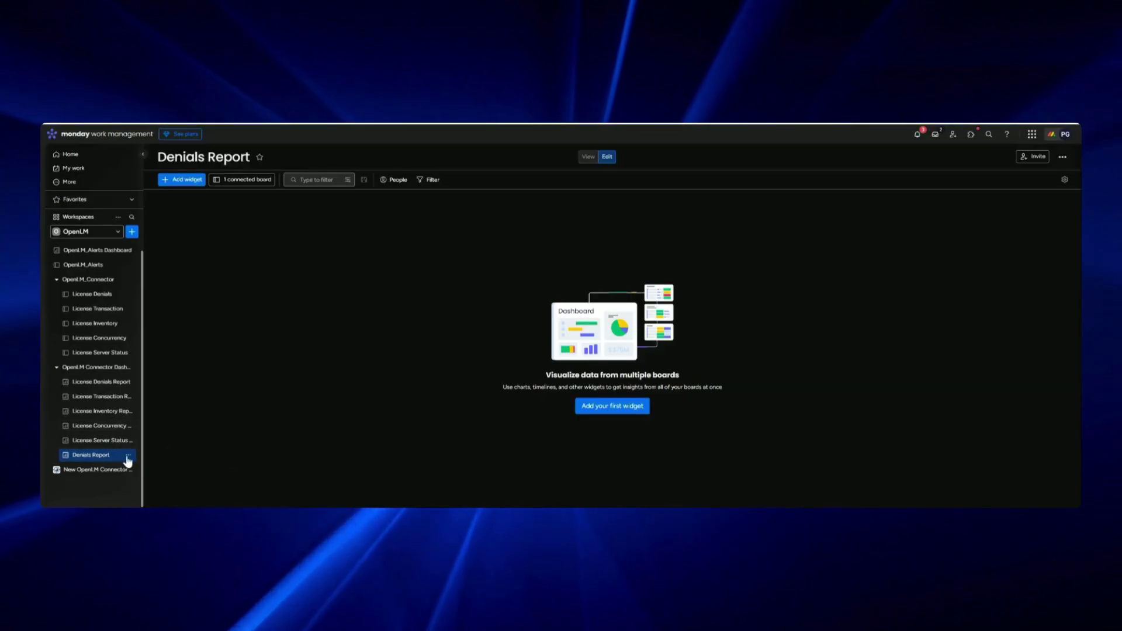
Delete the Denials Report dashboard and open the License Denials Report dashboard.
left_click(128, 456)
left_click(164, 453)
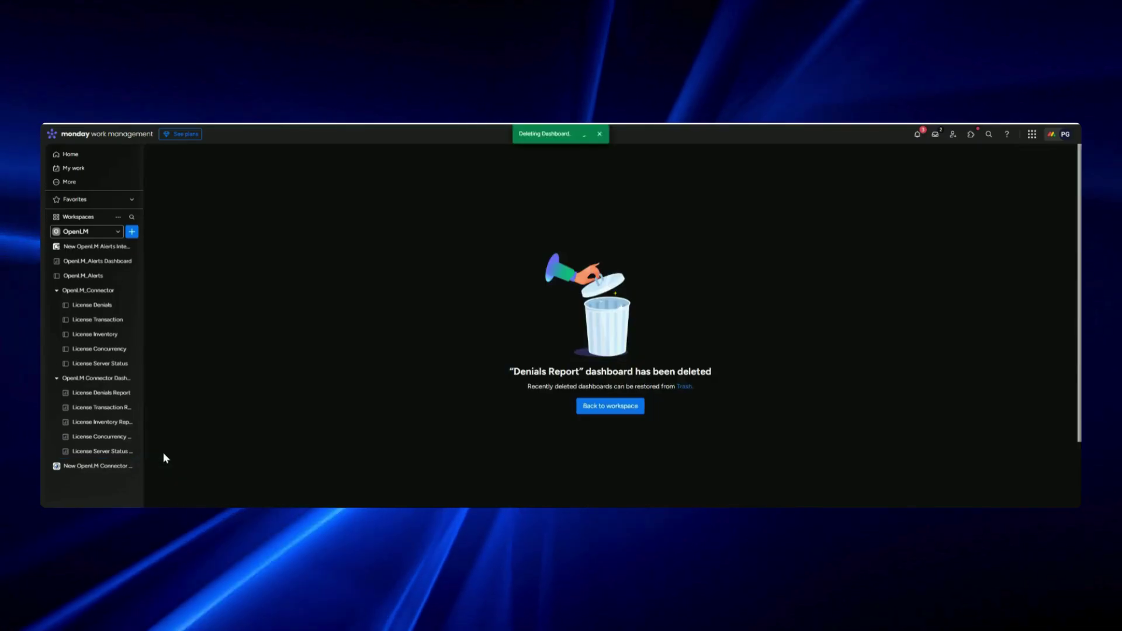
left_click(99, 395)
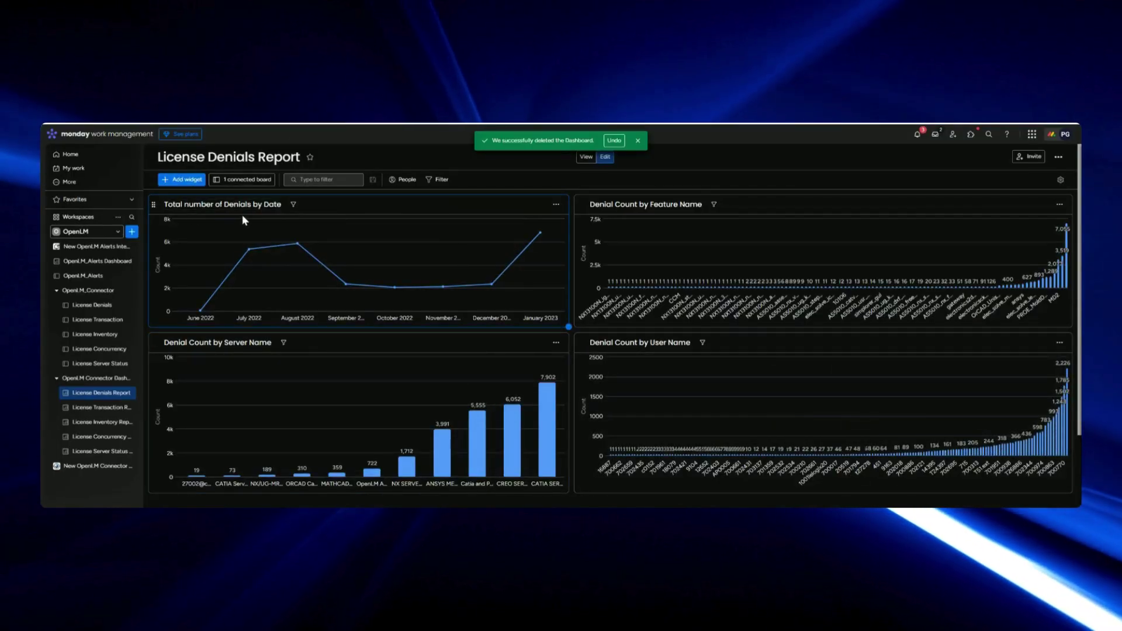
Add a Chart widget to the License Denials Report dashboard and bring it into view.
left_click(189, 181)
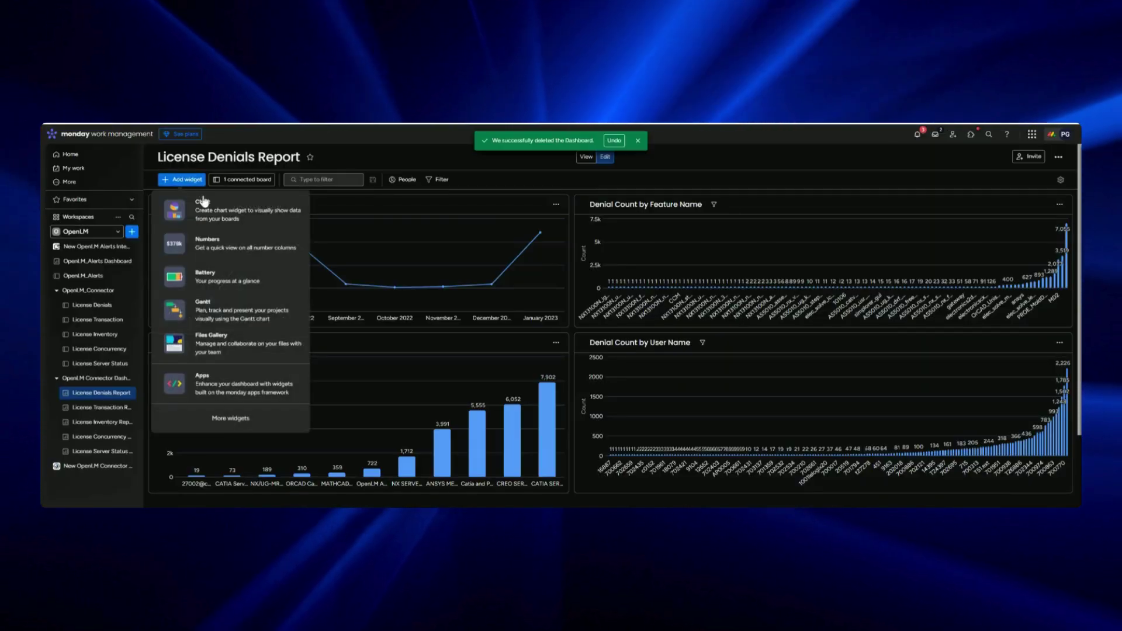
left_click(204, 212)
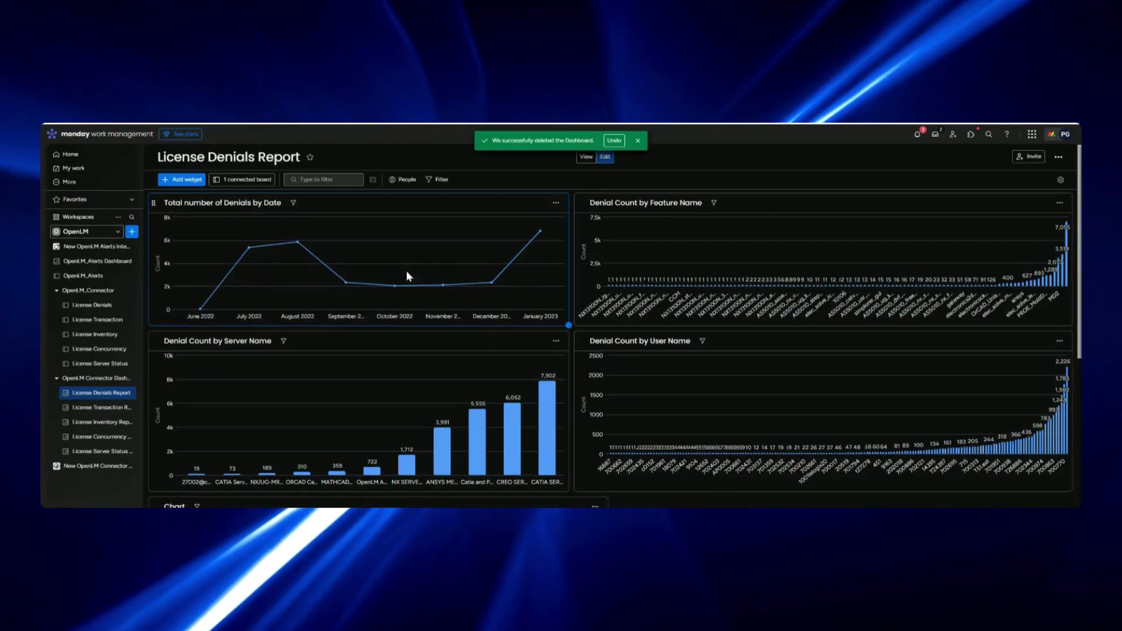
scroll(627, 436, "down", 4)
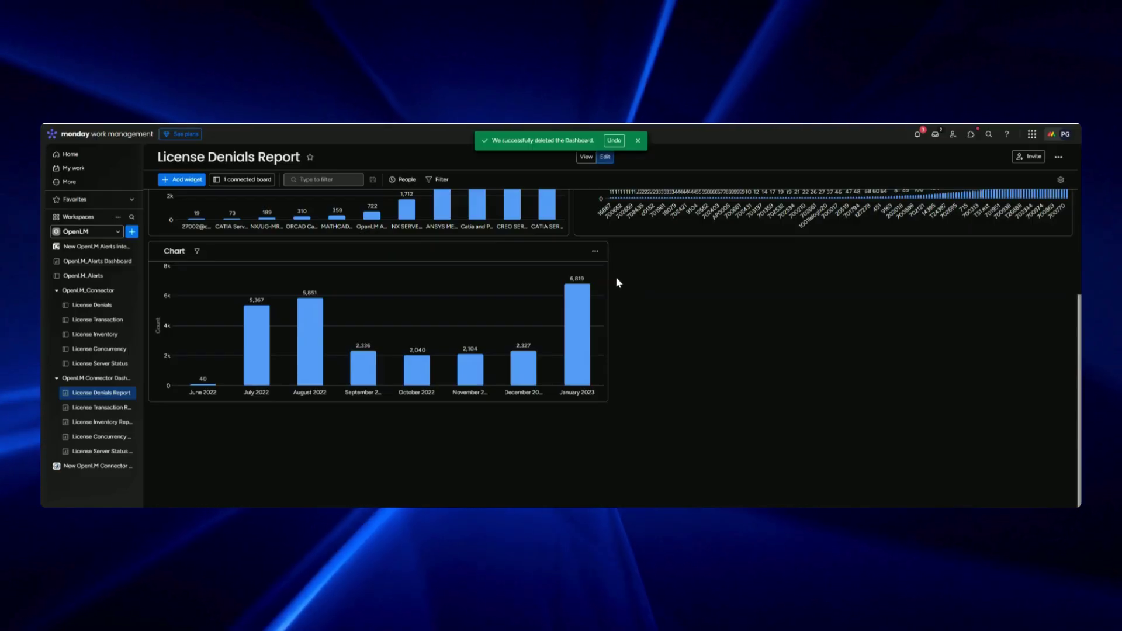
Check the available chart types in the new Chart widget's settings, then delete the widget.
left_click(595, 252)
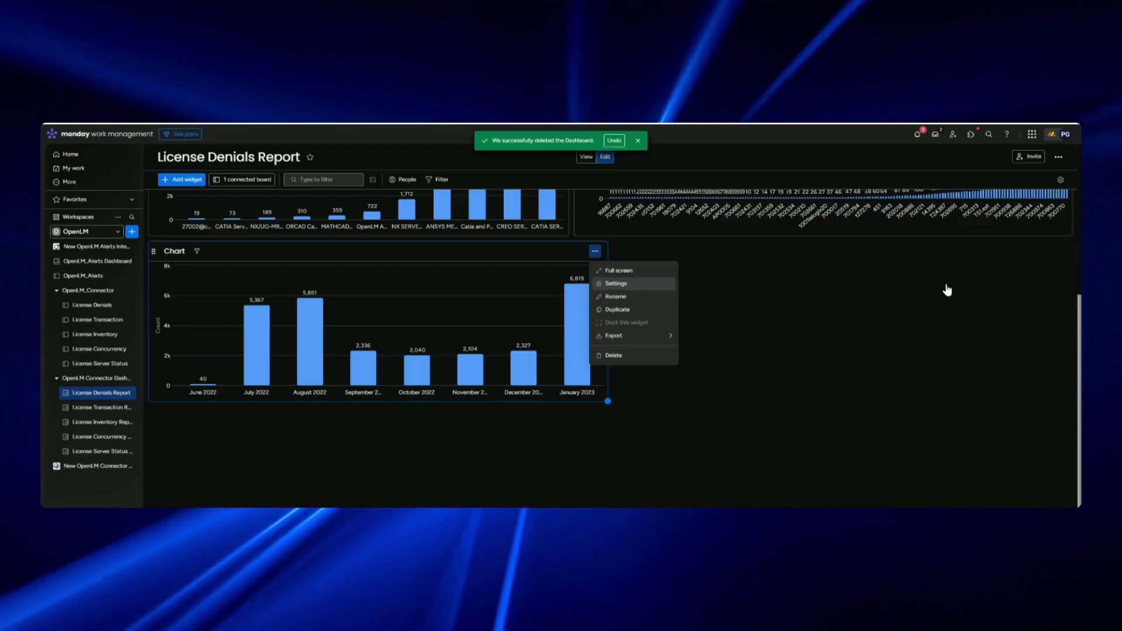
left_click(617, 286)
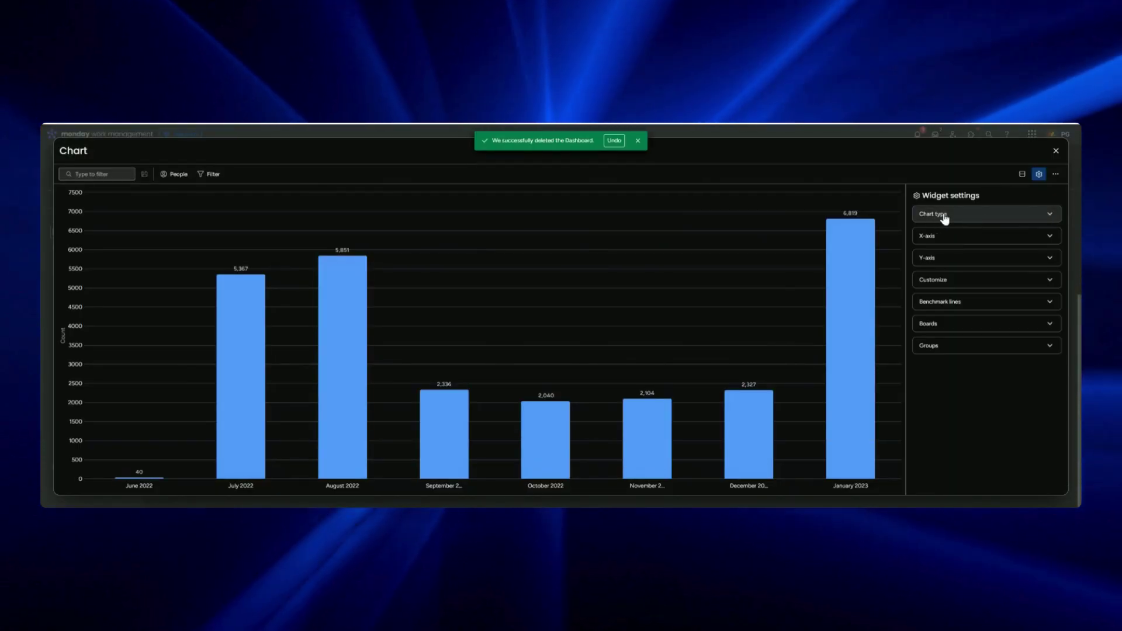
left_click(916, 215)
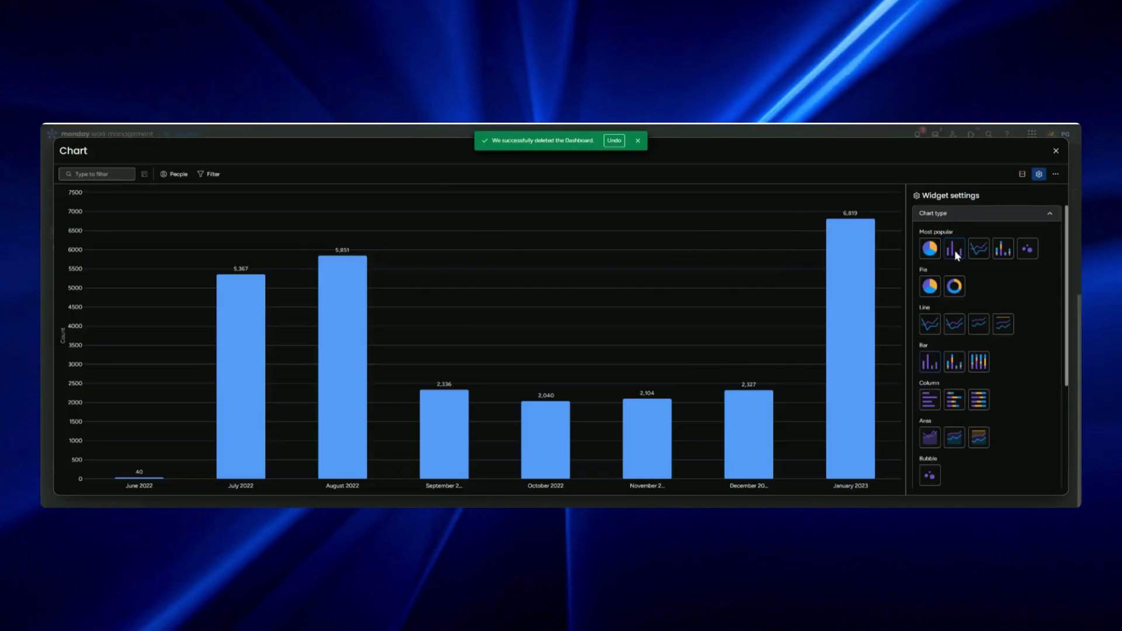
left_click(1056, 153)
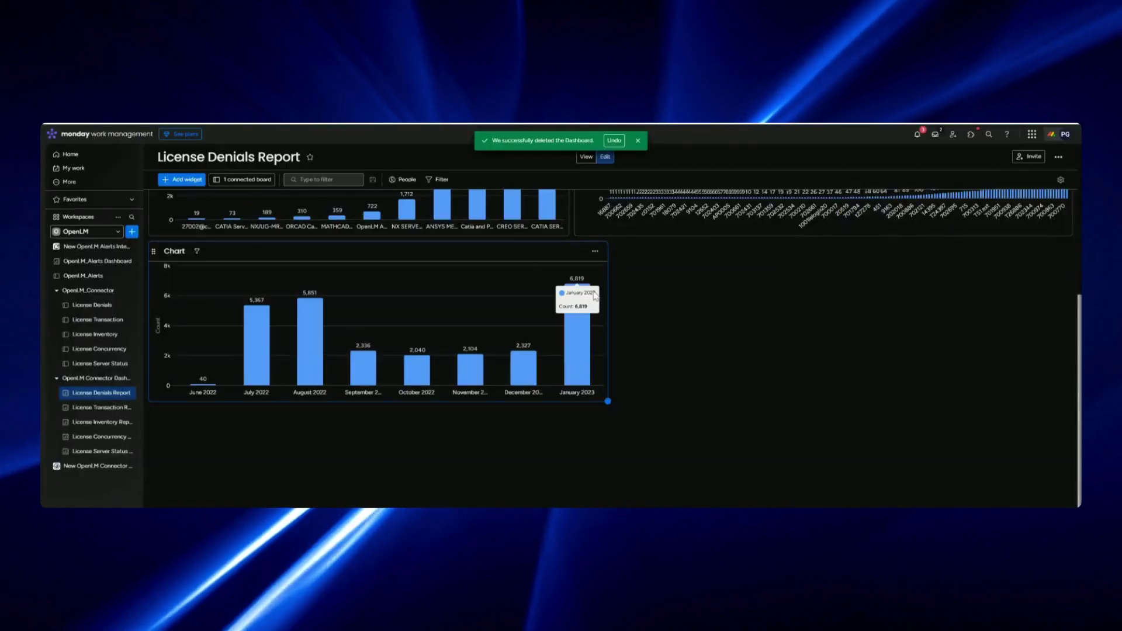
left_click(595, 251)
left_click(613, 353)
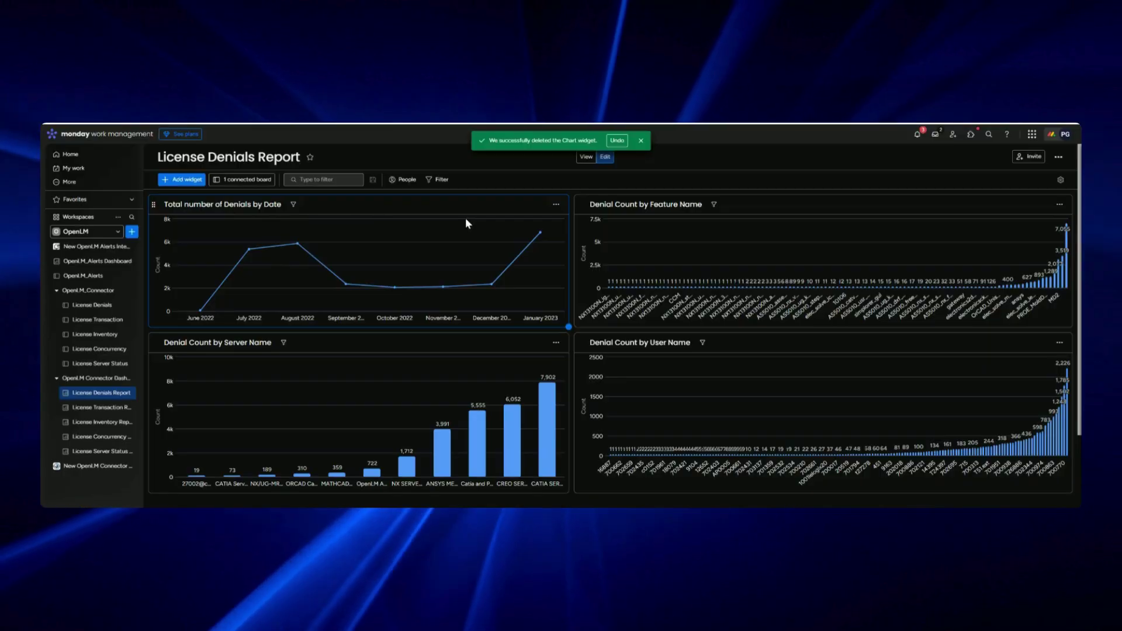
Examine the chart type, X-axis and Y-axis settings of the Total number of Denials by Date chart.
left_click(556, 205)
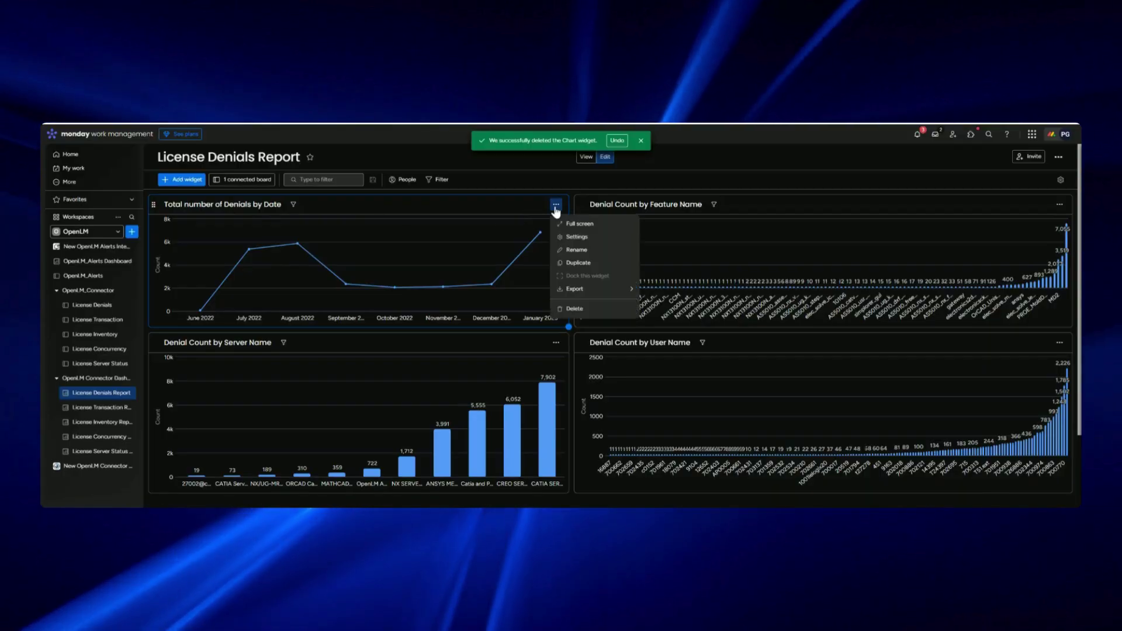
left_click(576, 238)
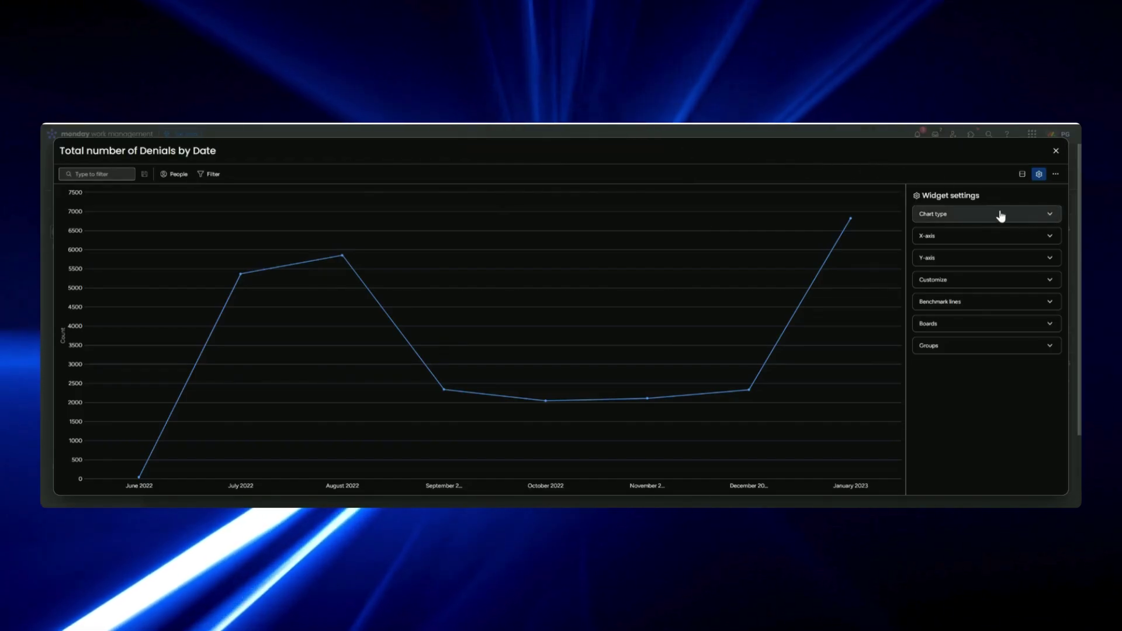
left_click(1050, 215)
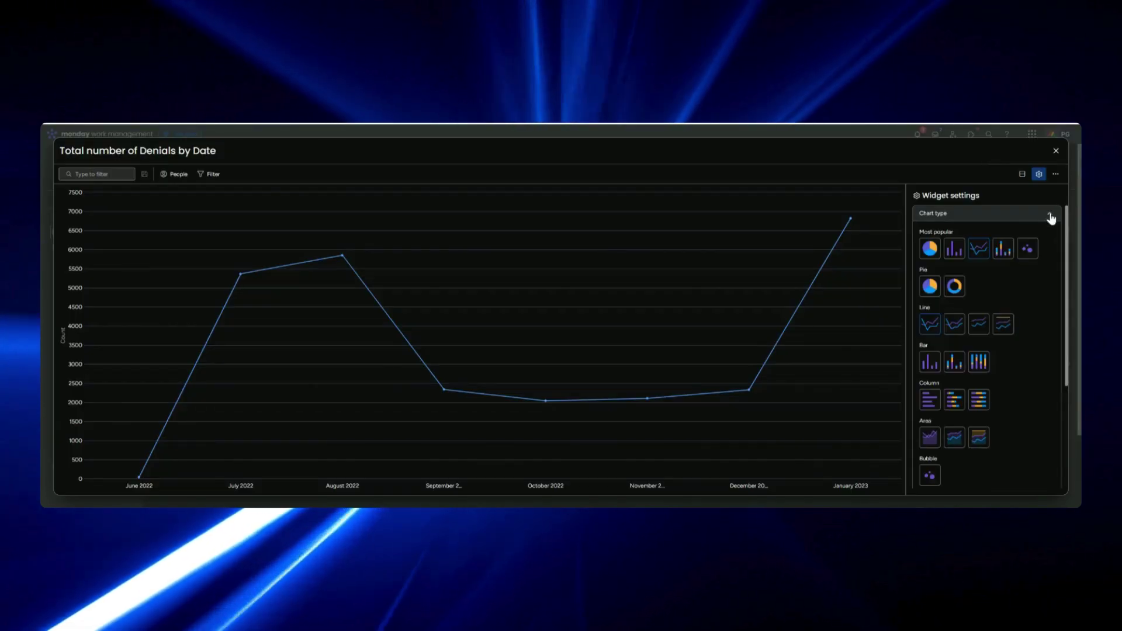
left_click(979, 258)
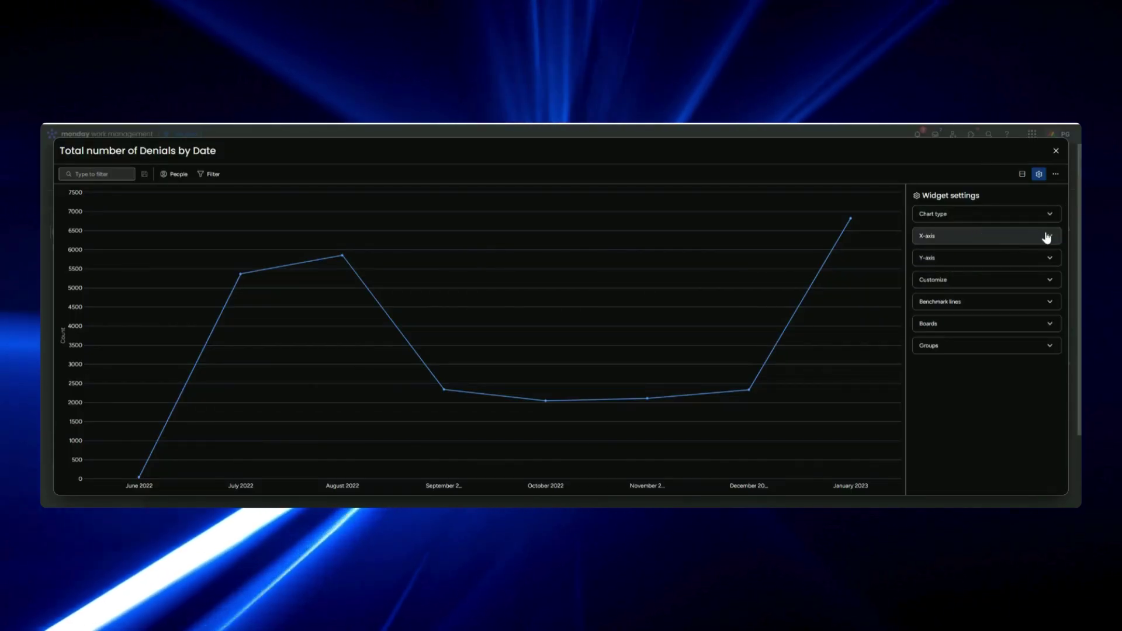
left_click(997, 236)
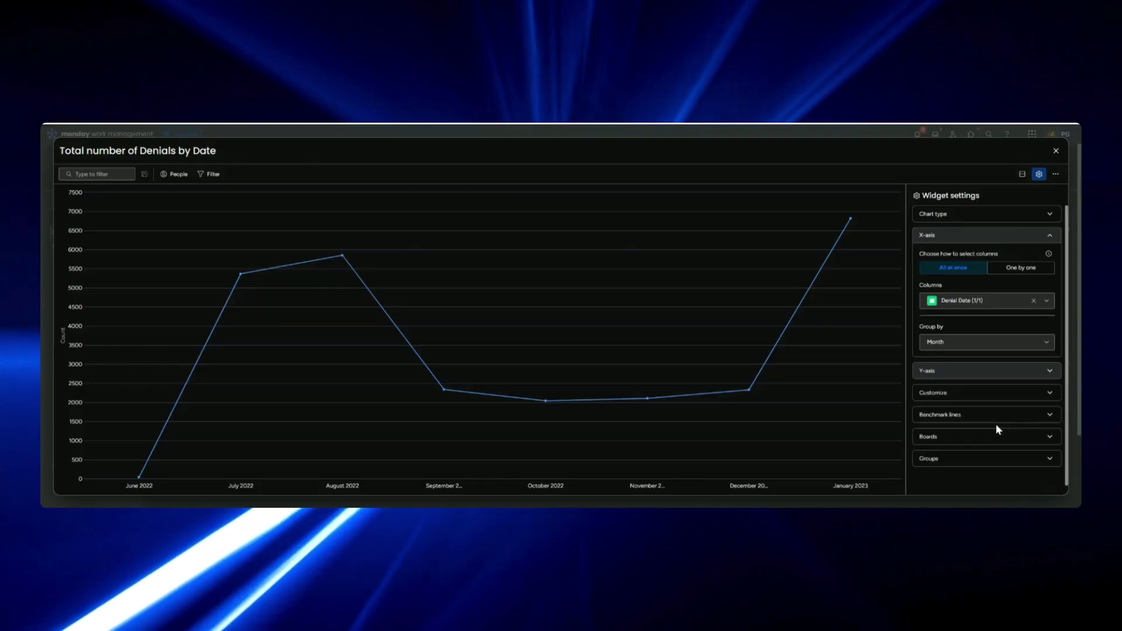
left_click(993, 371)
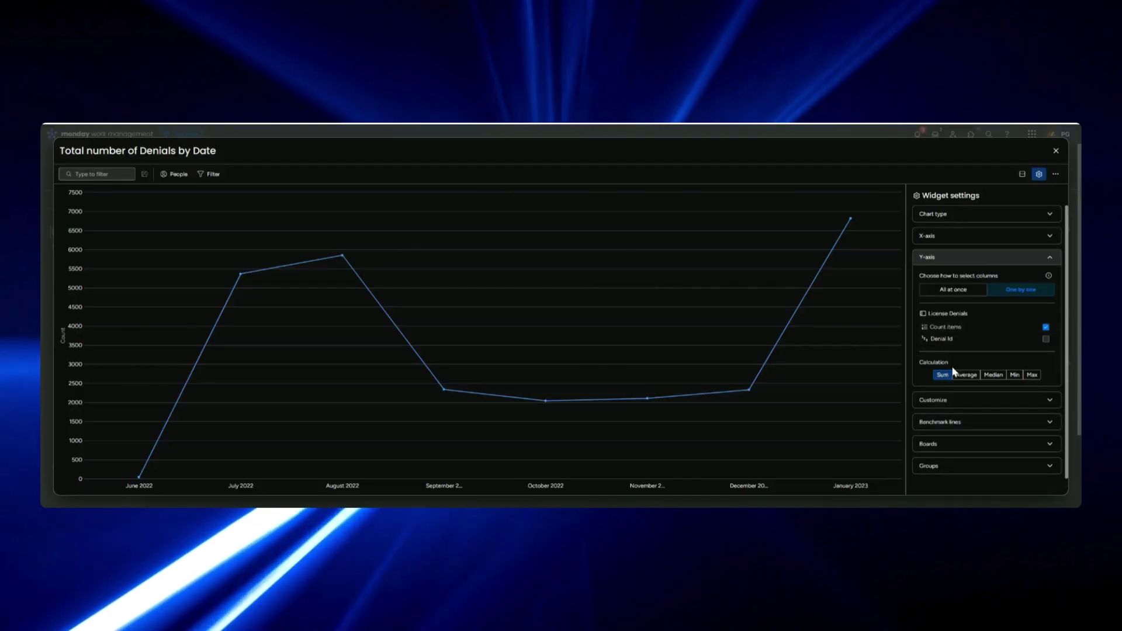
left_click(1055, 152)
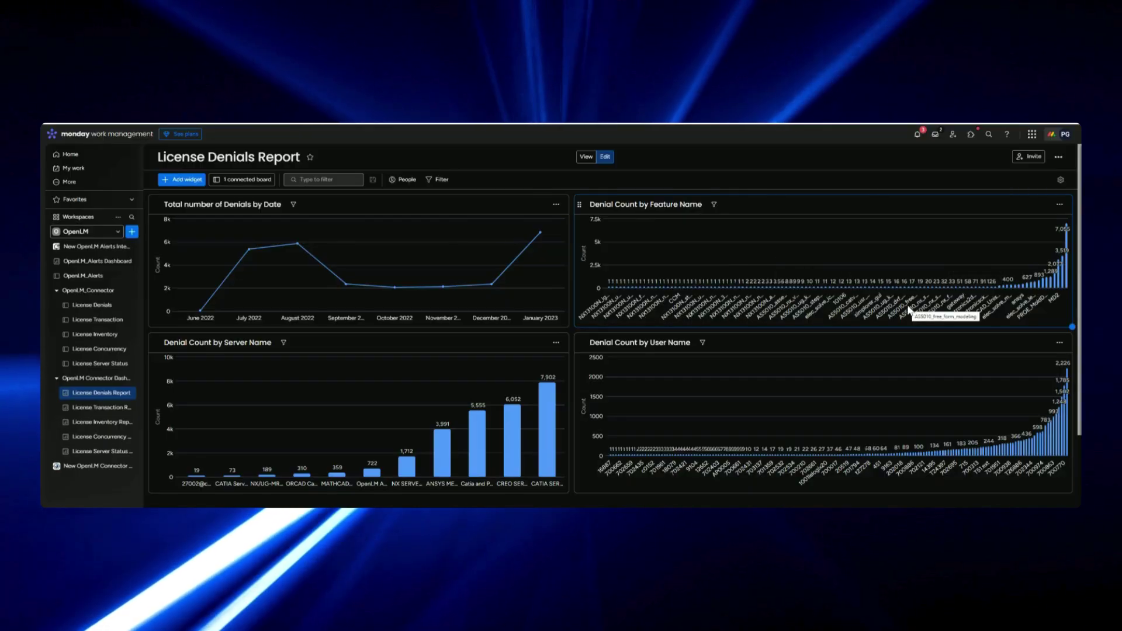
Examine the chart type, X-axis and Y-axis settings of the Denial Count by Feature Name chart.
left_click(1060, 204)
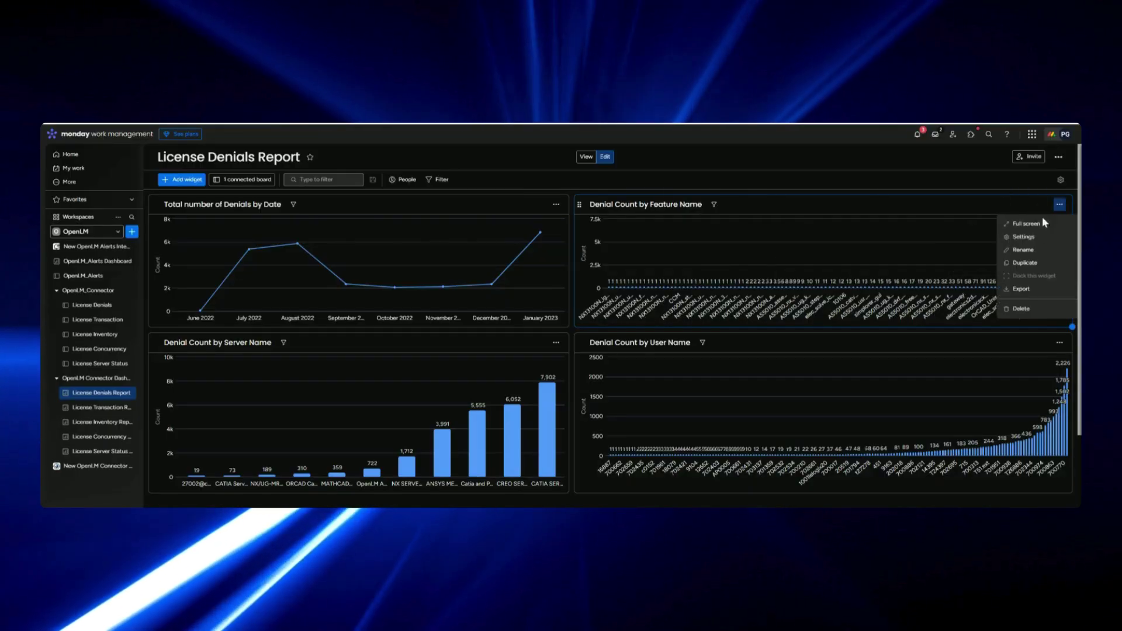
left_click(1023, 237)
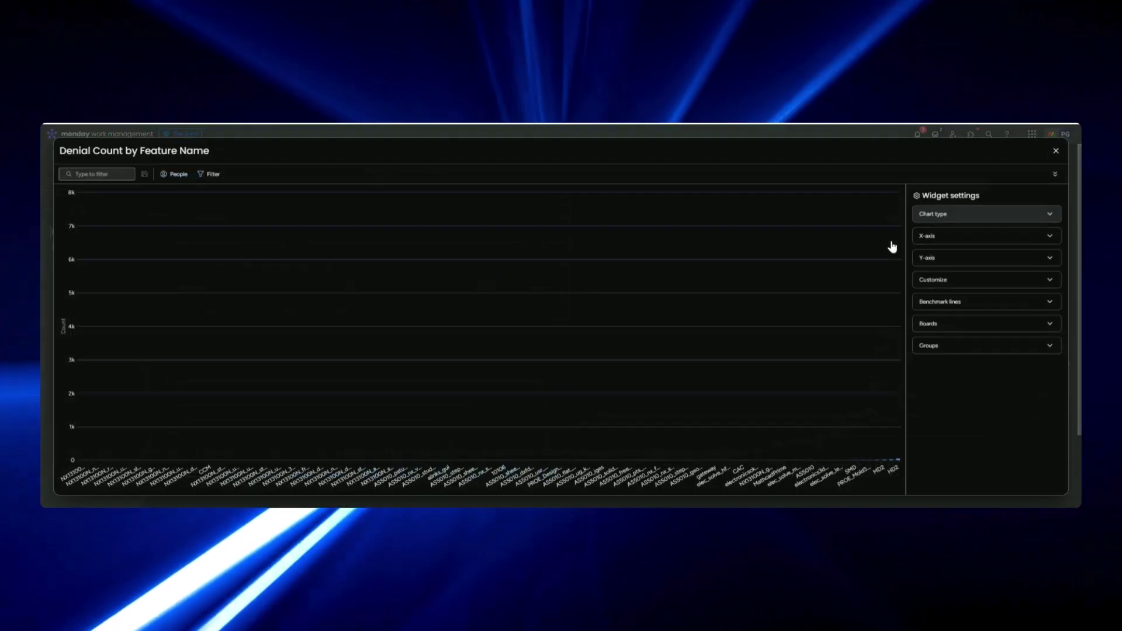
left_click(1048, 216)
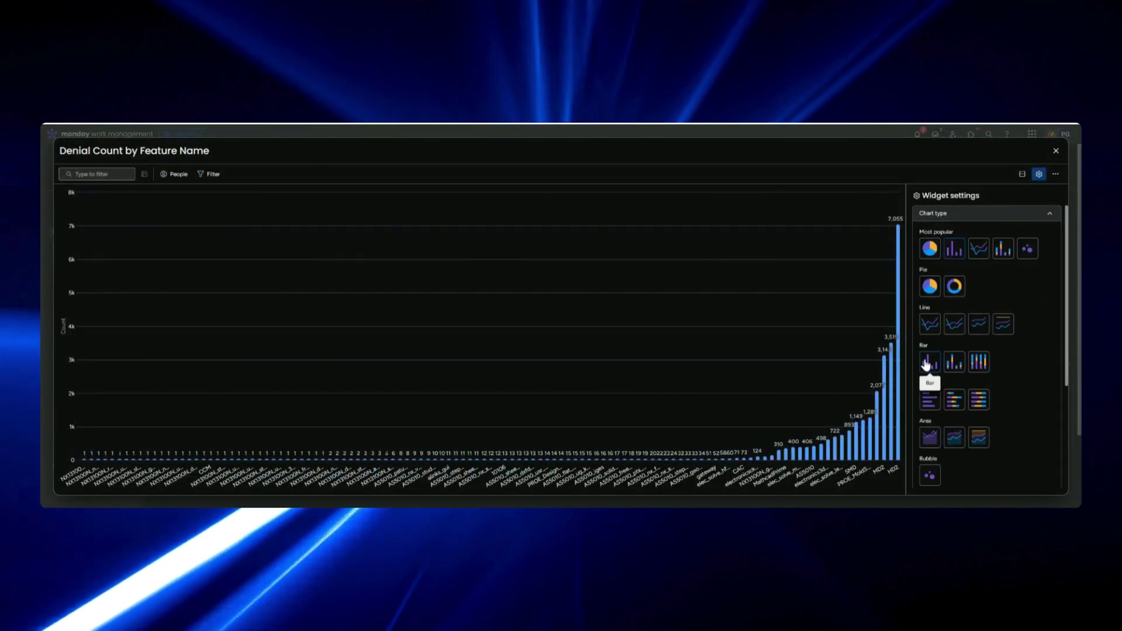
left_click(1052, 216)
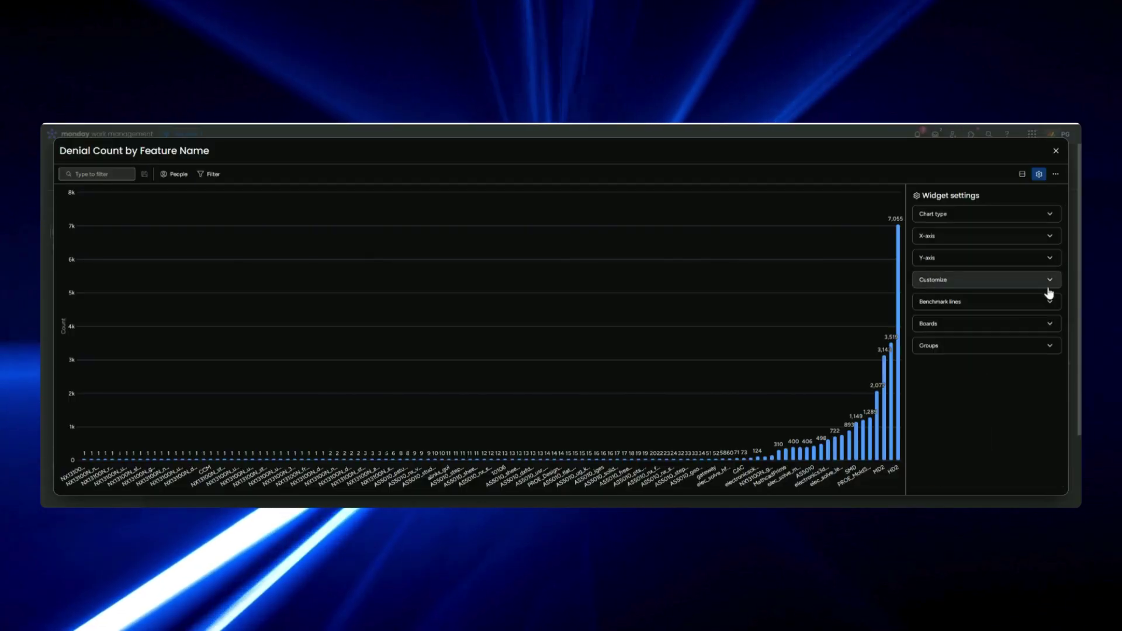
left_click(1048, 237)
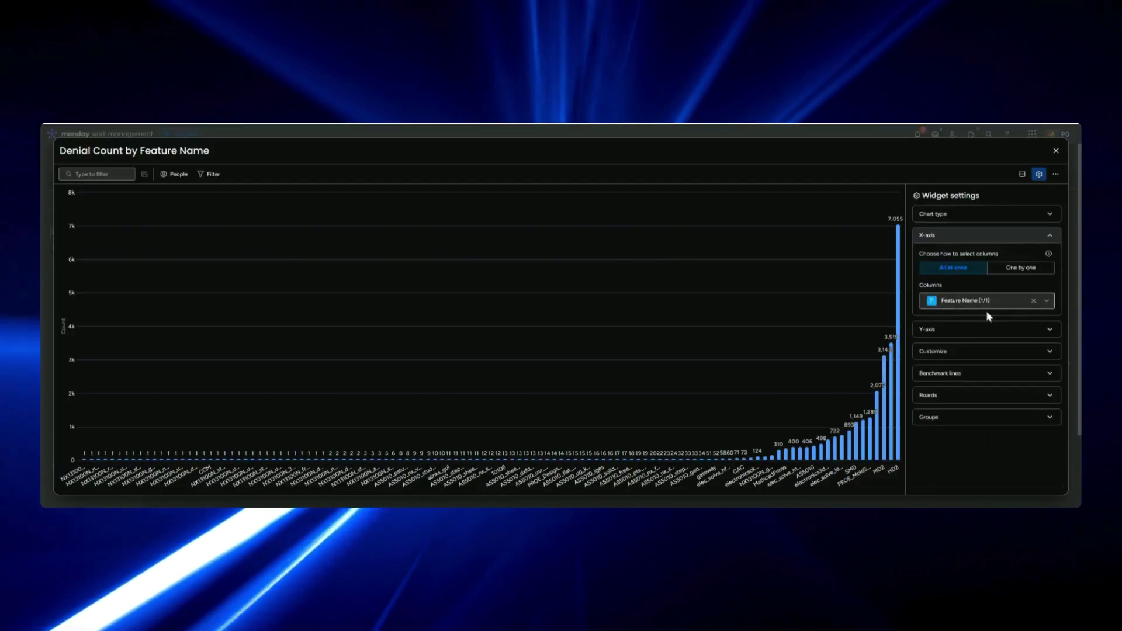
left_click(1049, 330)
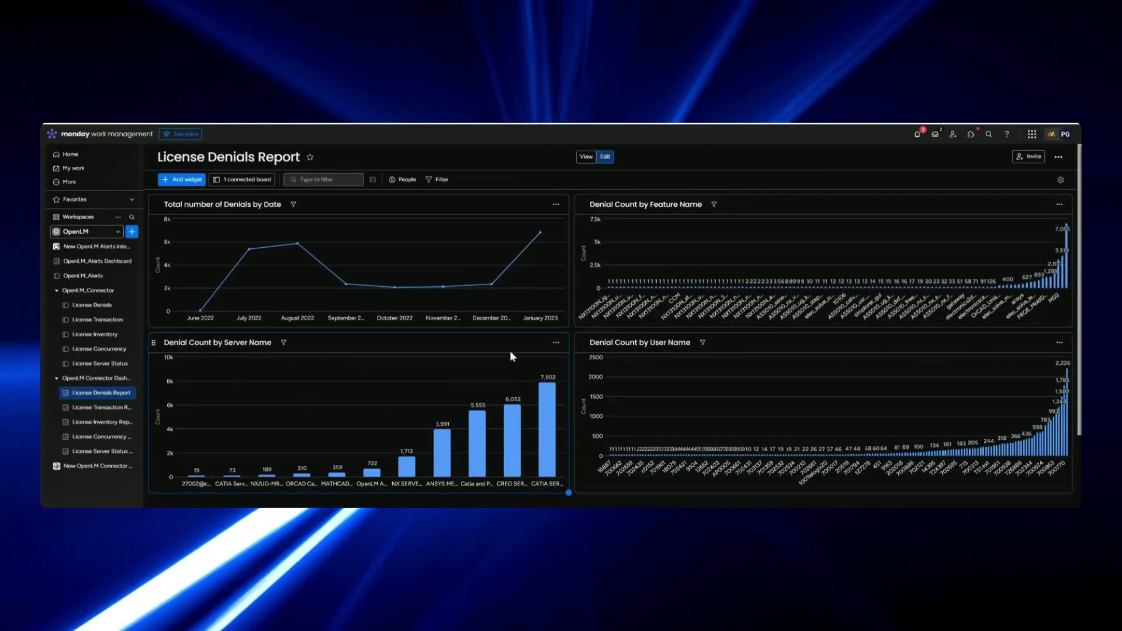
Examine the chart type, X-axis and Y-axis settings of the Denial Count by Server Name chart.
left_click(556, 344)
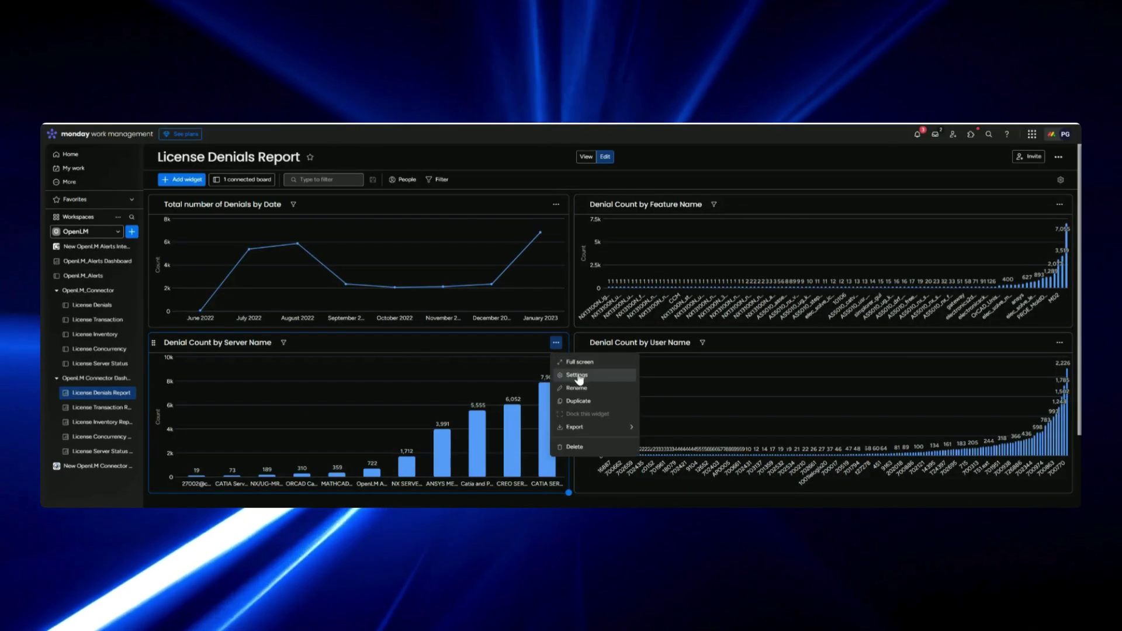
left_click(578, 376)
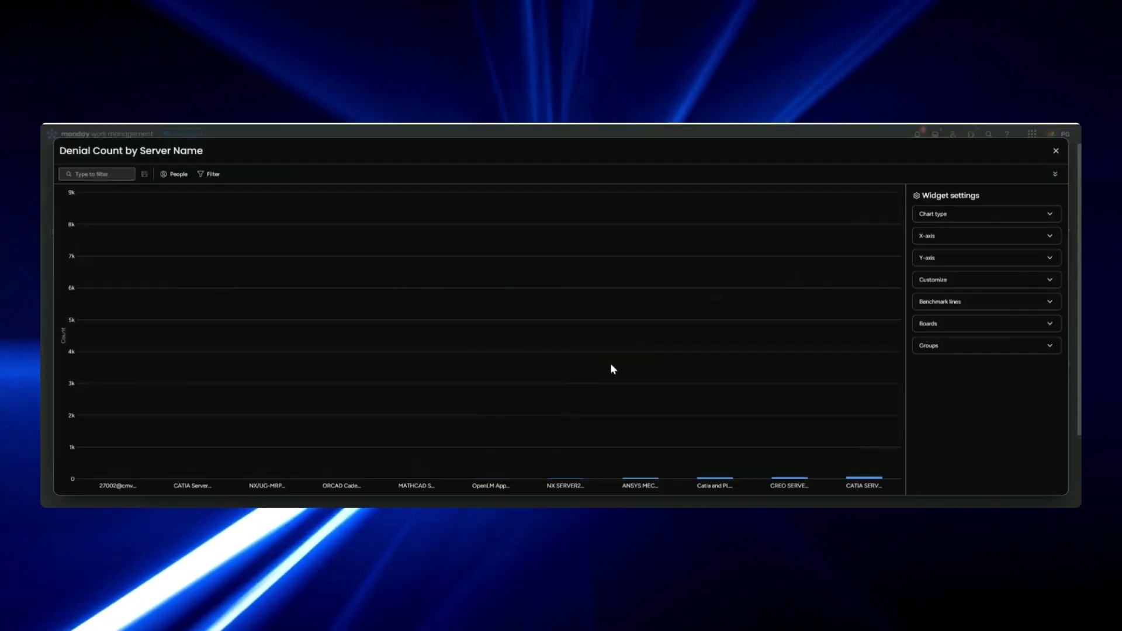
left_click(1049, 215)
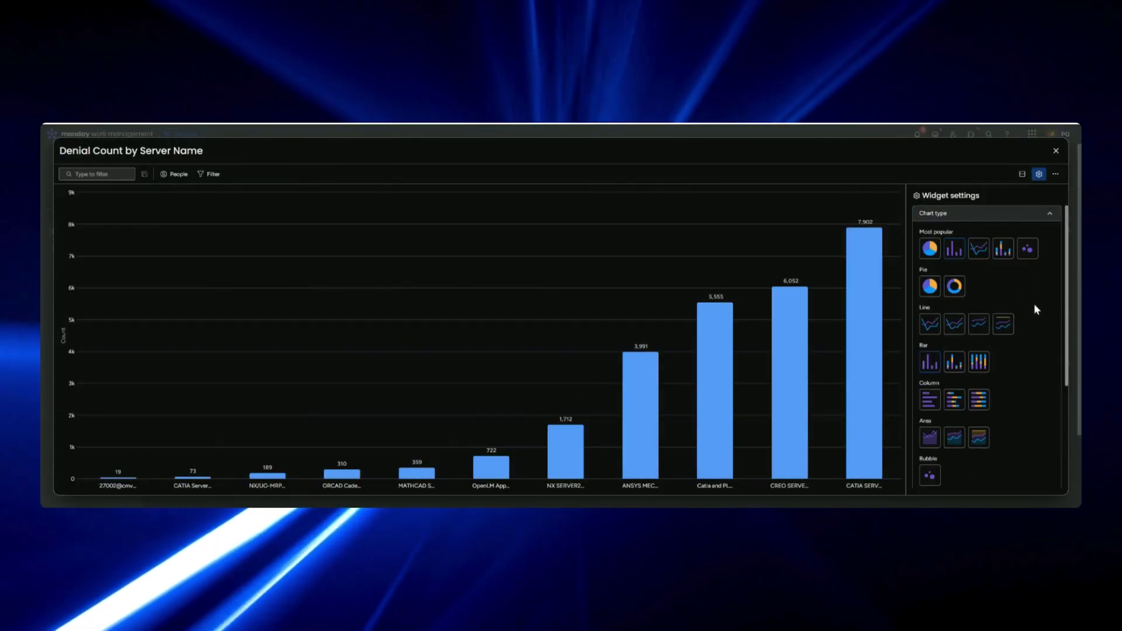
left_click(1052, 218)
left_click(1052, 236)
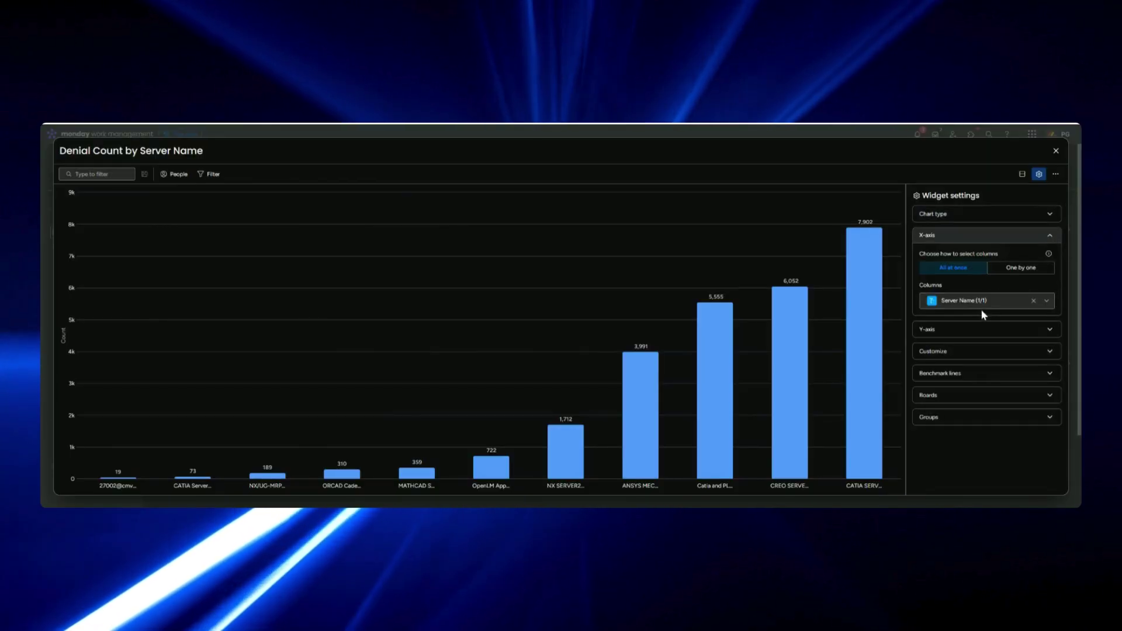
left_click(1049, 331)
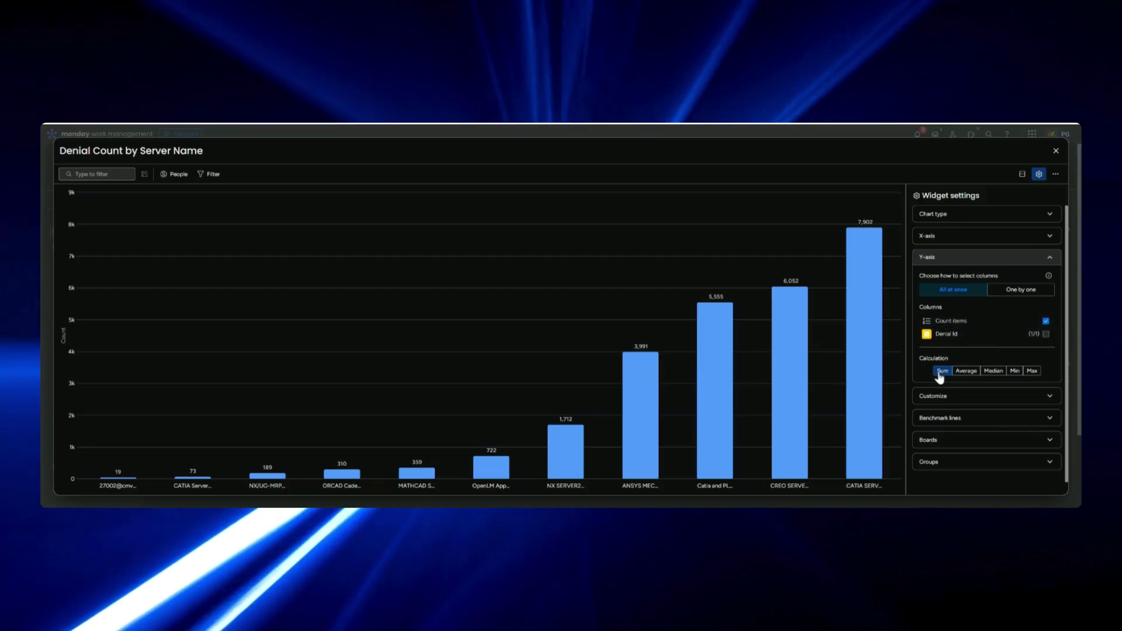
left_click(1056, 150)
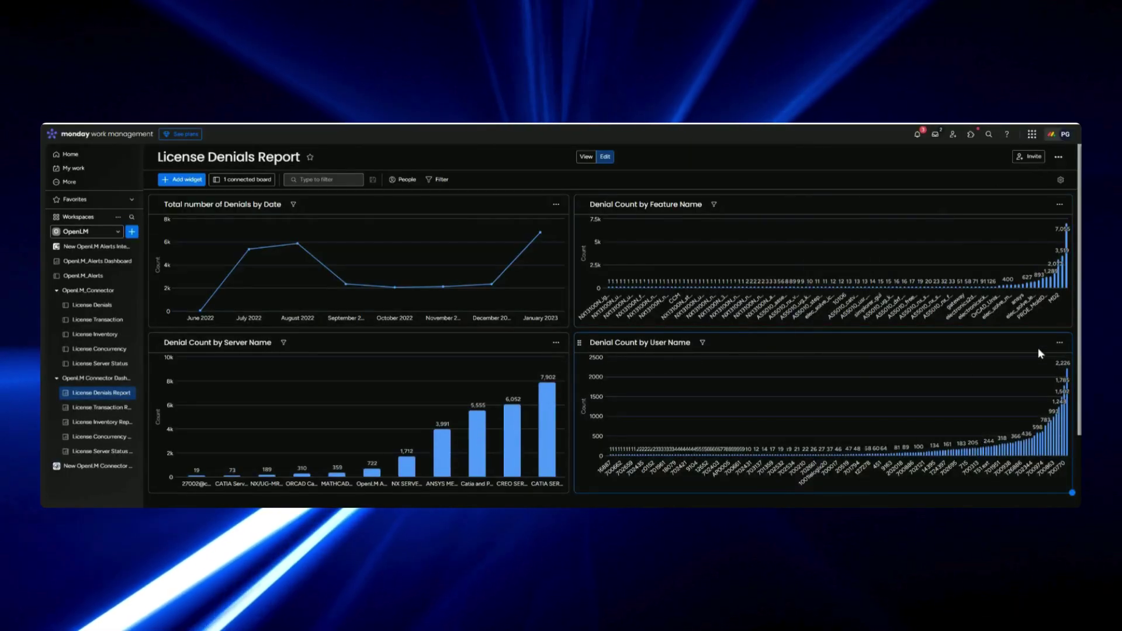
Examine the chart type, X-axis and Y-axis settings of the Denial Count by User Name chart.
left_click(1059, 343)
left_click(1023, 375)
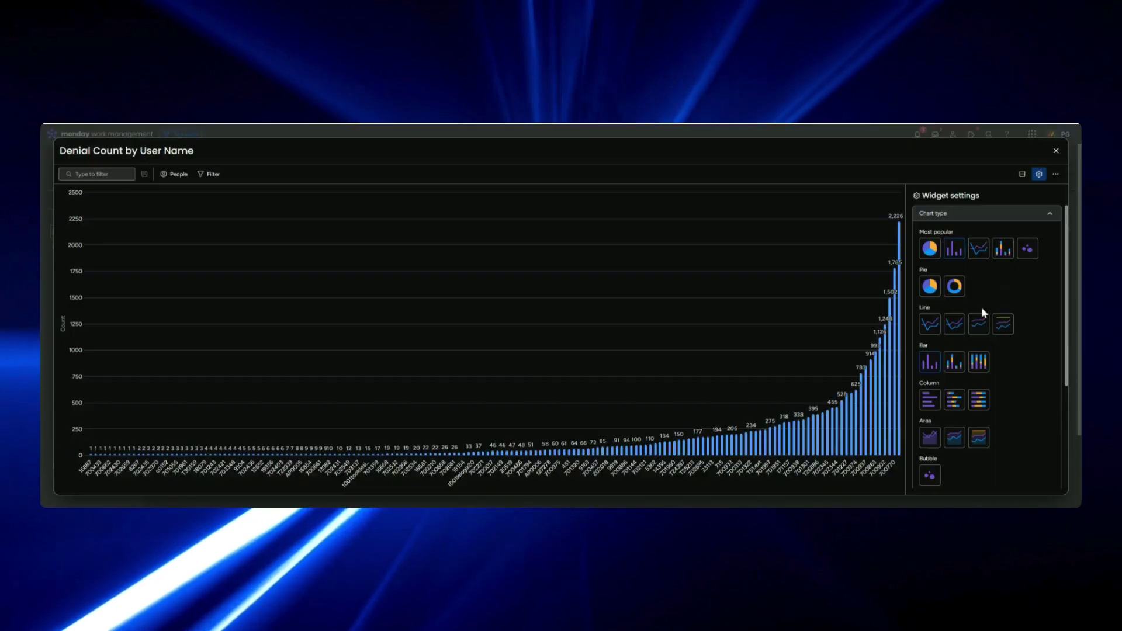
left_click(1047, 217)
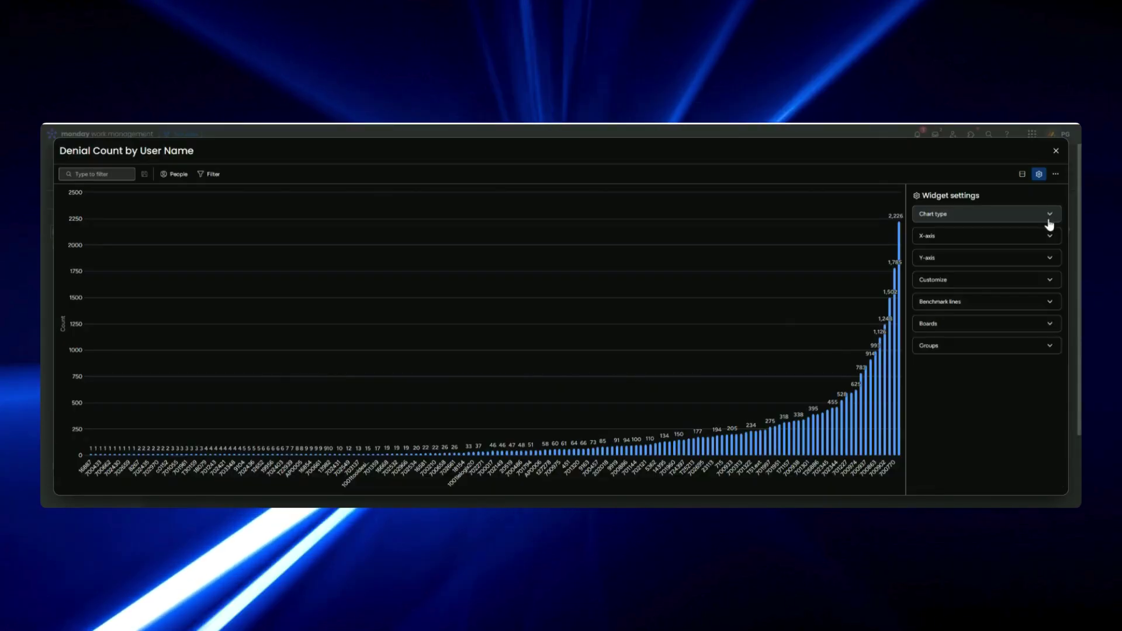
left_click(1049, 236)
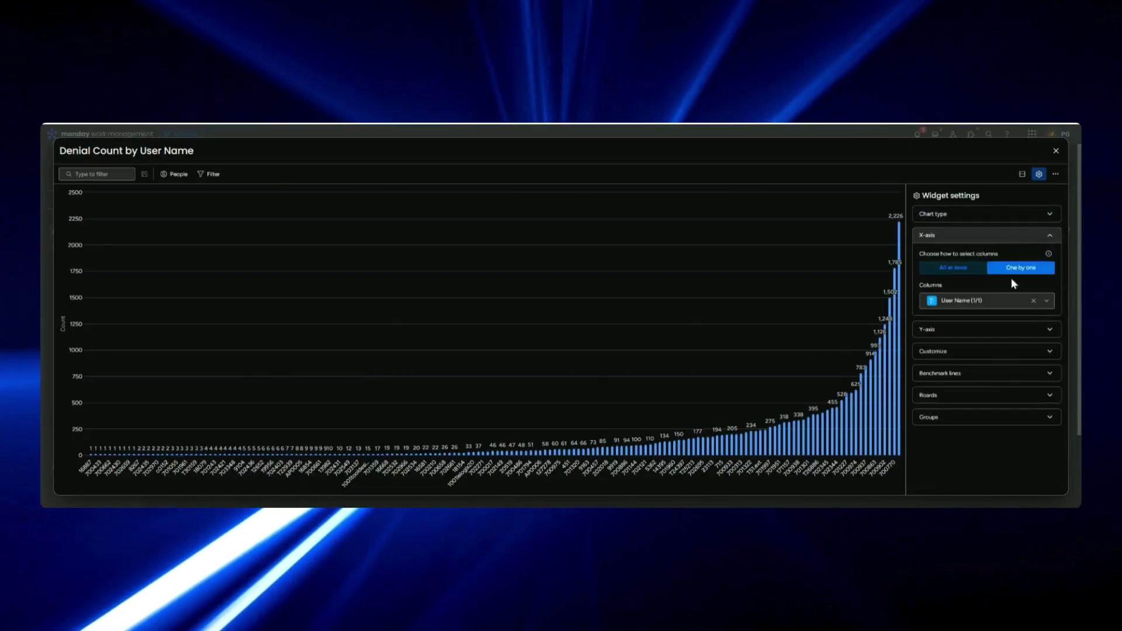
left_click(1051, 331)
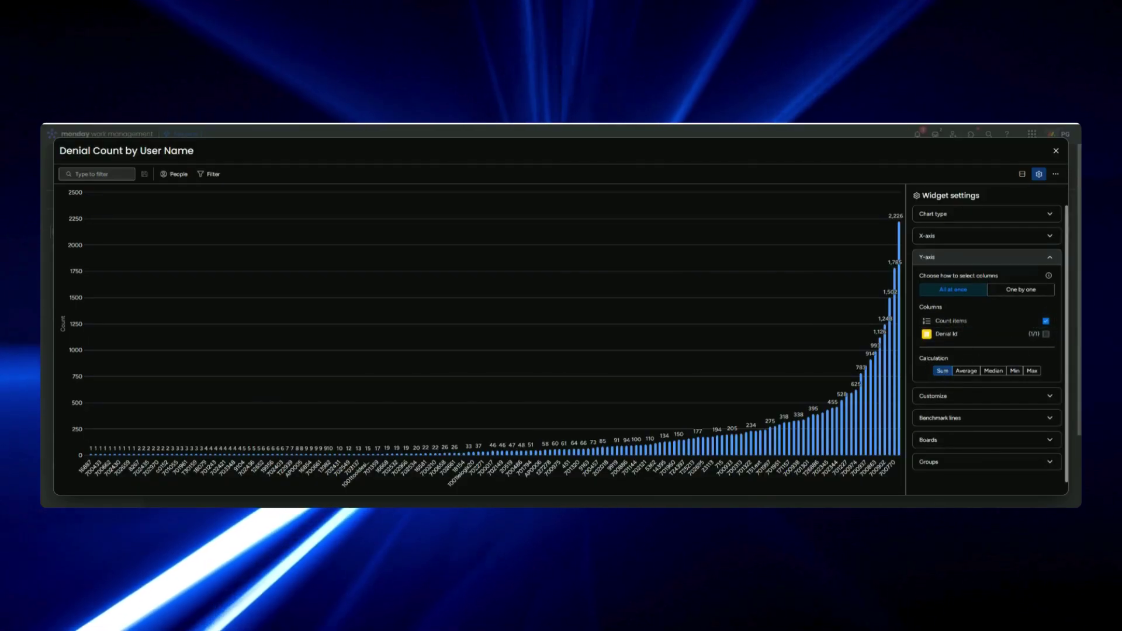
left_click(1055, 152)
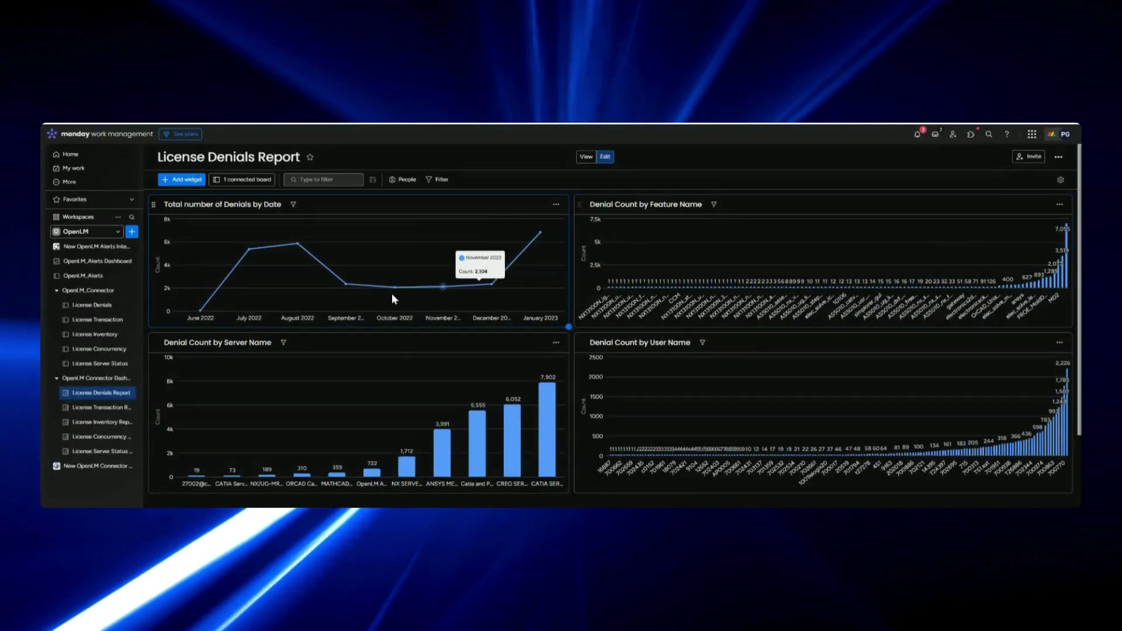
In the License Transaction Report dashboard, examine the chart type and X-axis settings of the License duration vs Idle Time by Date chart.
left_click(93, 409)
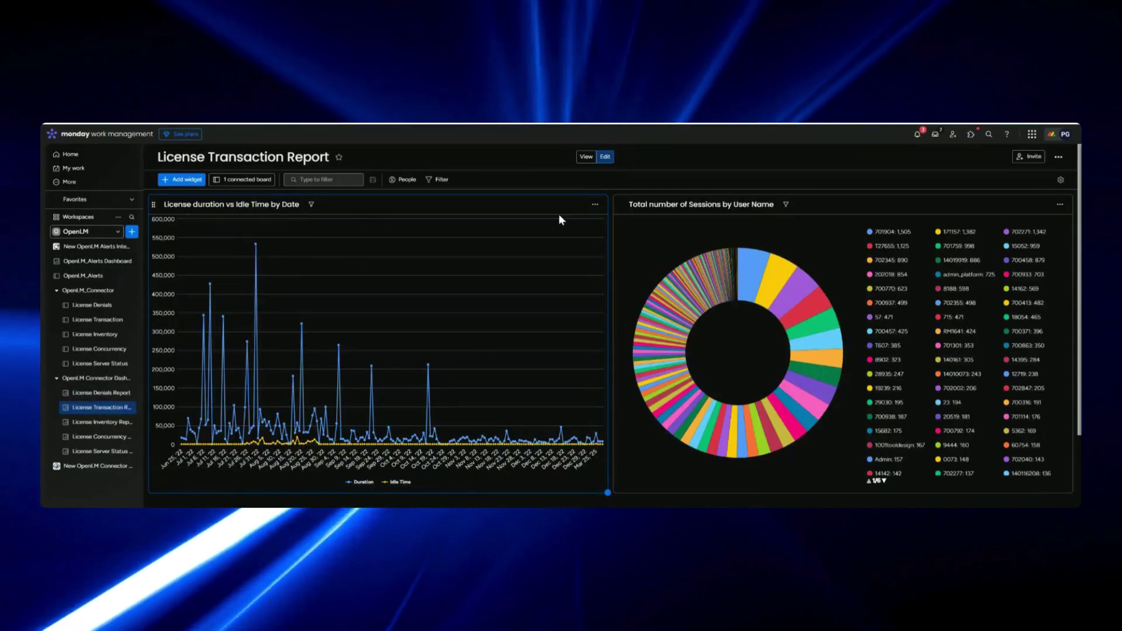
left_click(595, 205)
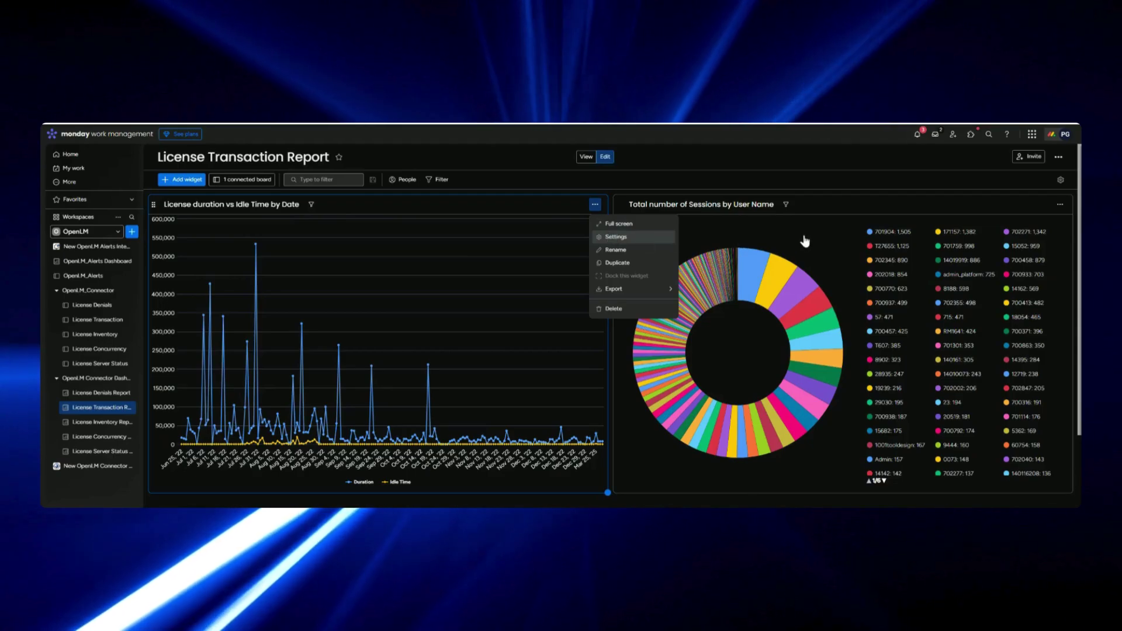
left_click(615, 237)
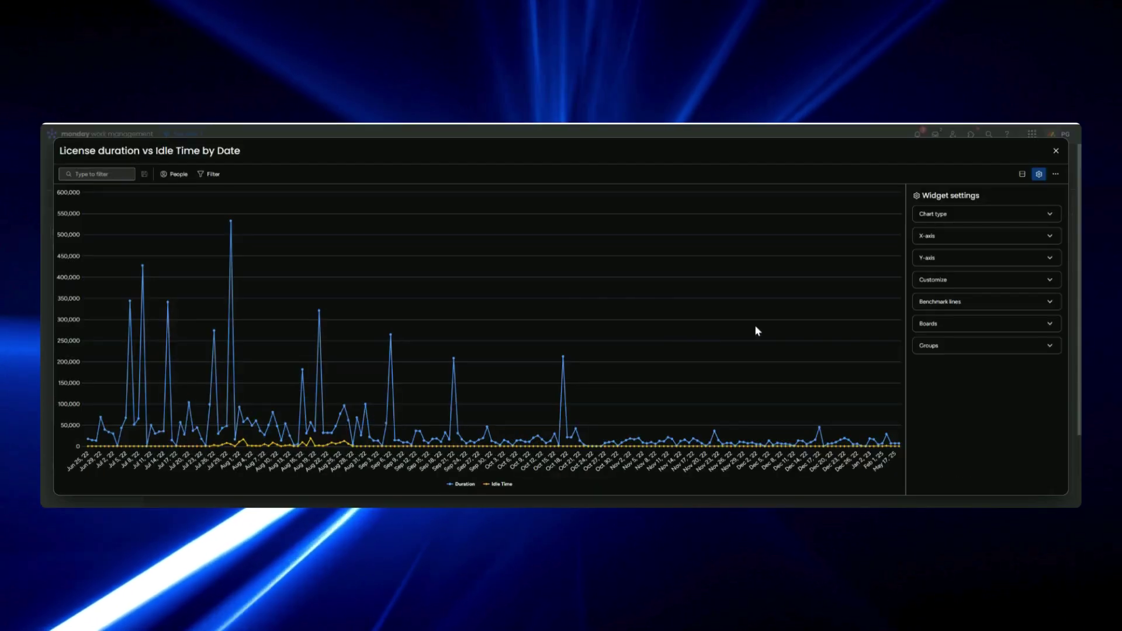
left_click(1050, 216)
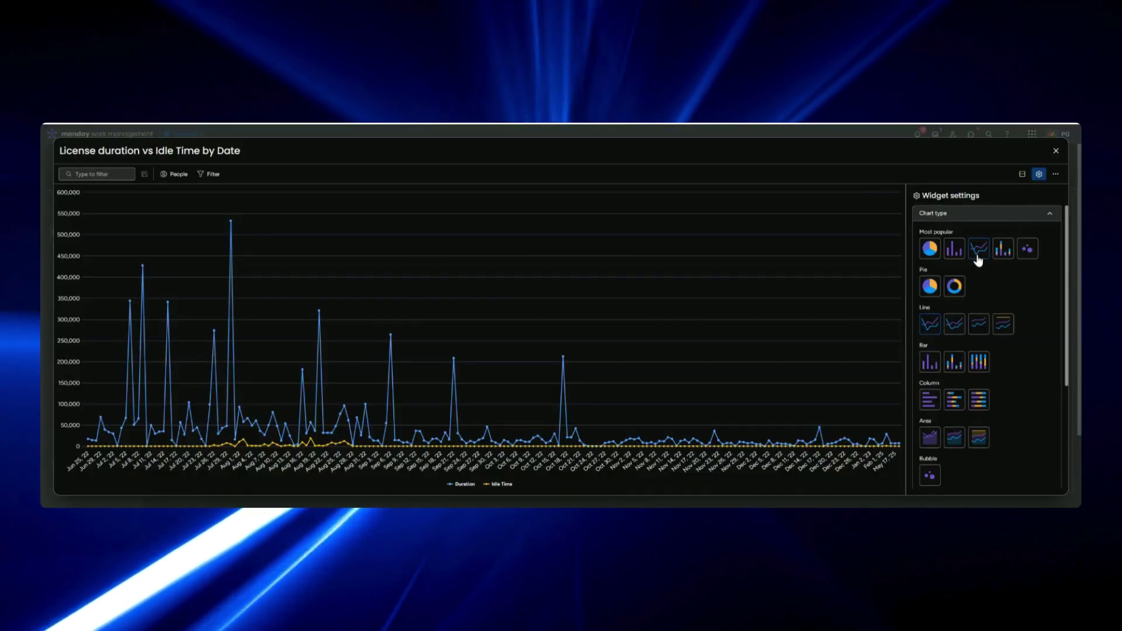
left_click(1035, 221)
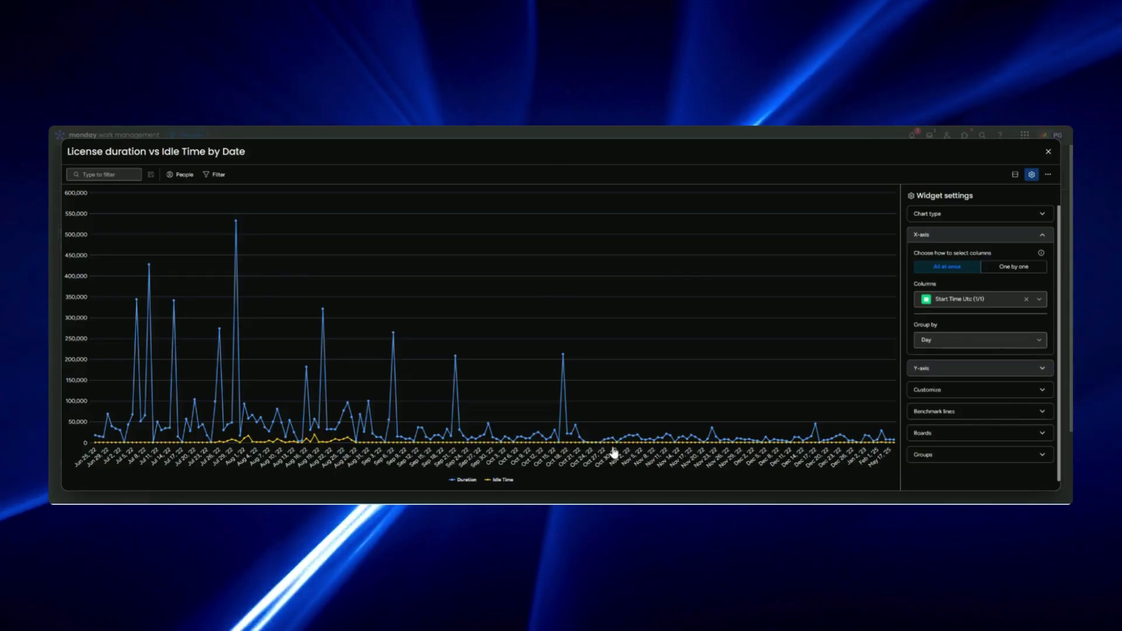
Add Num Of Licenses to the Y-axis columns of the License duration vs Idle Time by Date chart and close its settings.
left_click(935, 368)
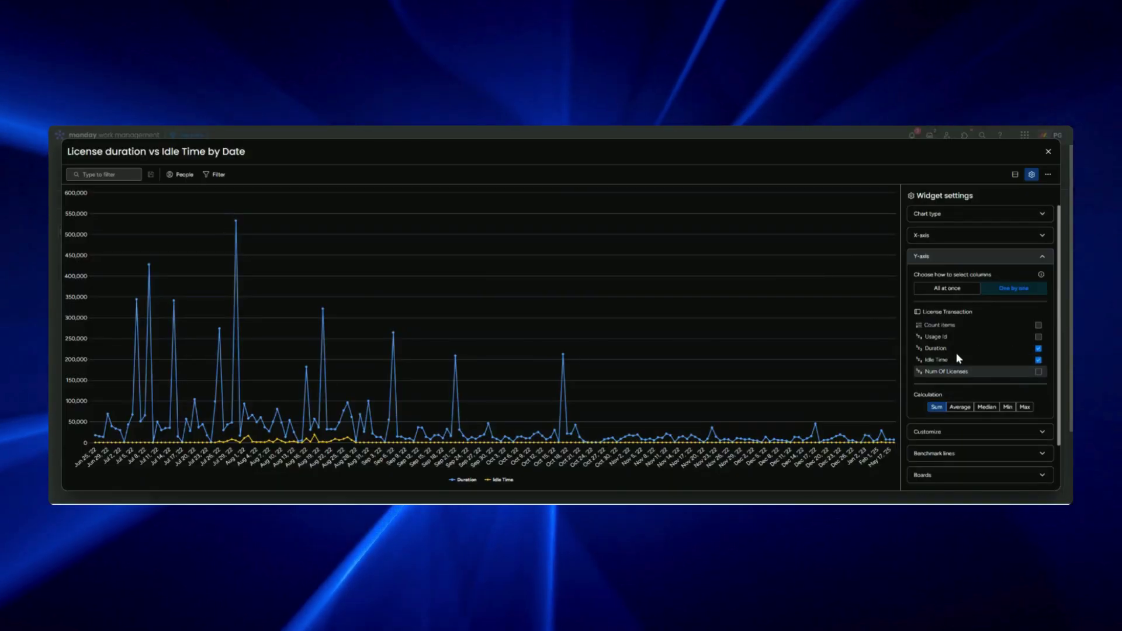
left_click(1037, 371)
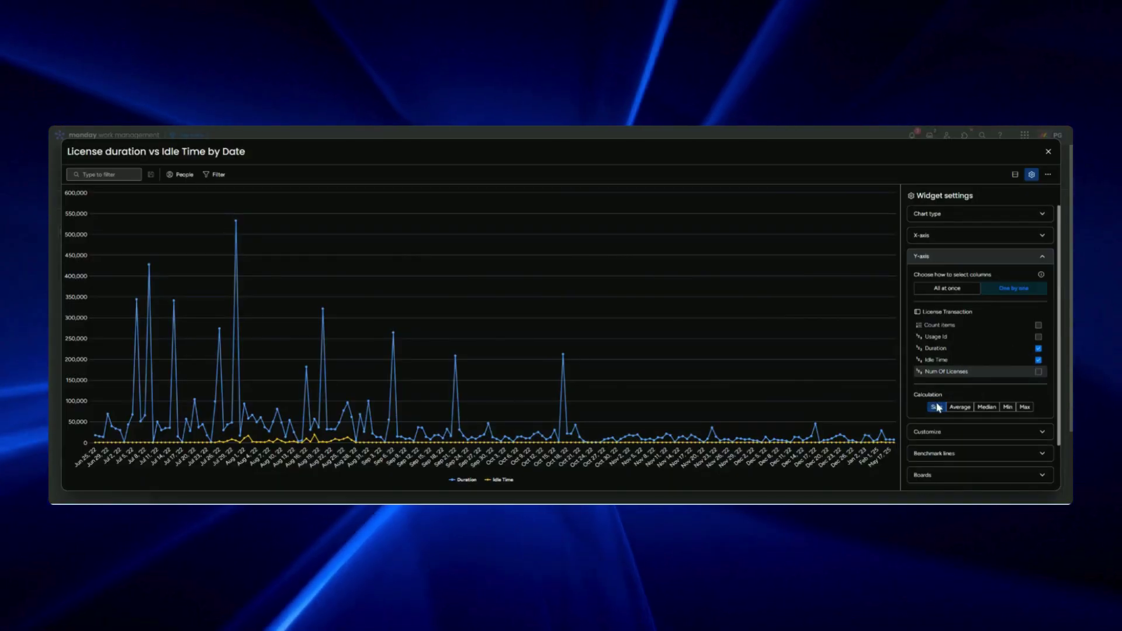
left_click(1049, 154)
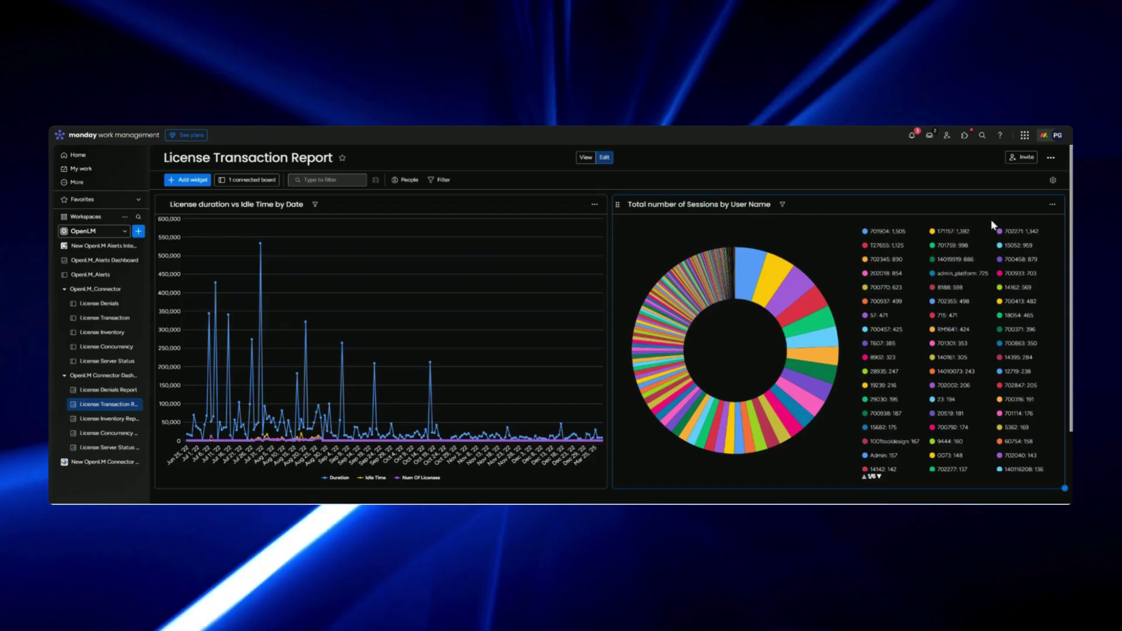
Examine the chart type, Labels and Values settings of the Total number of Sessions by User Name chart.
left_click(1052, 206)
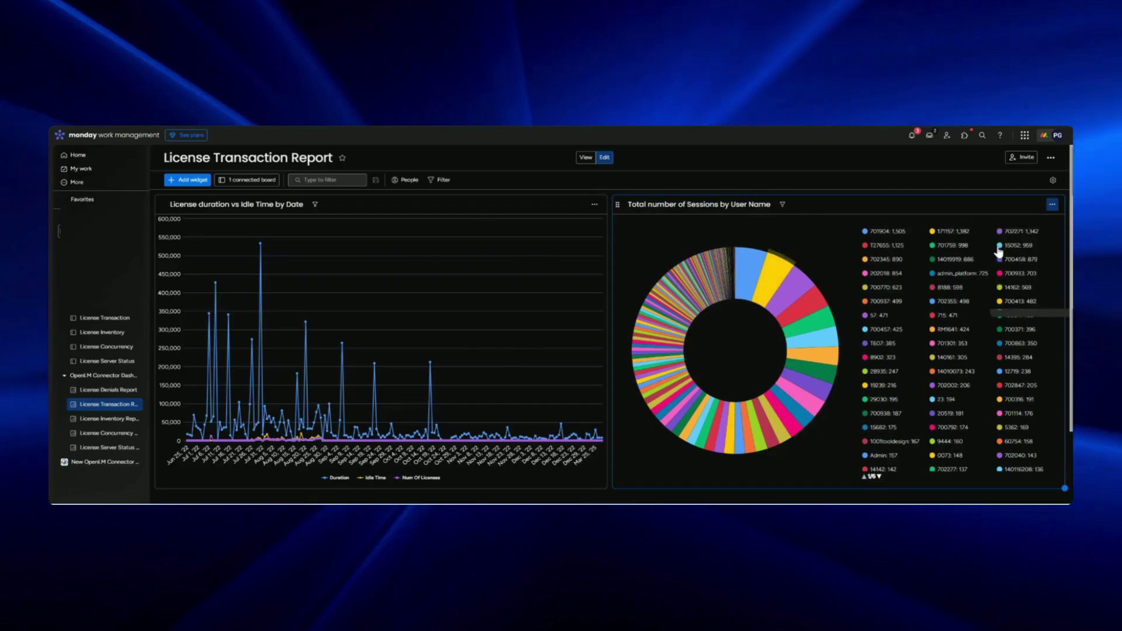
left_click(984, 240)
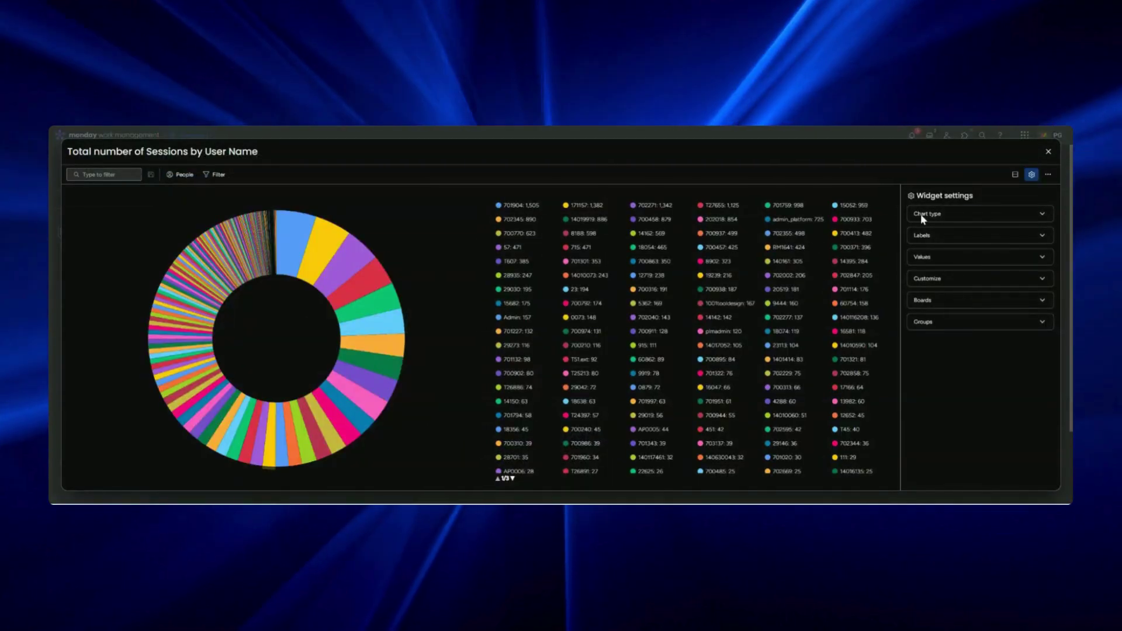
left_click(1040, 218)
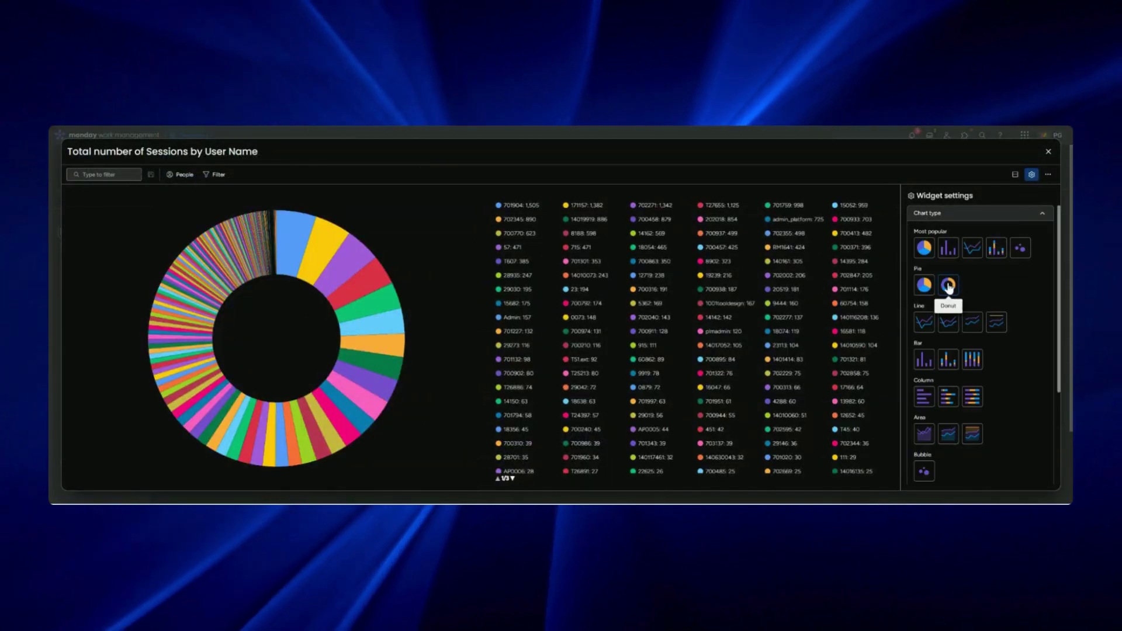
left_click(1042, 214)
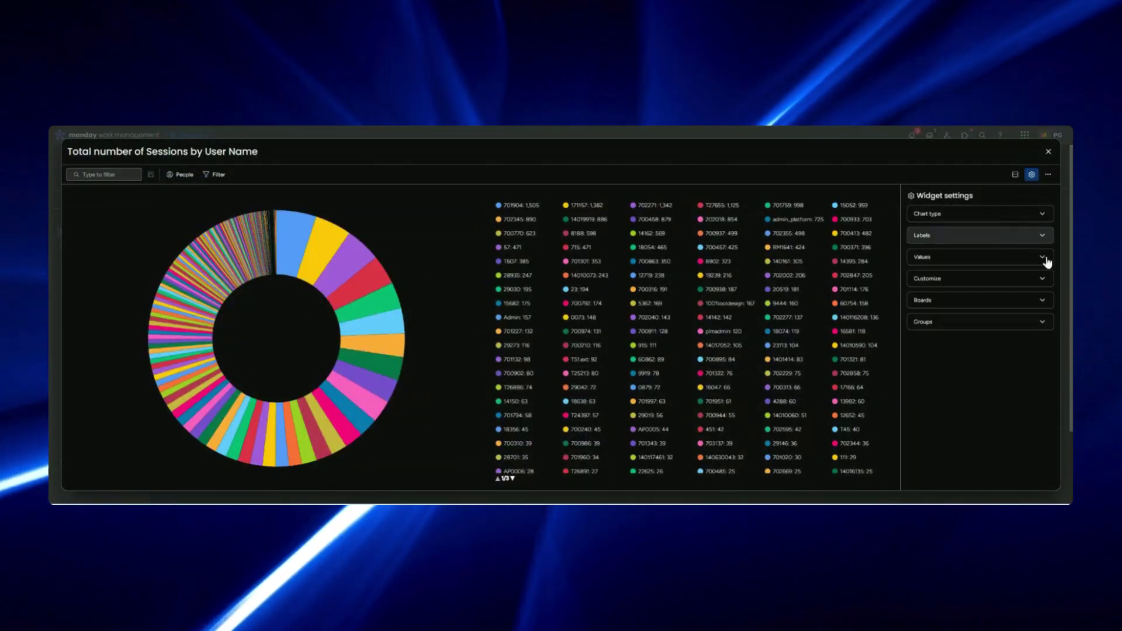
left_click(1042, 236)
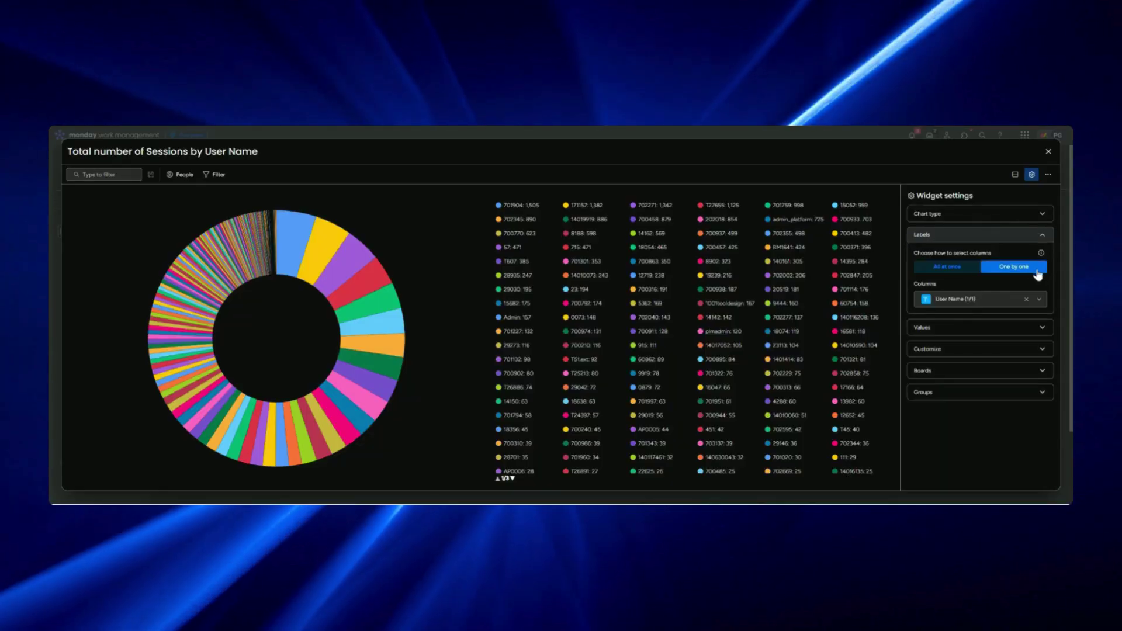
left_click(1043, 329)
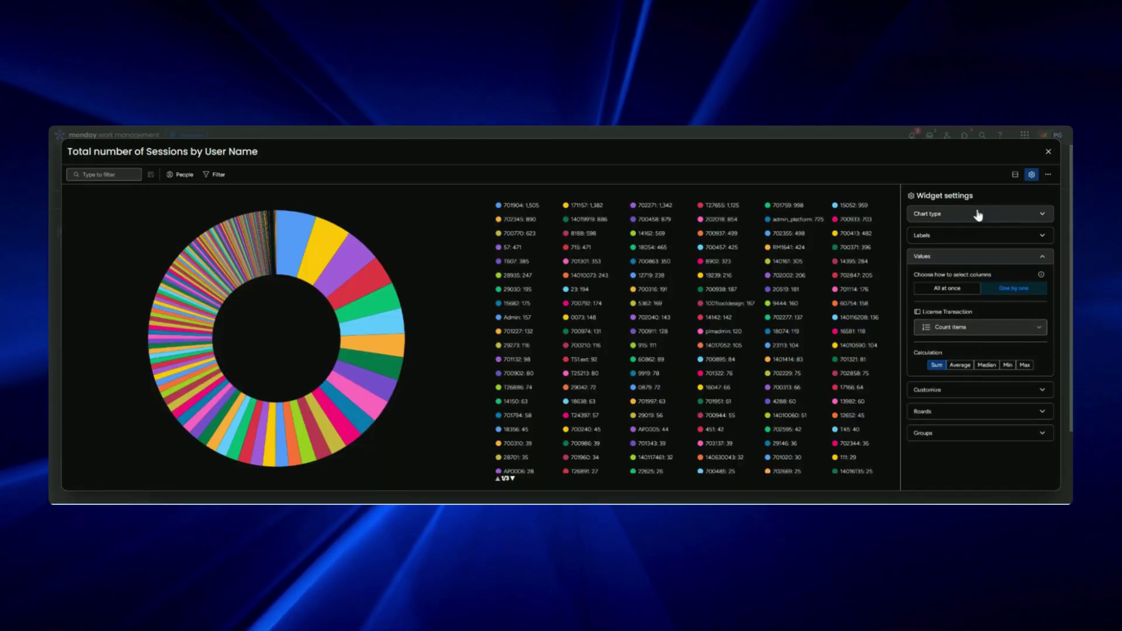
left_click(1048, 152)
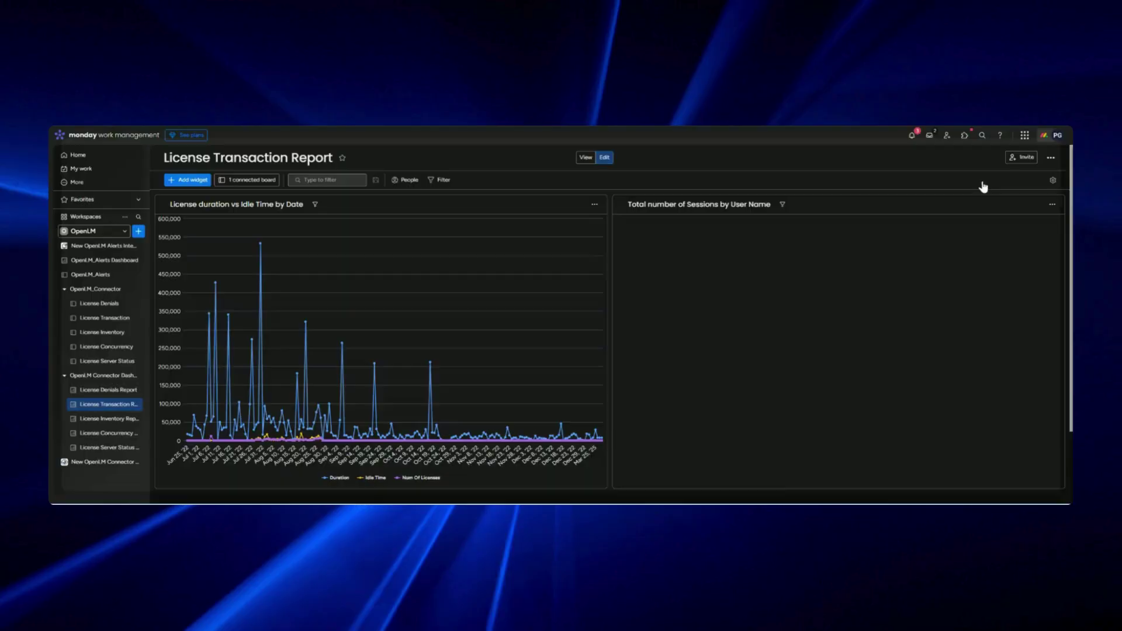
In the License Inventory Report dashboard, examine the chart type, X-axis and Y-axis settings of the Maximum Procured Licenses by Date chart.
left_click(98, 419)
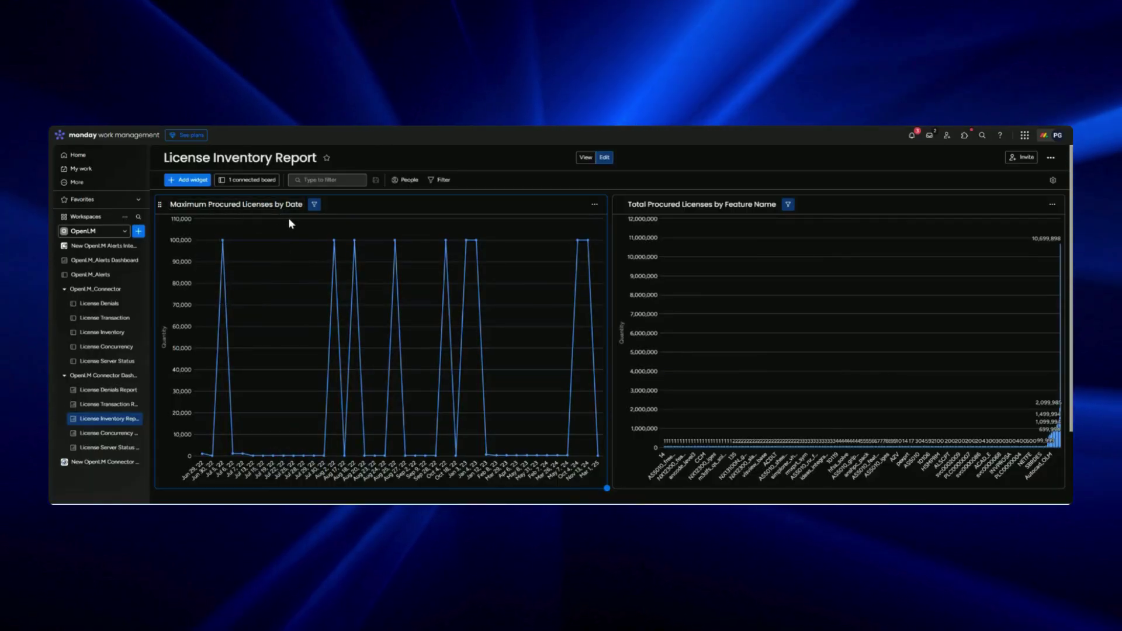
left_click(594, 204)
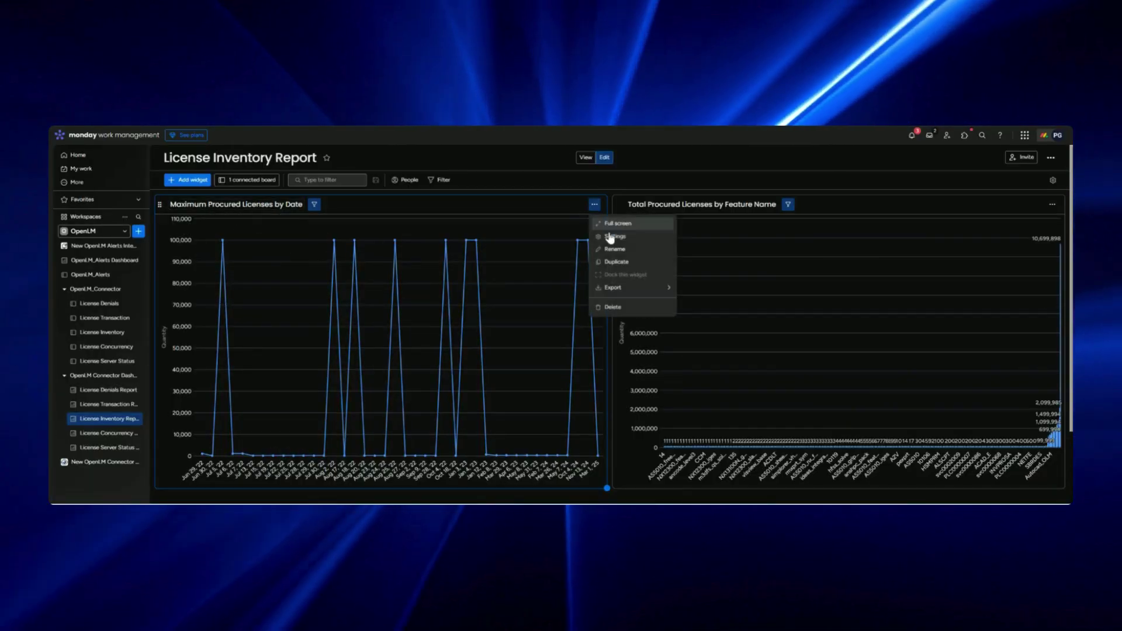
left_click(616, 237)
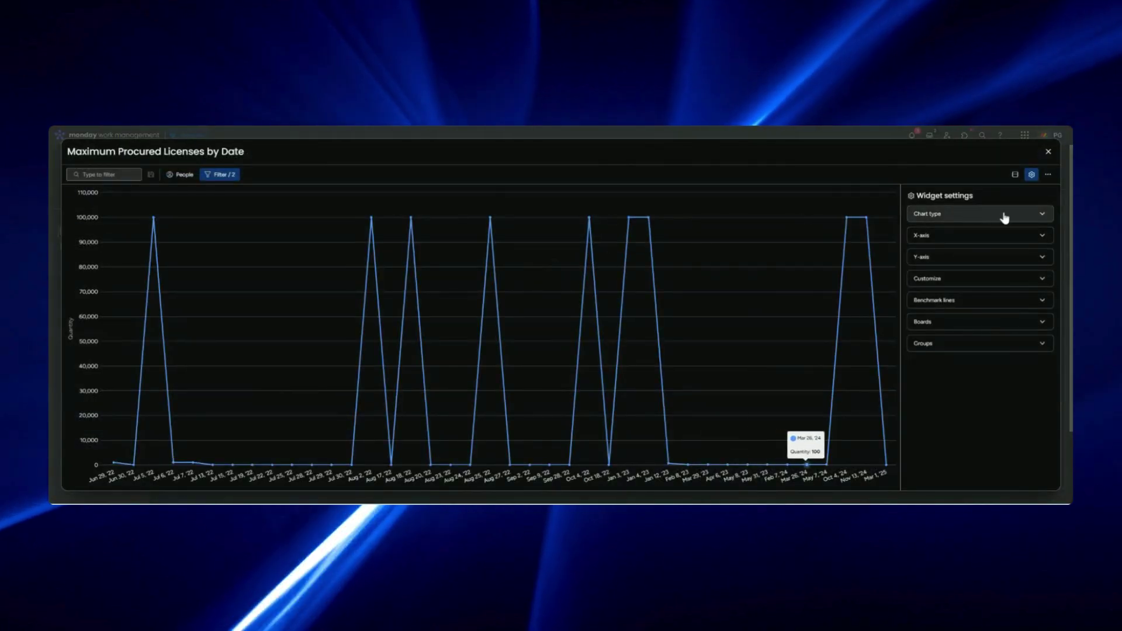
left_click(1005, 214)
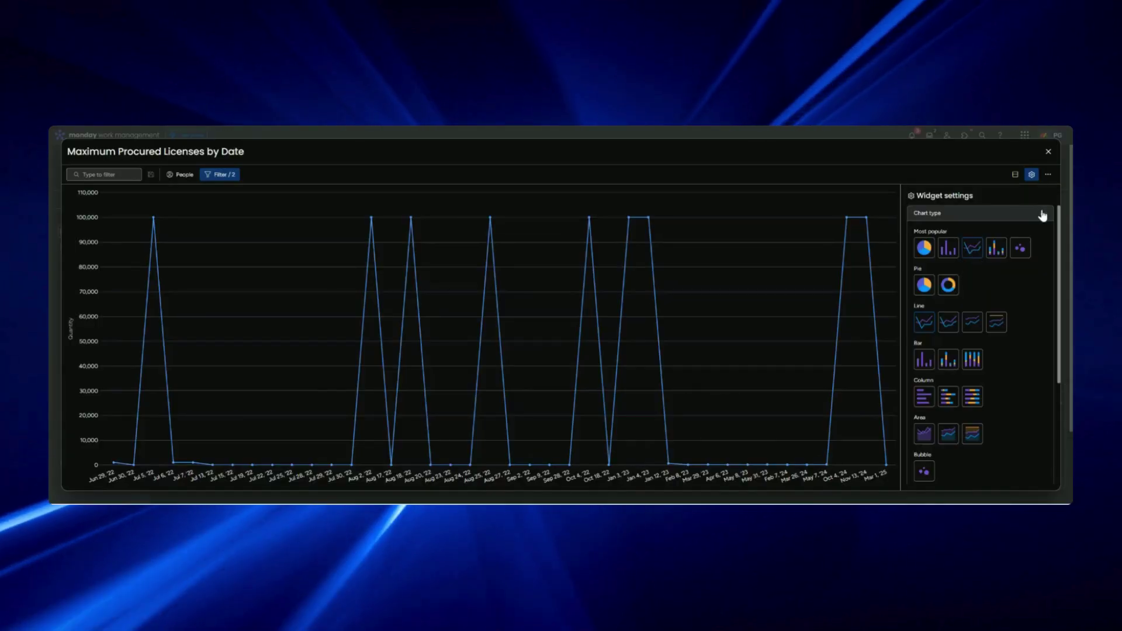
left_click(970, 215)
left_click(1042, 236)
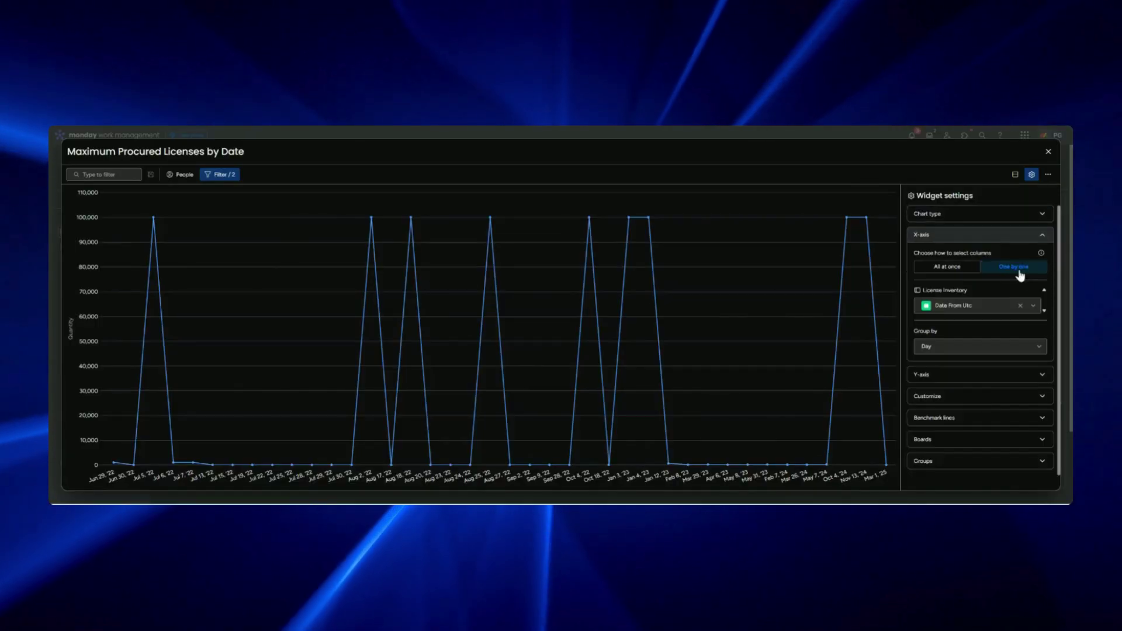
left_click(1038, 374)
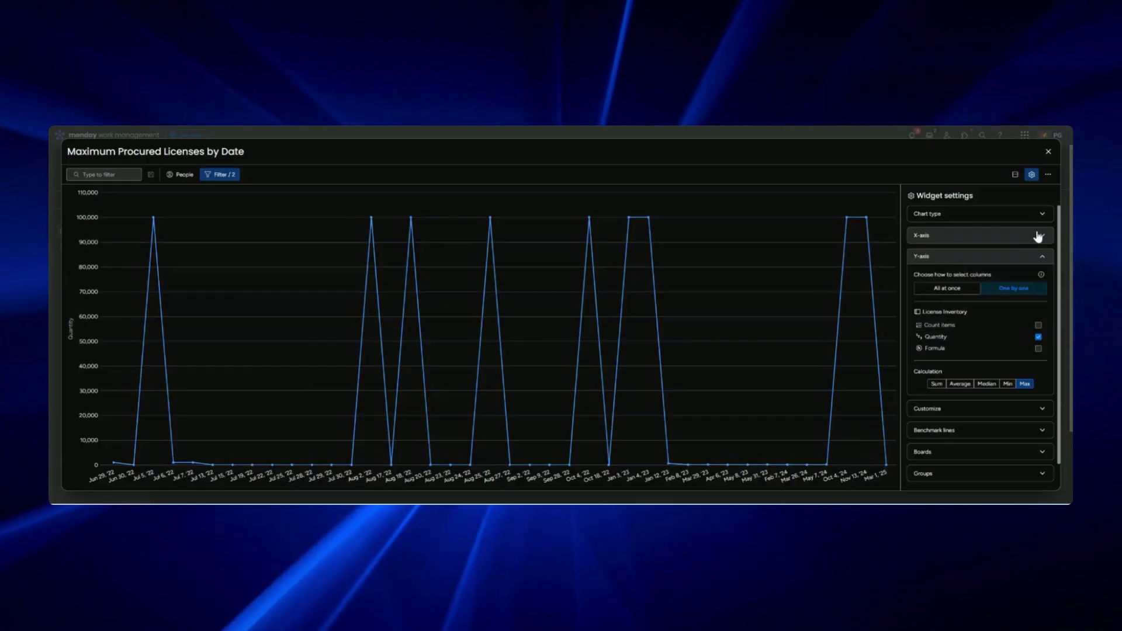
left_click(961, 234)
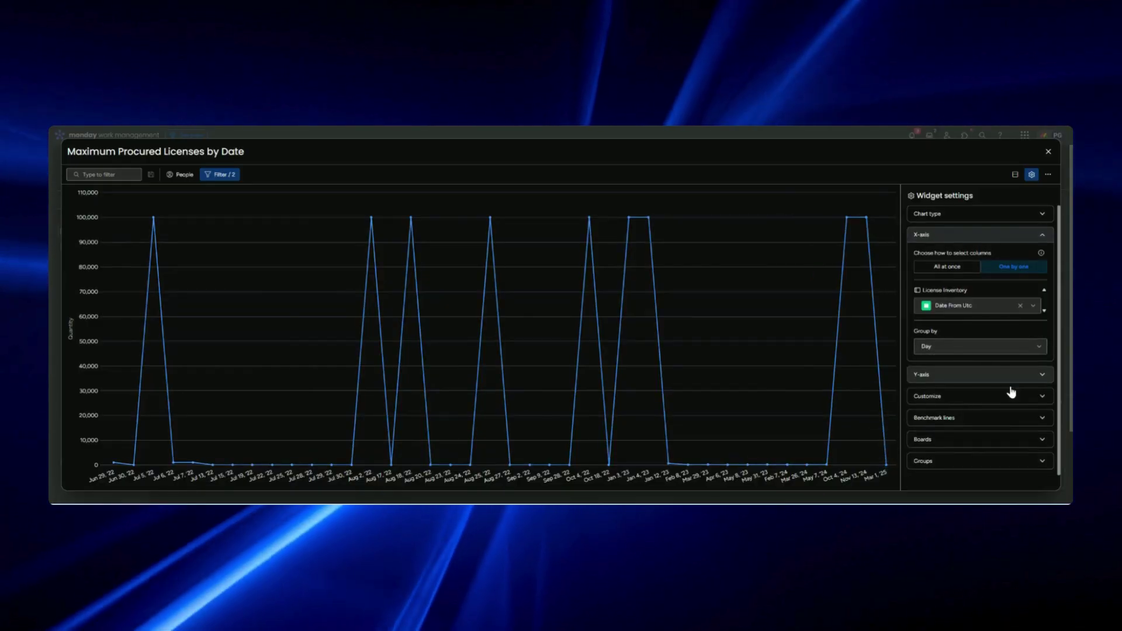
left_click(1012, 376)
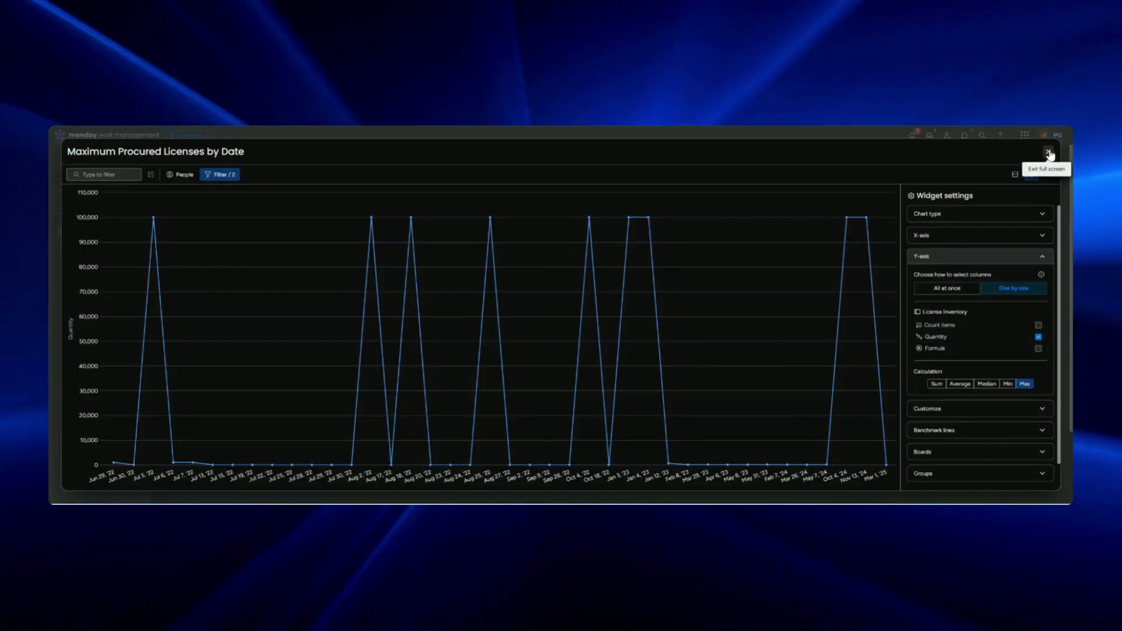
left_click(1049, 151)
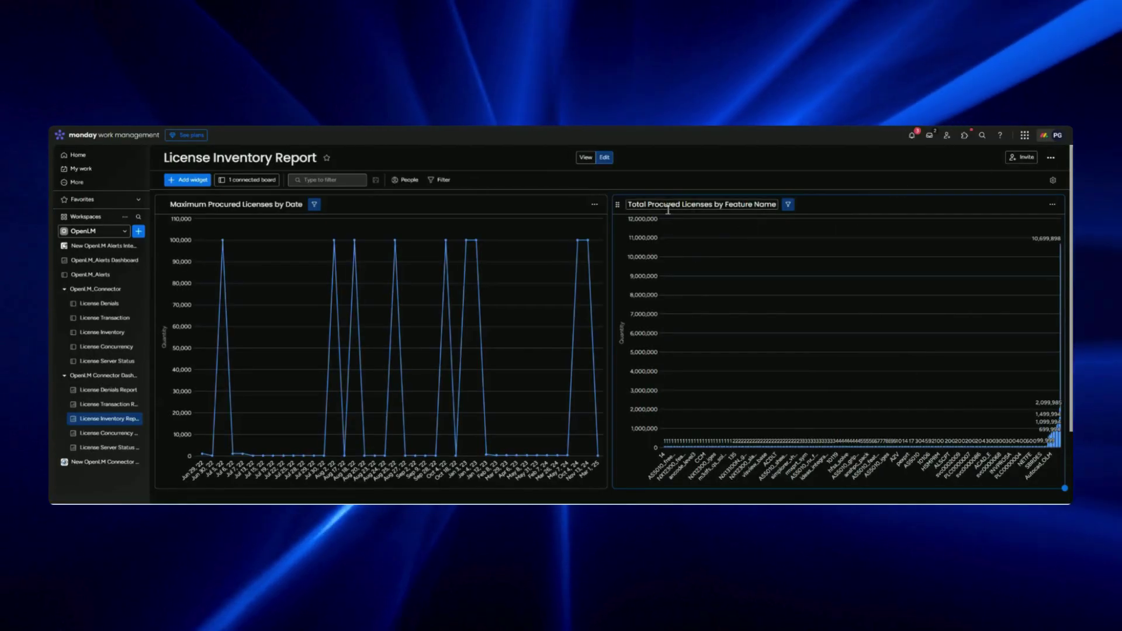
Examine the chart type, X-axis and Y-axis settings of the Total Procured Licenses by Feature Name chart.
left_click(1051, 204)
left_click(1015, 236)
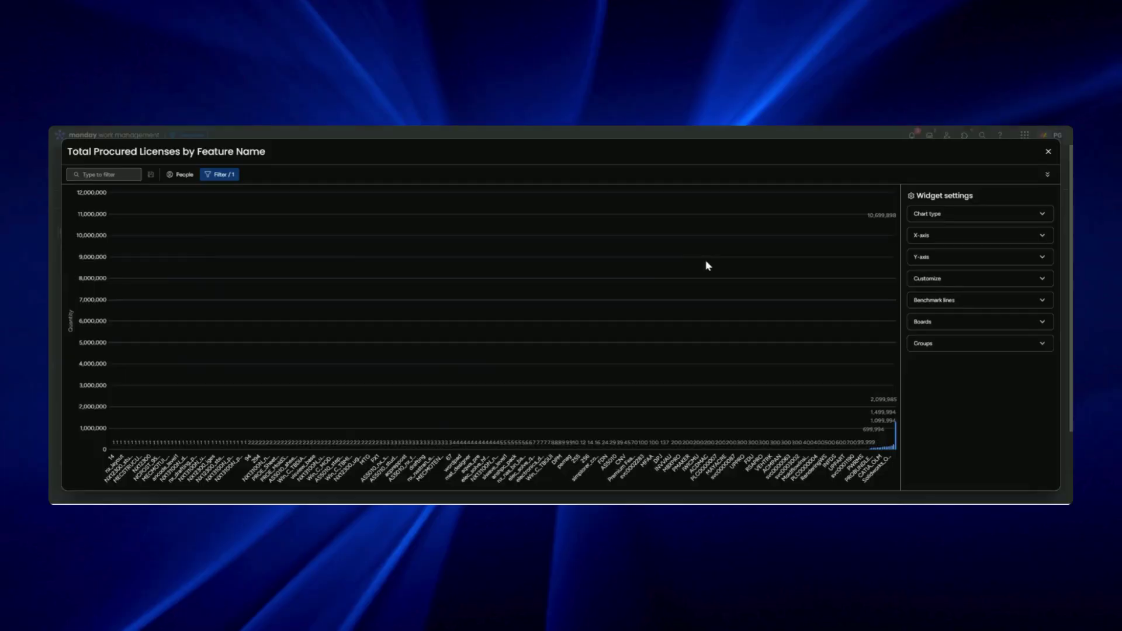
left_click(1042, 214)
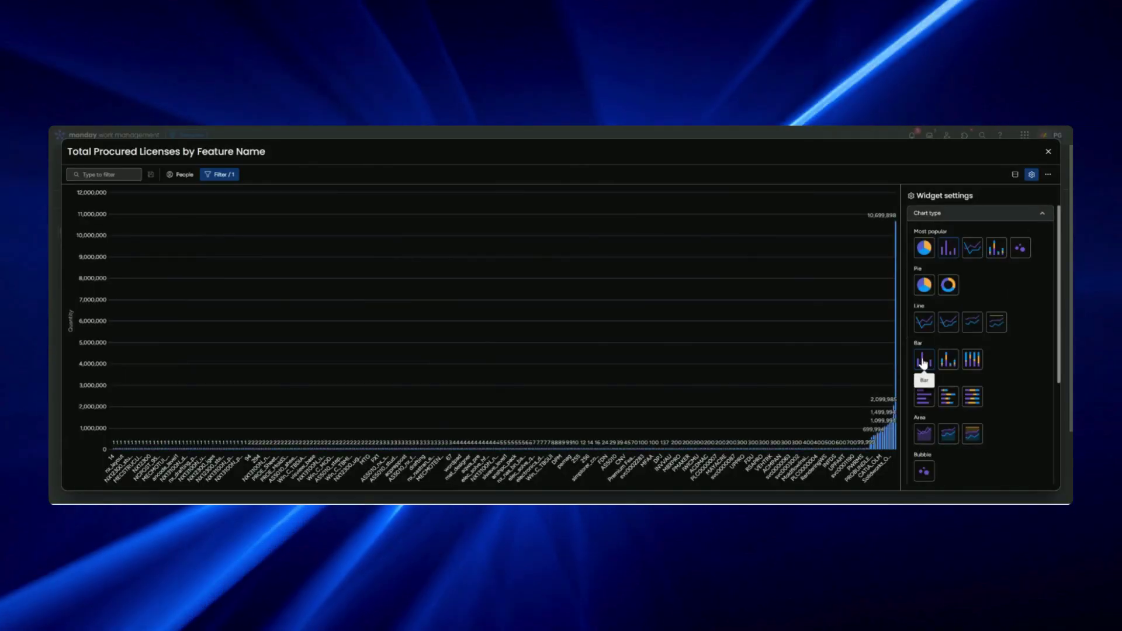
left_click(1047, 154)
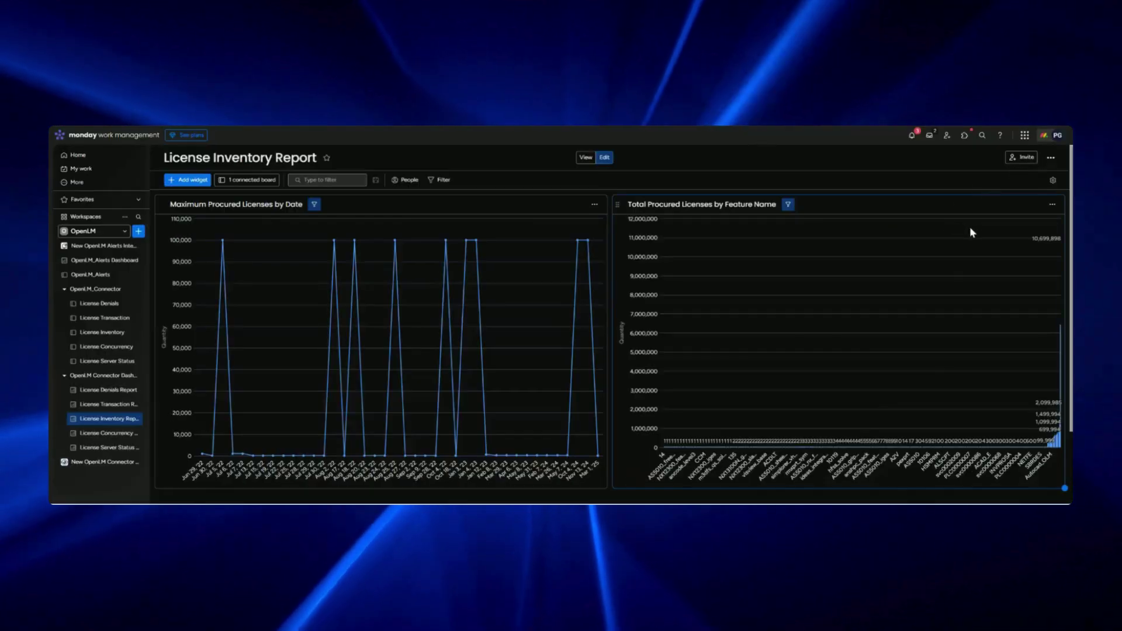
left_click(1017, 237)
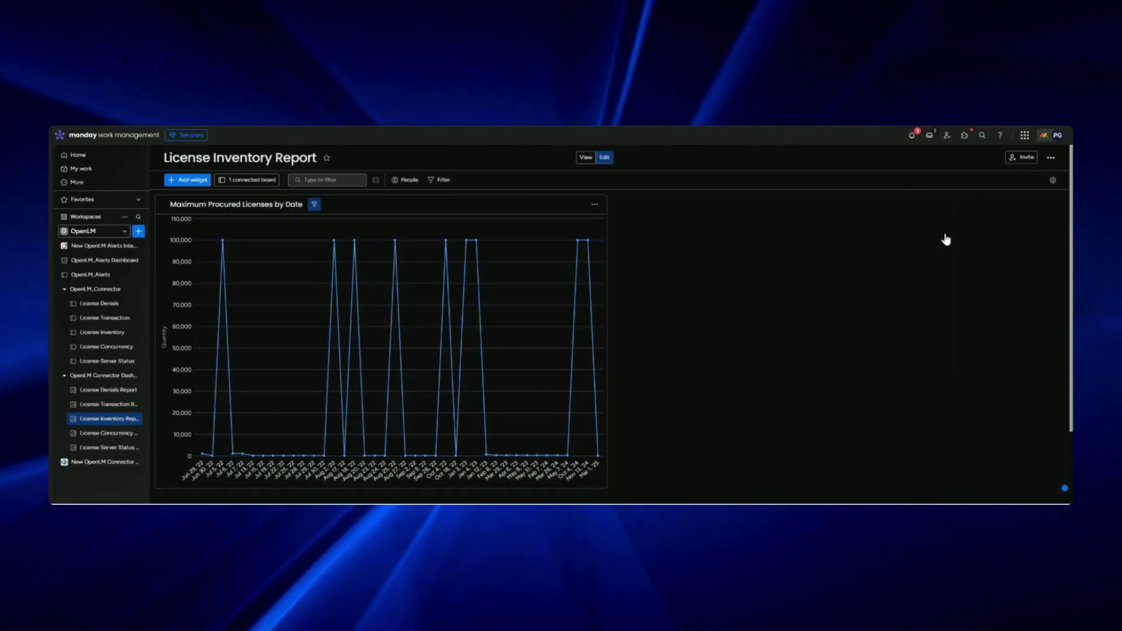
left_click(1023, 236)
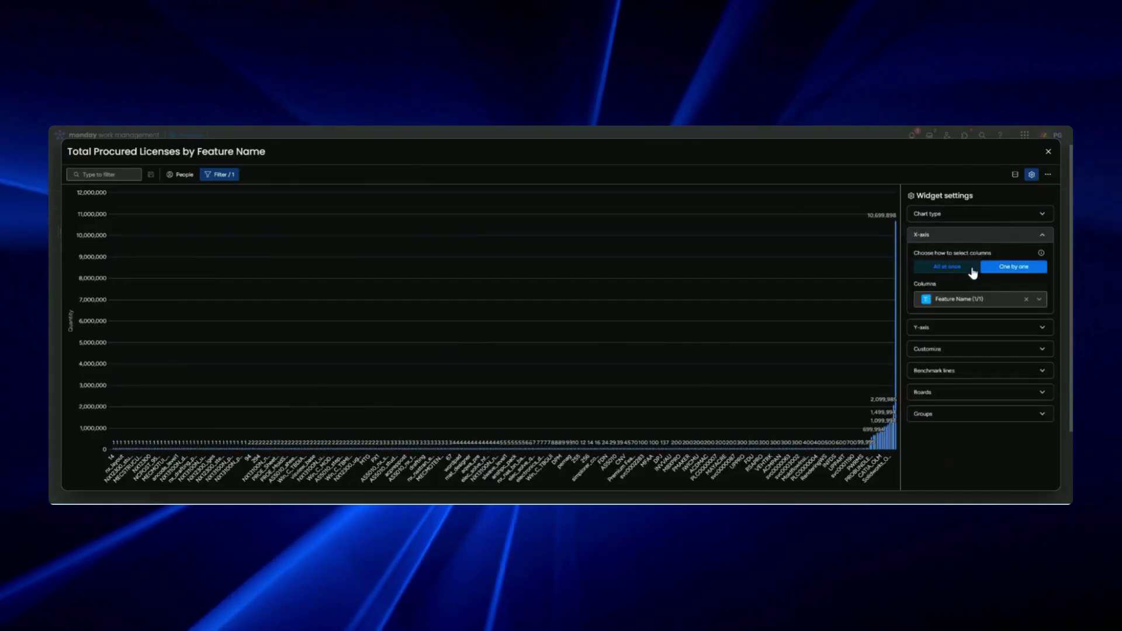
left_click(1041, 329)
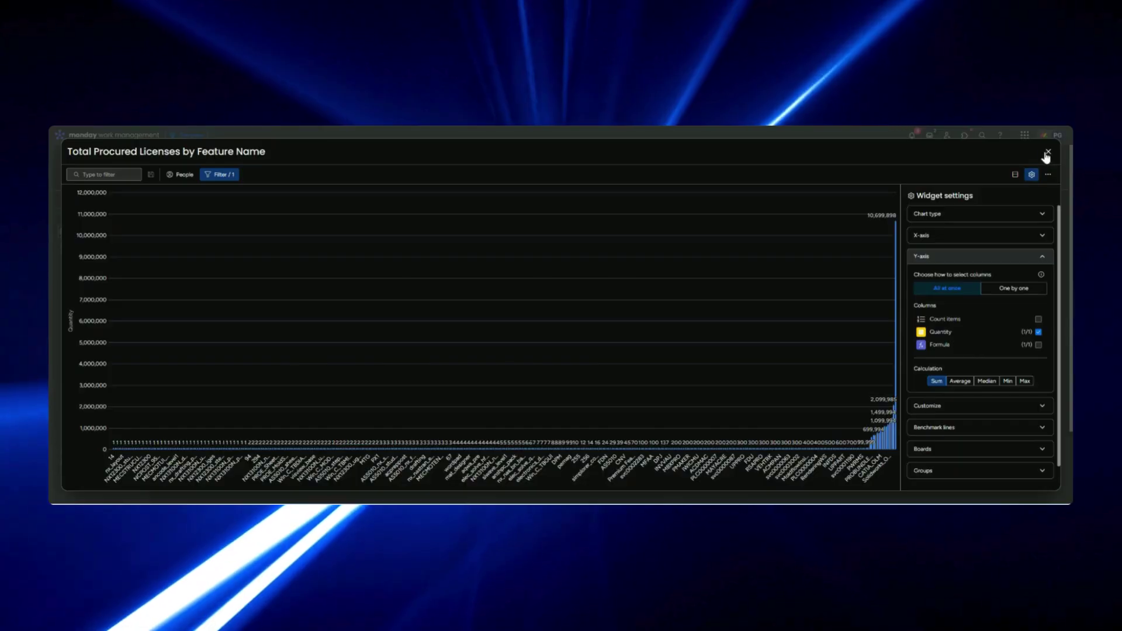
In the License Concurrency Report dashboard, examine the chart type, X-axis and Y-axis settings of the Month Wise Max, Min and Avg Concurrent Usage Comparison chart.
key("Escape")
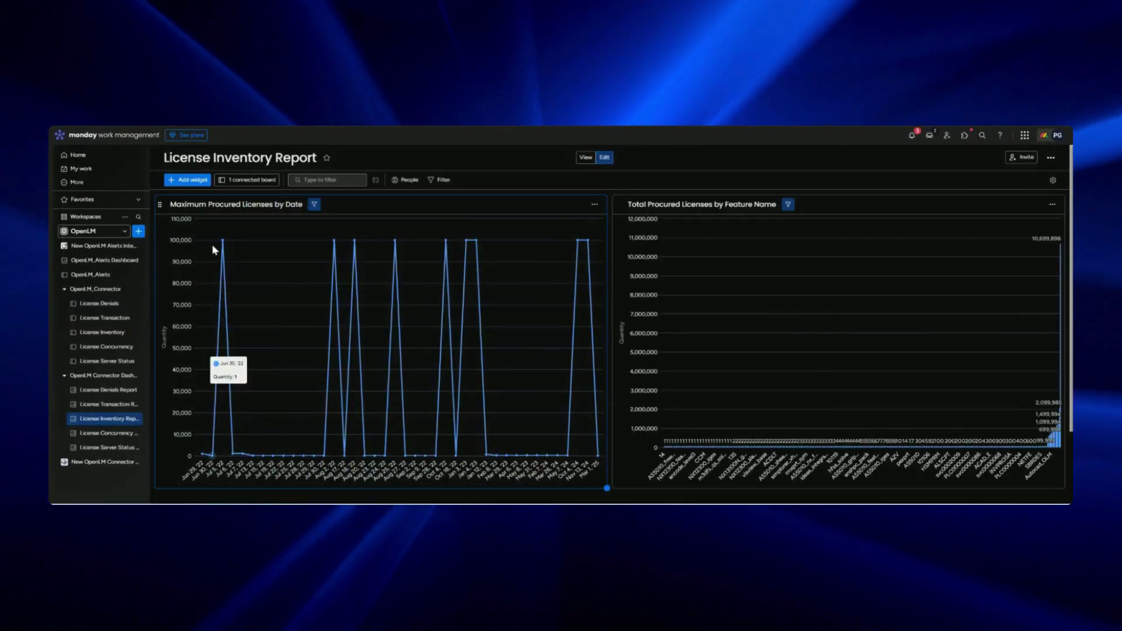
left_click(110, 432)
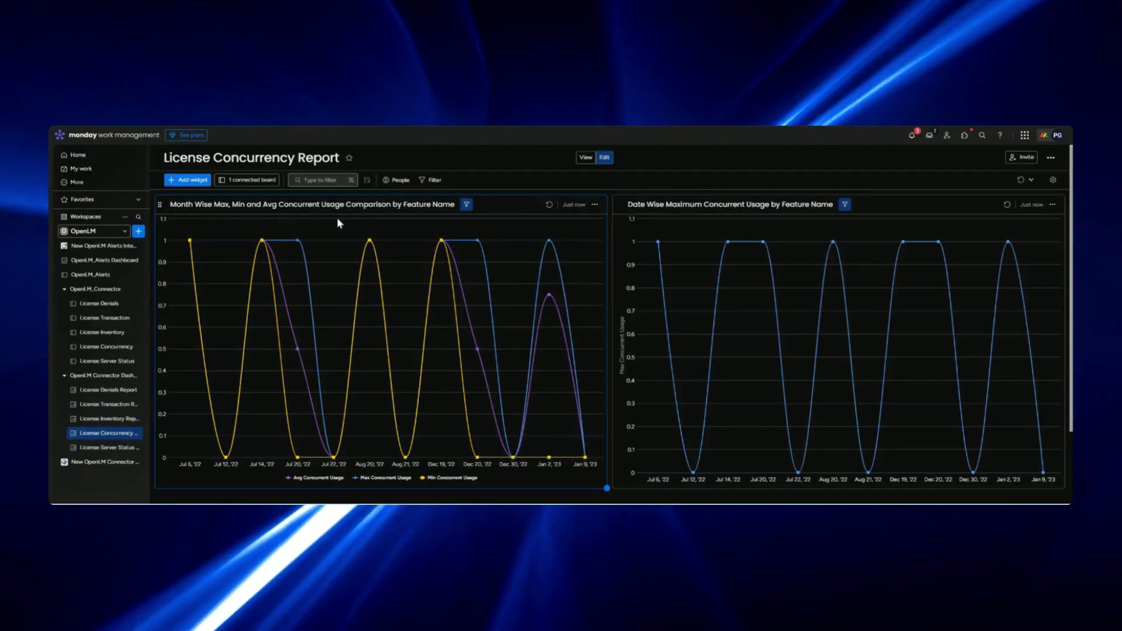
left_click(594, 204)
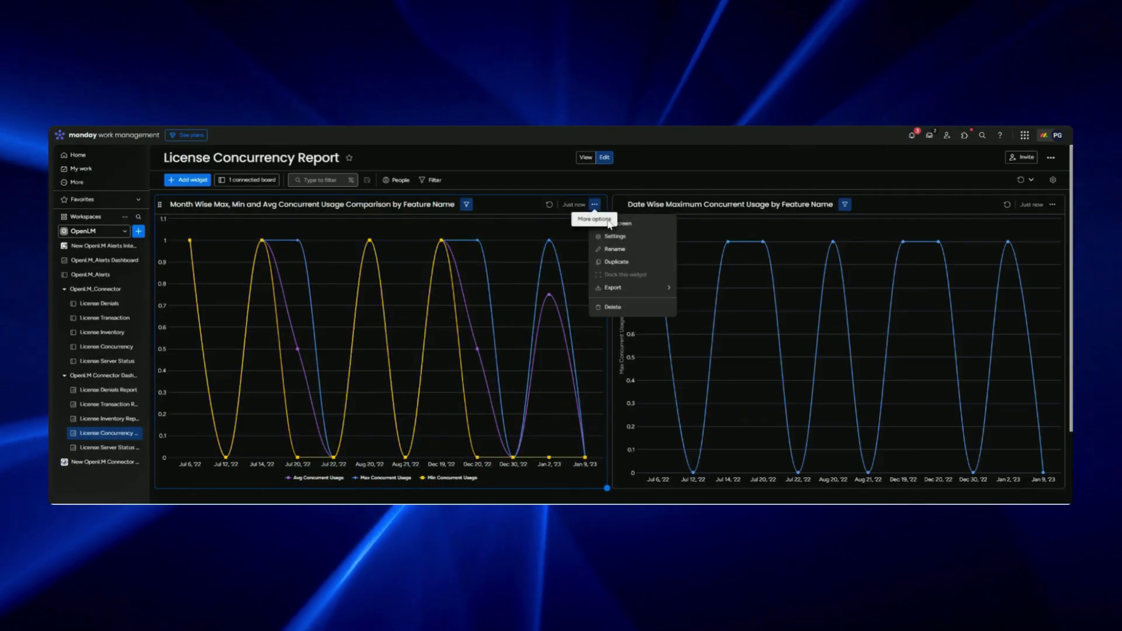
left_click(615, 222)
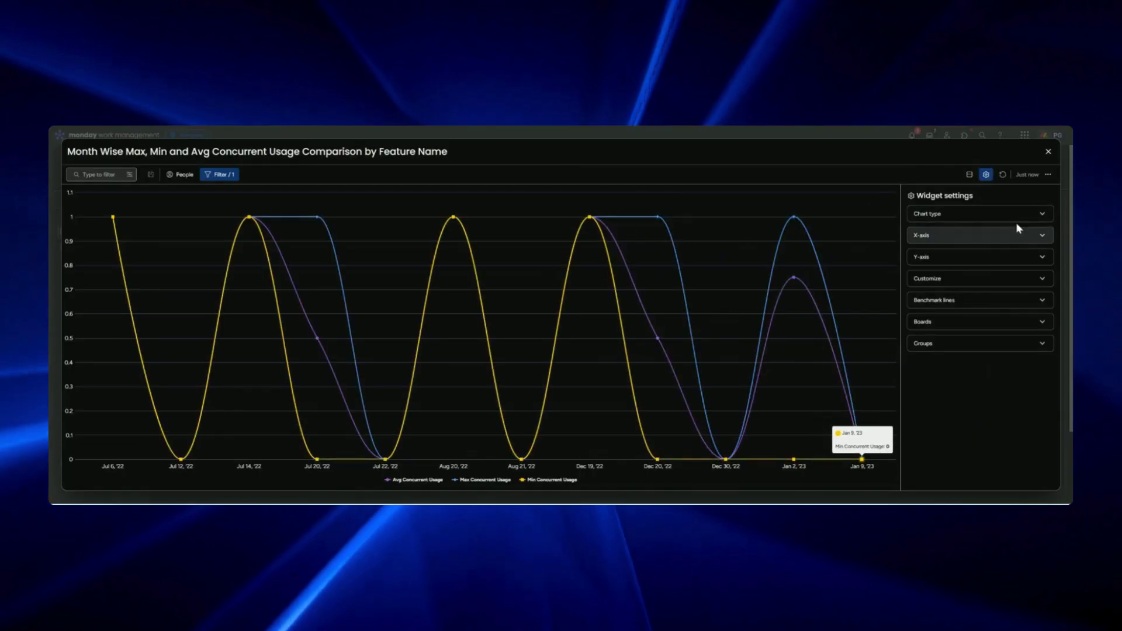
left_click(1040, 215)
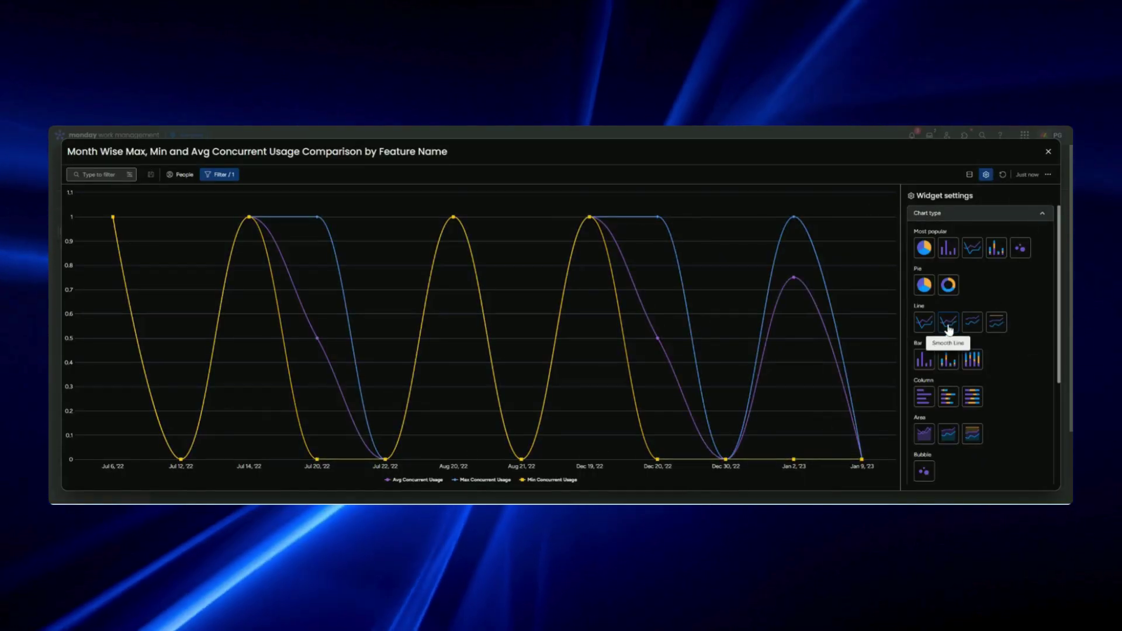
left_click(1038, 215)
left_click(1038, 239)
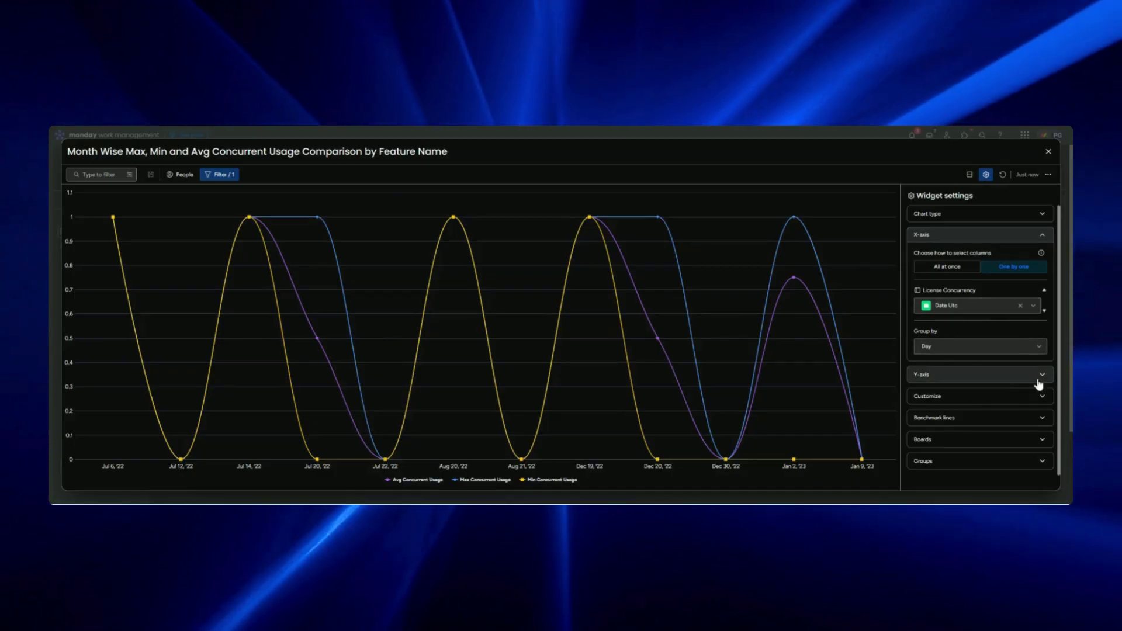
left_click(970, 377)
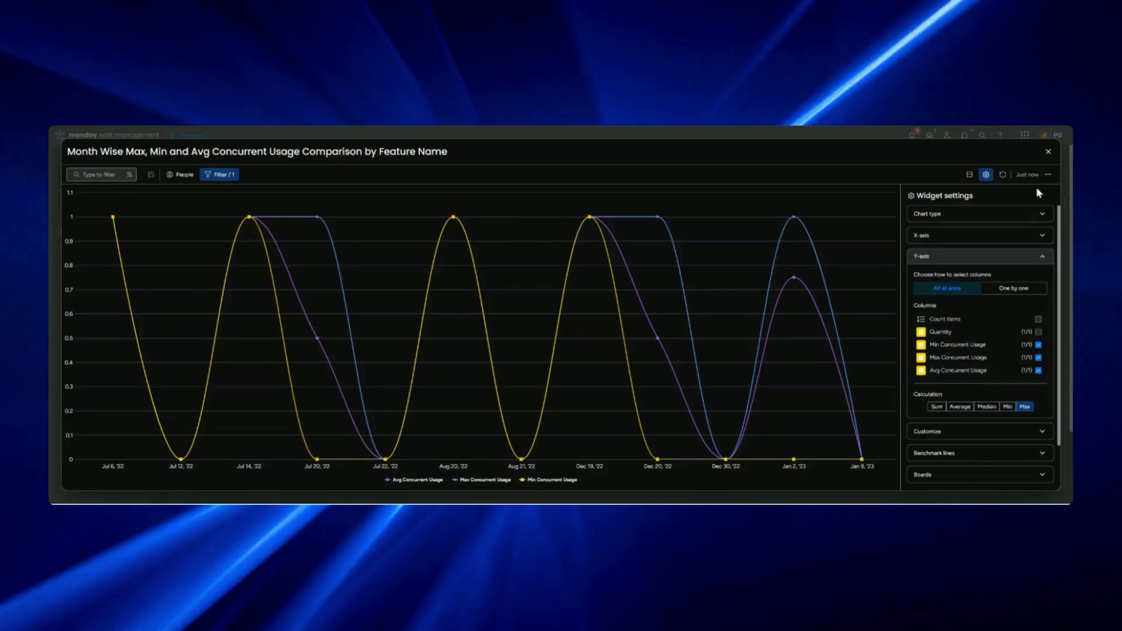
left_click(1048, 152)
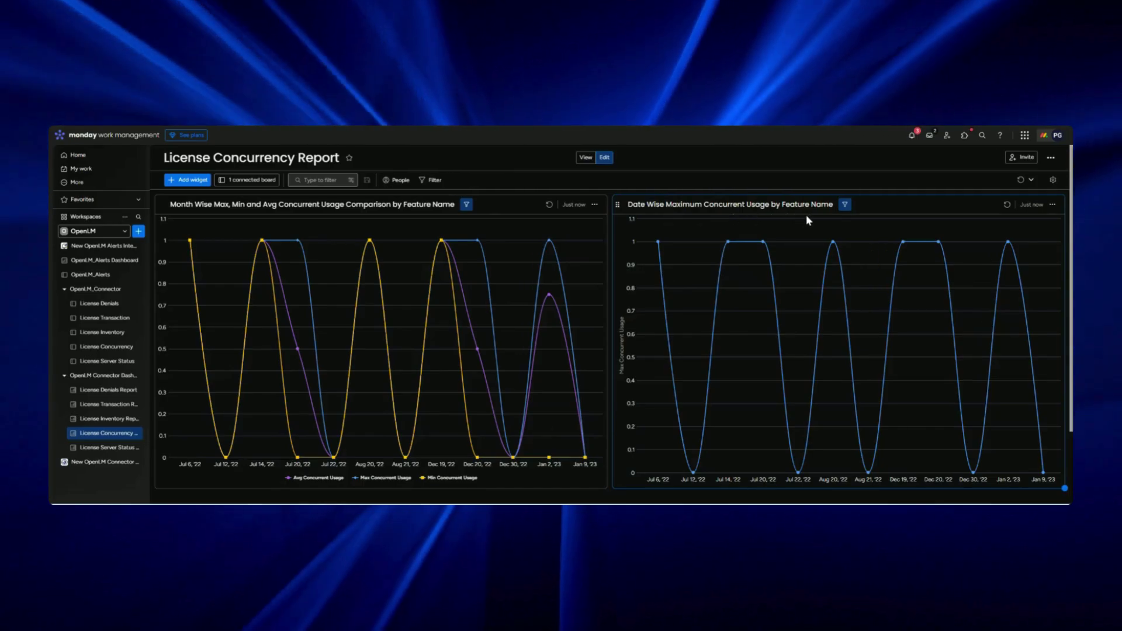
Examine the chart type, X-axis and Y-axis settings of the Date Wise Maximum Concurrent Usage by Feature Name chart.
scroll(807, 221, "down", 1)
scroll(807, 221, "up", 1)
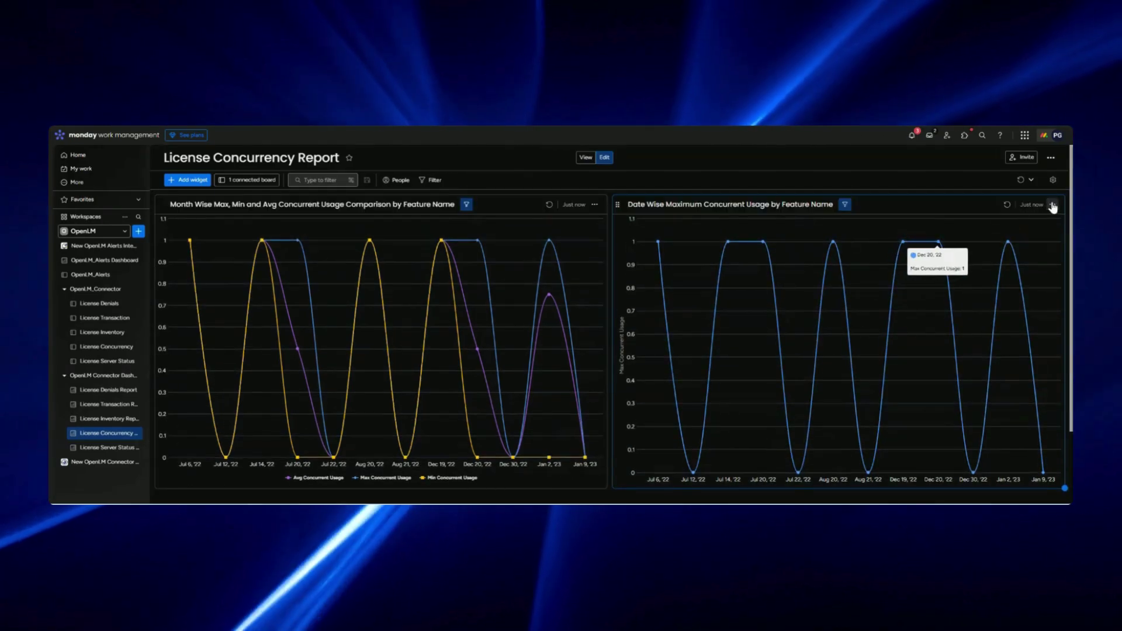
left_click(1051, 204)
left_click(1027, 236)
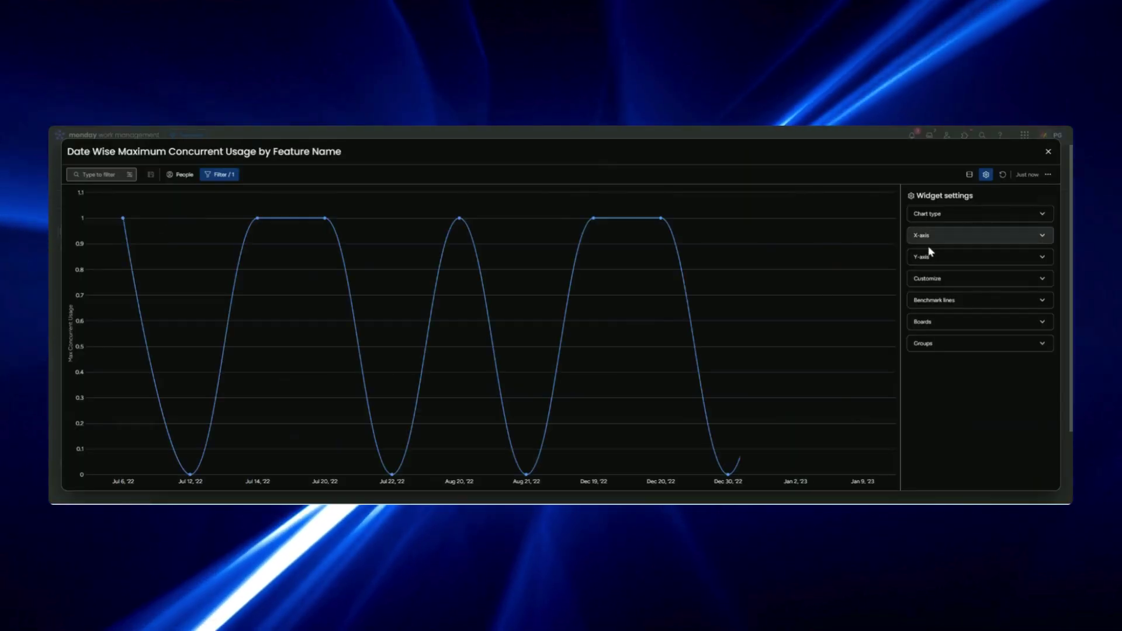
left_click(1034, 217)
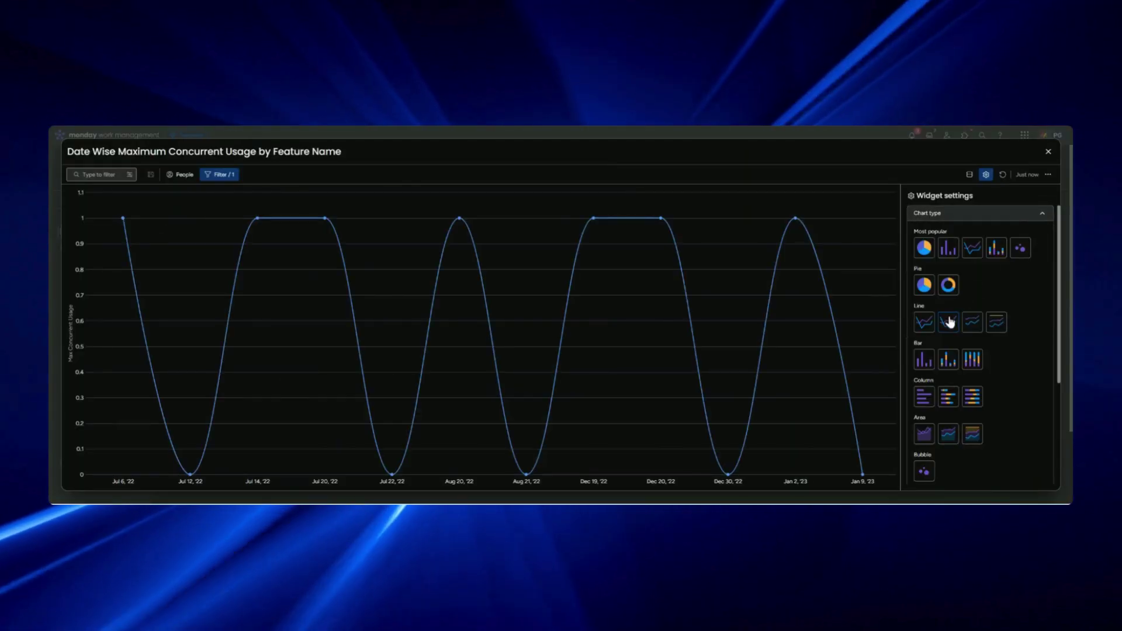
left_click(967, 214)
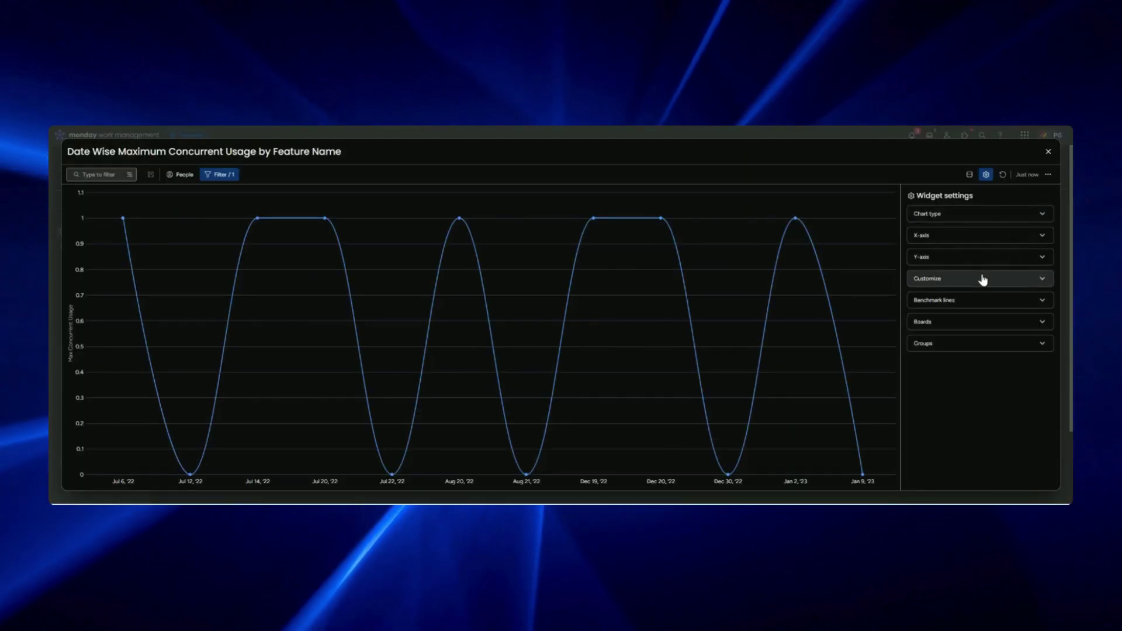
left_click(1029, 238)
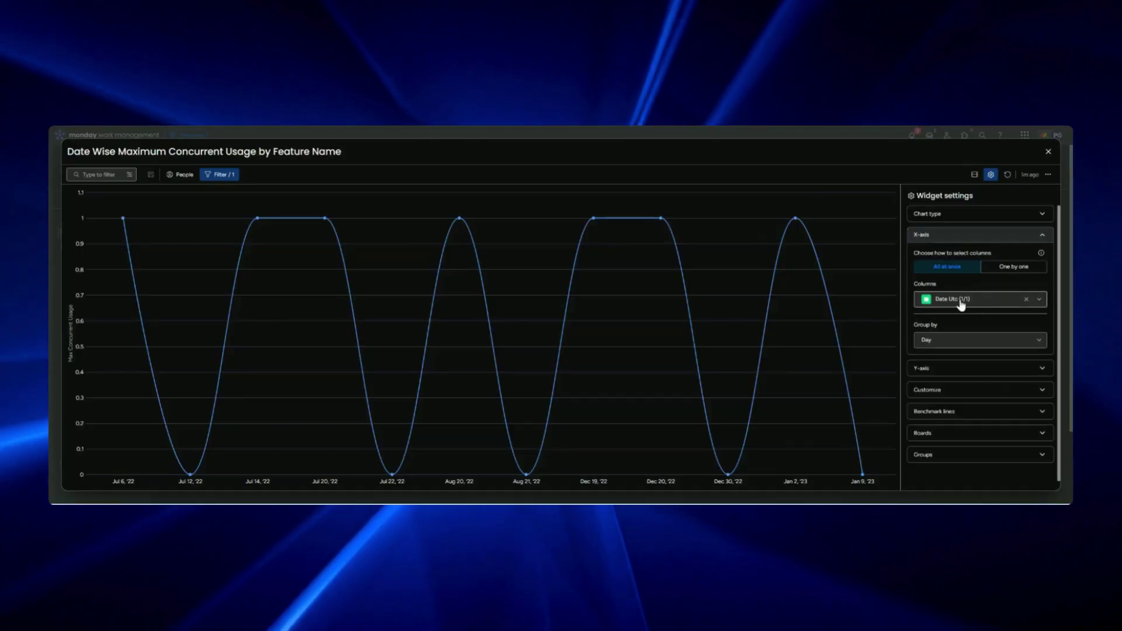
left_click(1043, 370)
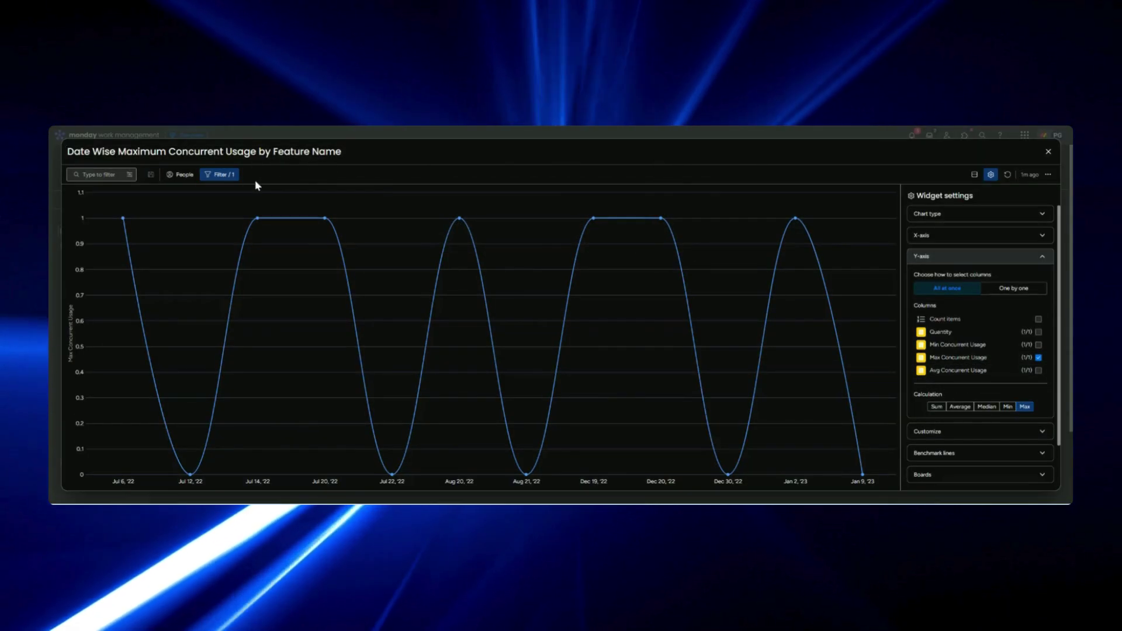
Review the advanced filter applied to the Date Wise Maximum Concurrent Usage by Feature Name chart and close the chart.
left_click(221, 175)
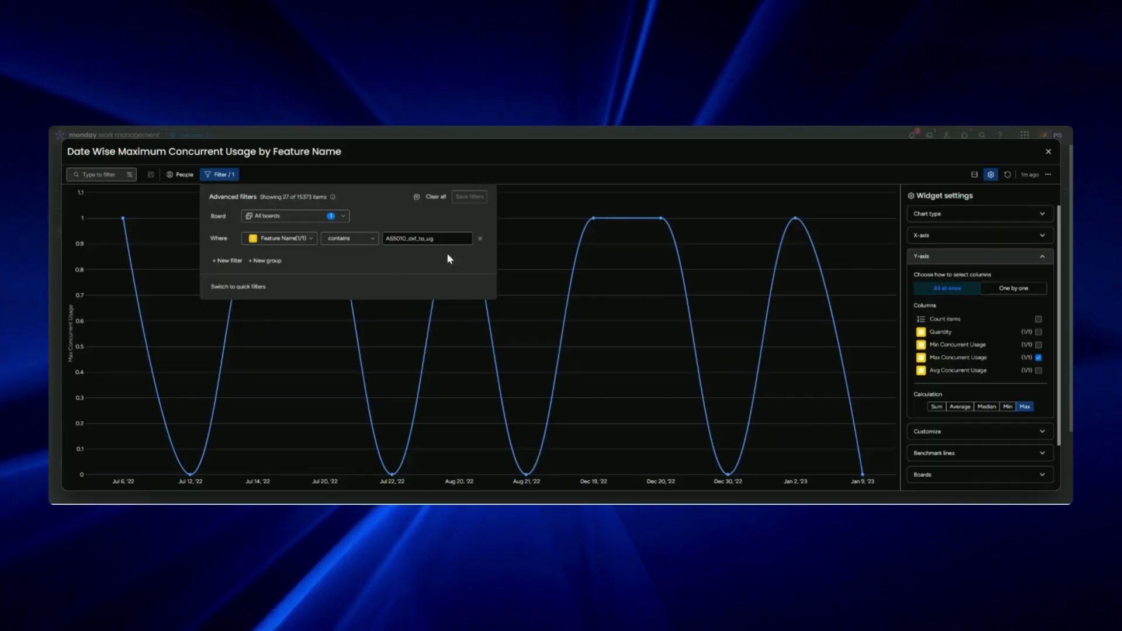
left_click(590, 160)
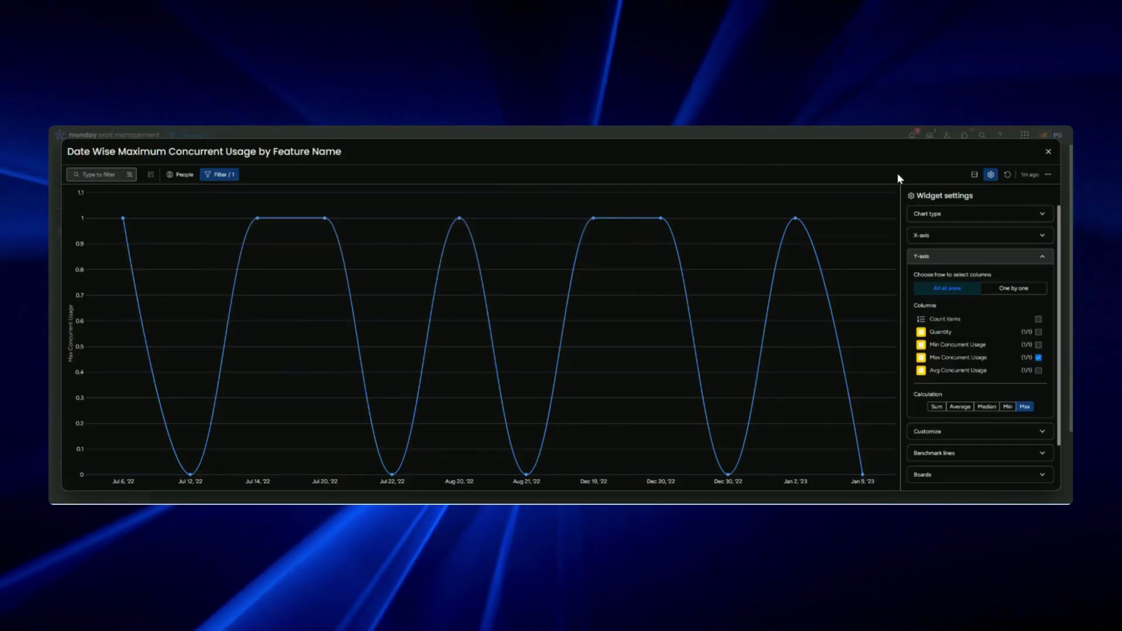
left_click(1047, 151)
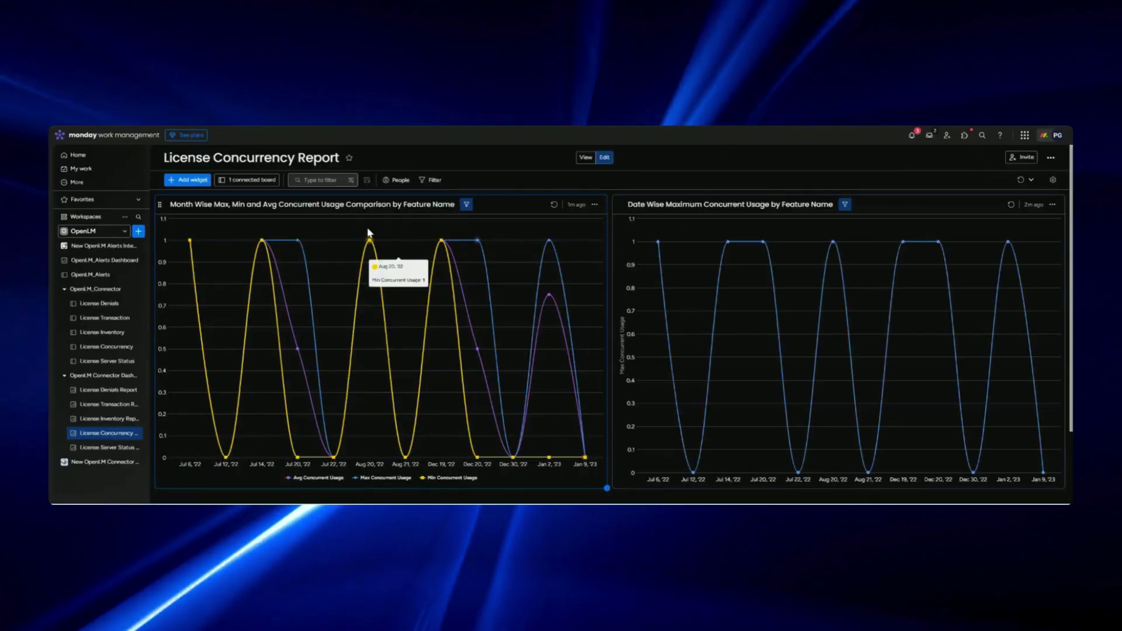
Review the advanced filter on the Month Wise Max, Min and Avg Concurrent Usage Comparison chart and close the chart.
left_click(465, 204)
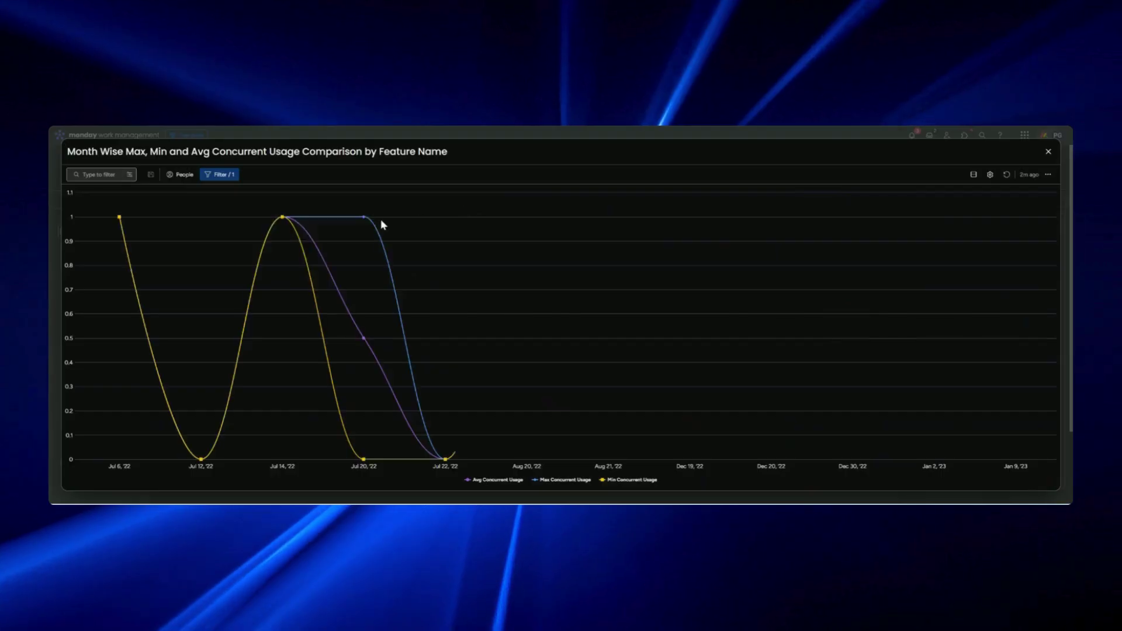
left_click(222, 176)
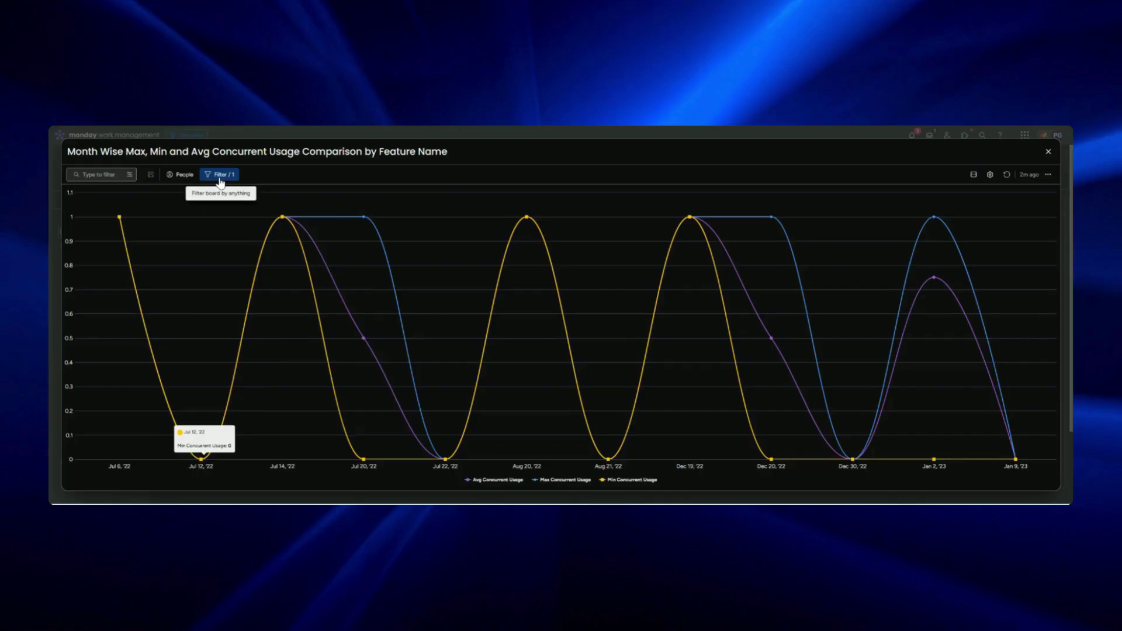
left_click(227, 177)
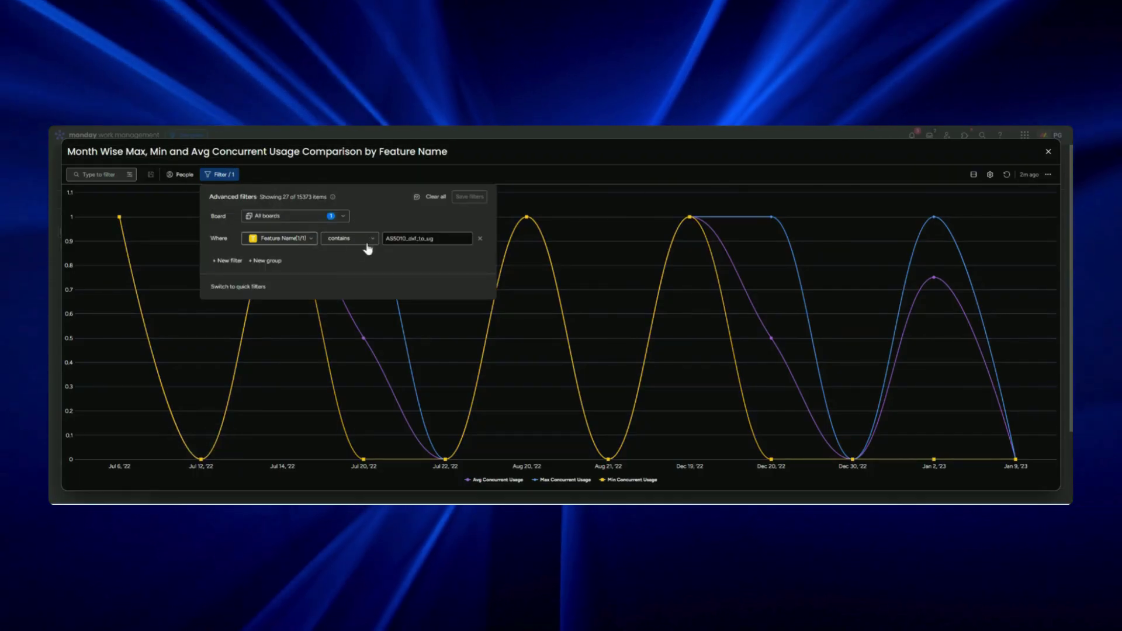
left_click(1048, 153)
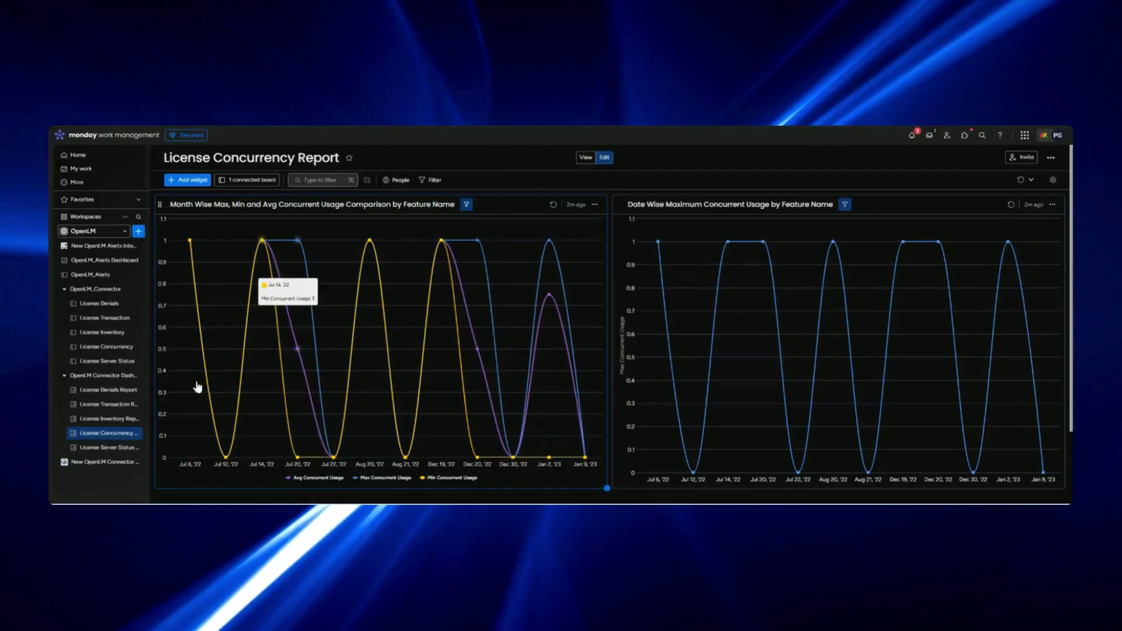
In the License Server Status Report dashboard, examine the chart type, X-axis and Stack by settings of the License Server Status by Server Name chart.
left_click(110, 449)
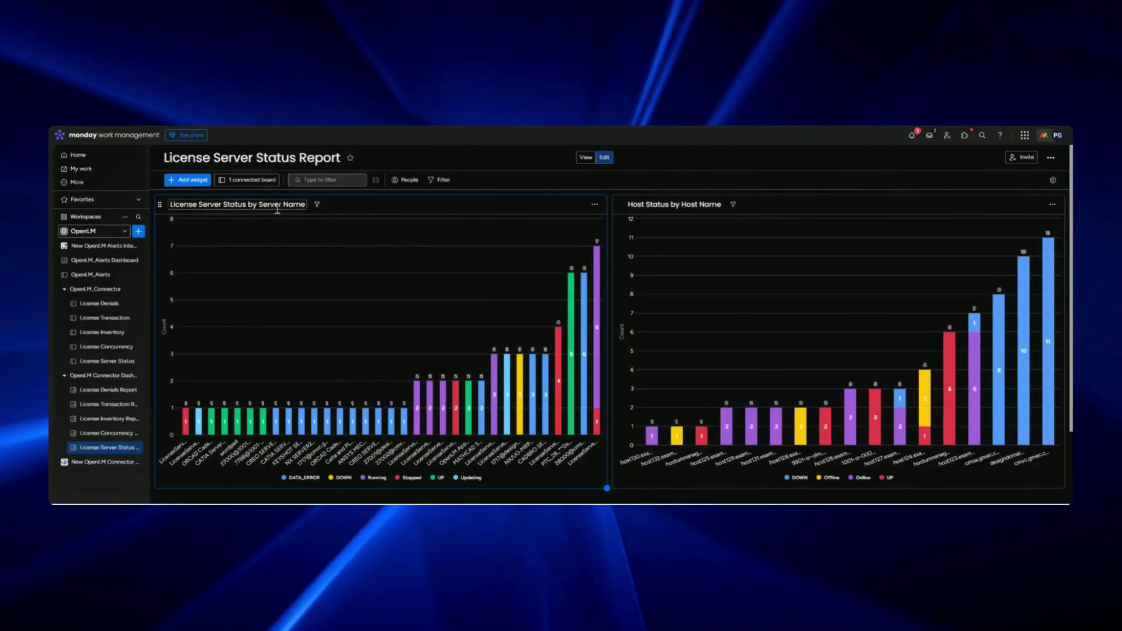
left_click(594, 206)
left_click(614, 239)
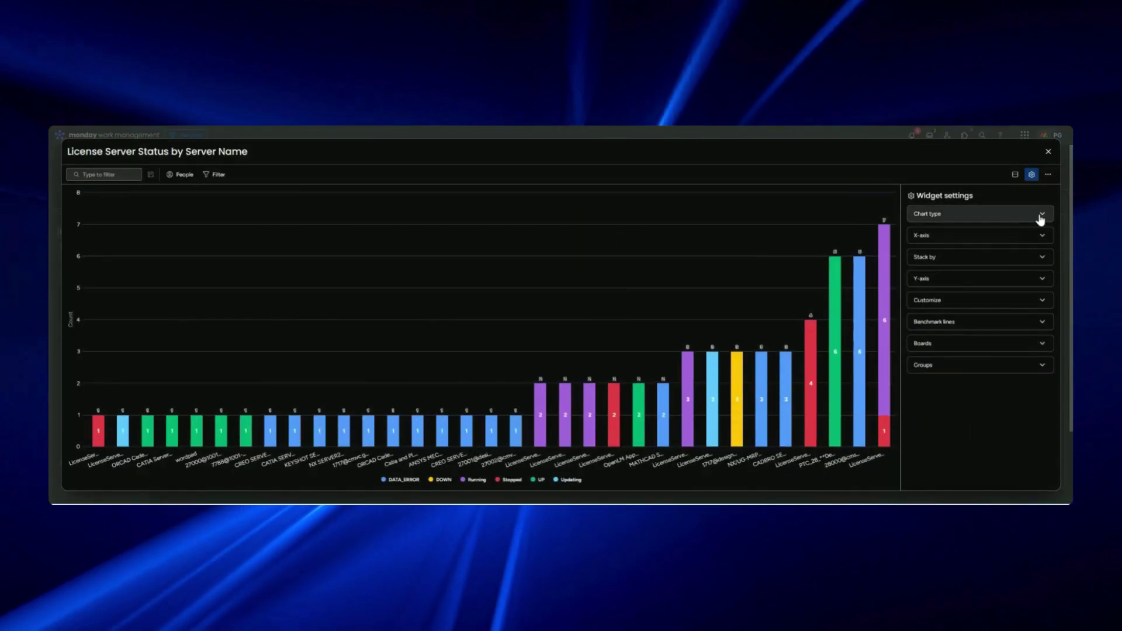
left_click(1037, 215)
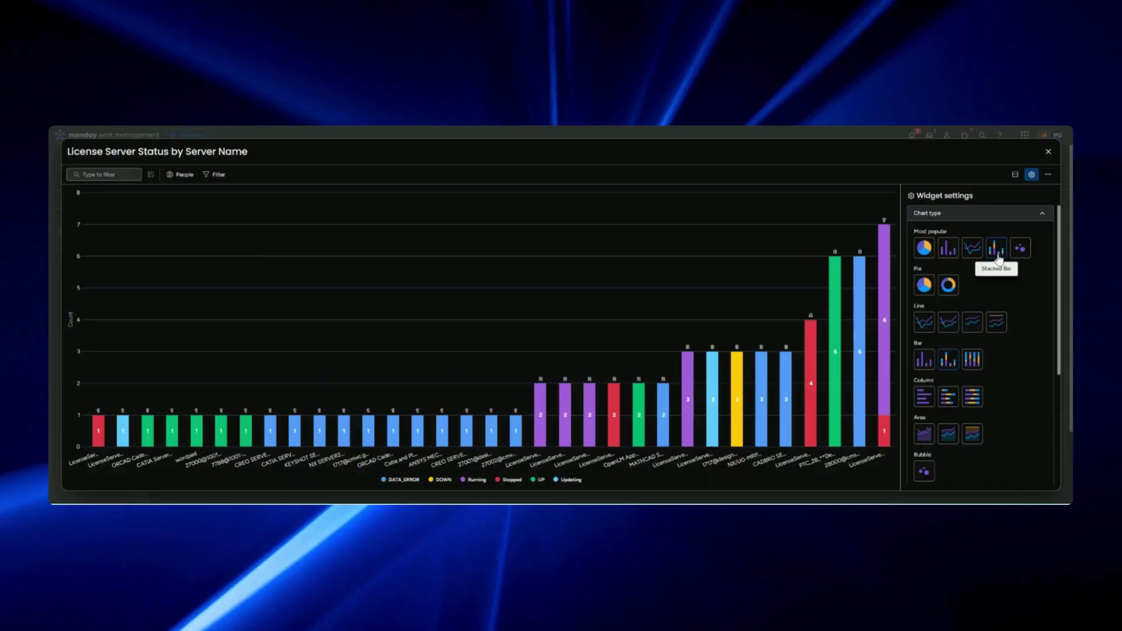
left_click(1035, 218)
left_click(1025, 240)
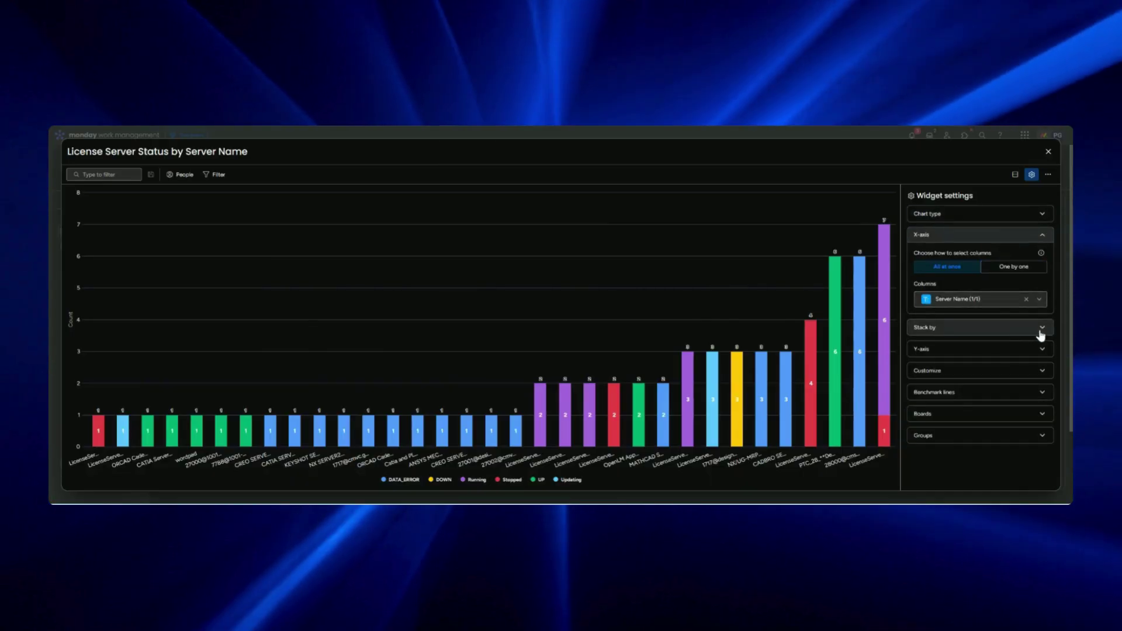
left_click(1035, 336)
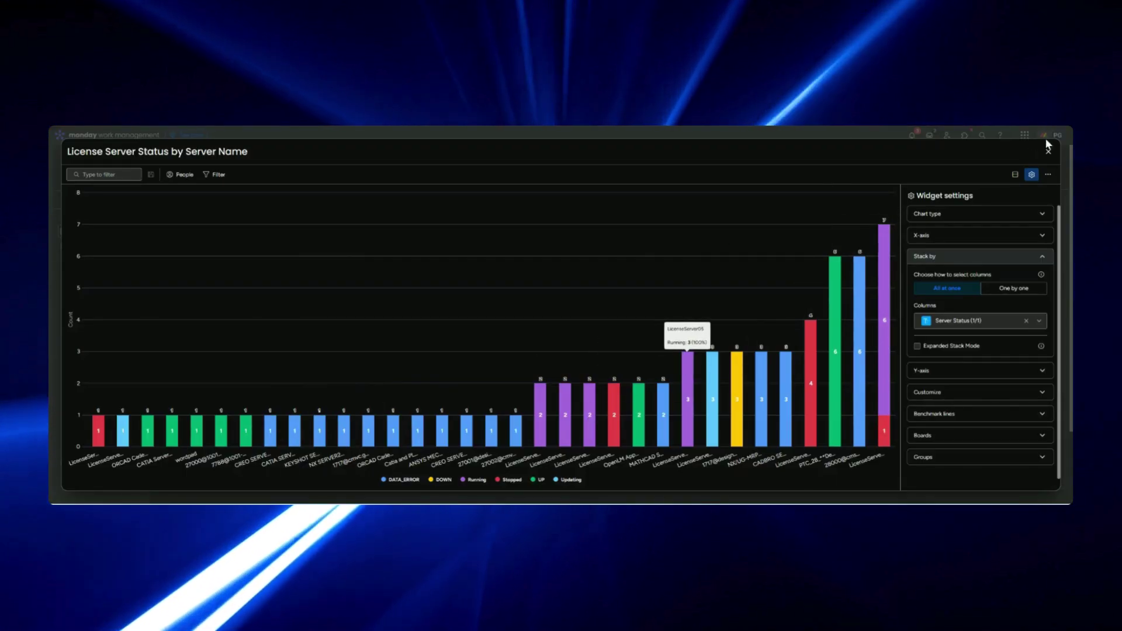
left_click(1047, 153)
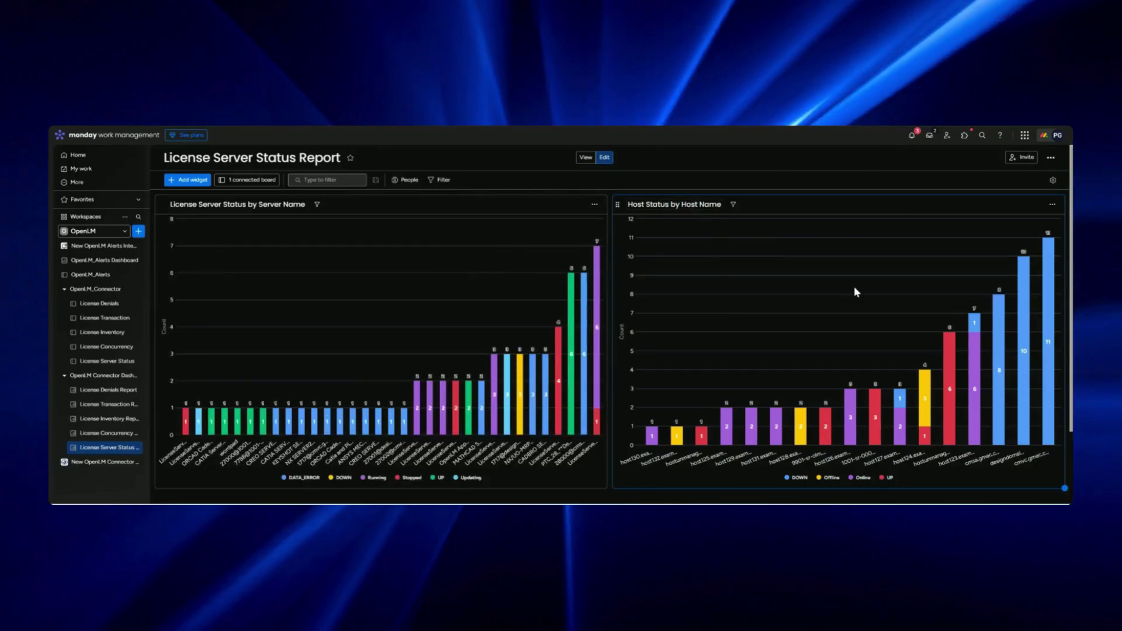
Examine the chart type, X-axis and Stack by settings of the Host Status by Host Name chart.
left_click(1052, 204)
left_click(1005, 241)
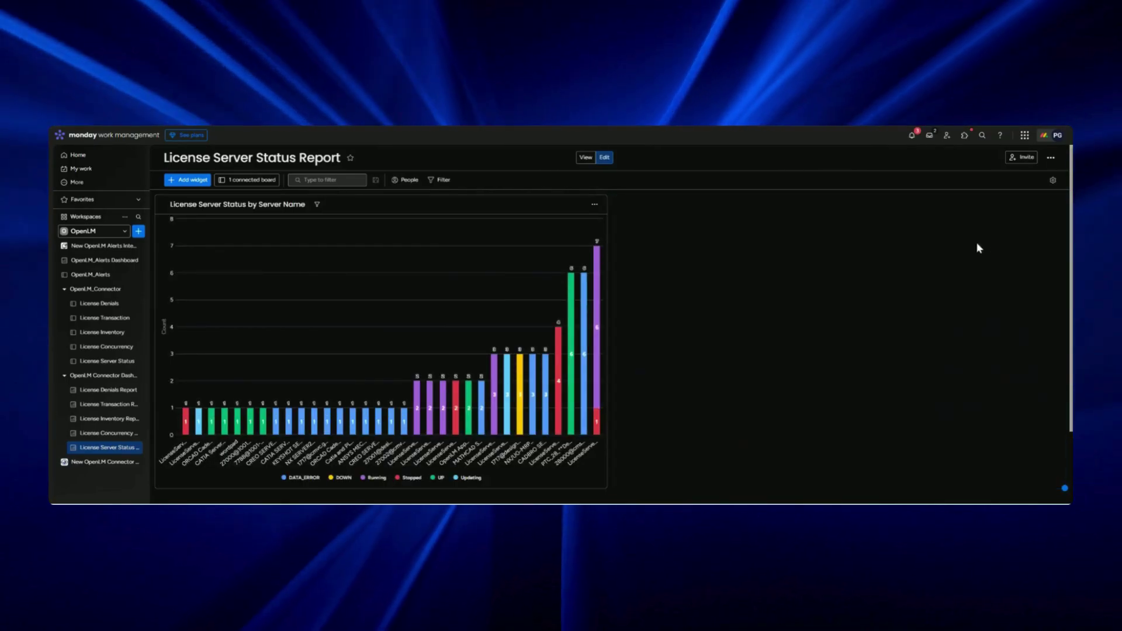
left_click(1040, 215)
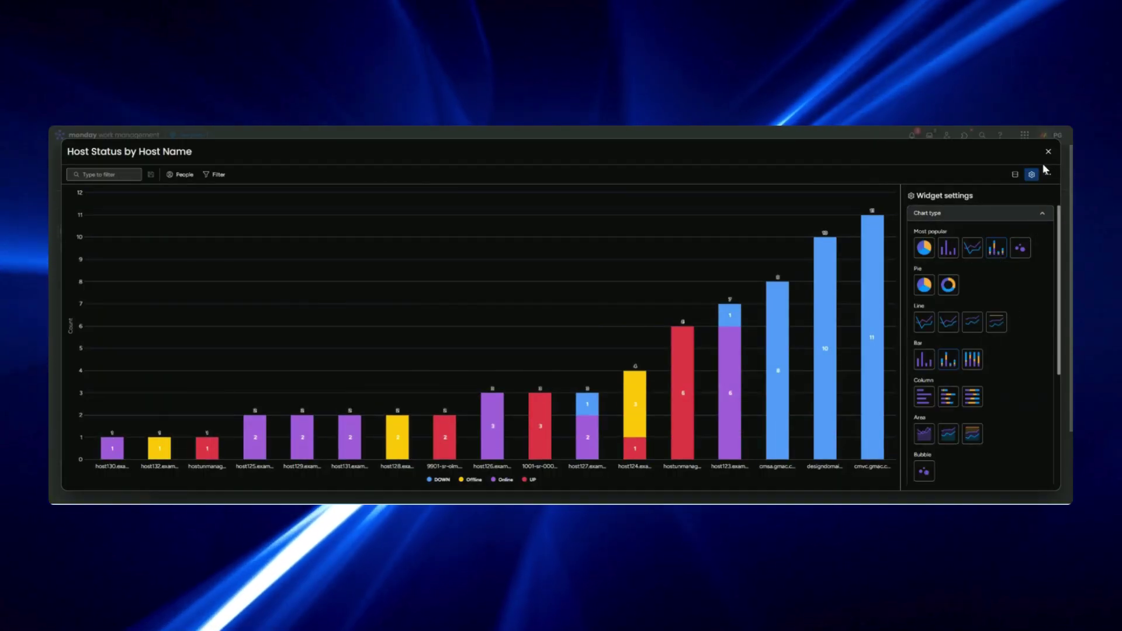
left_click(1042, 213)
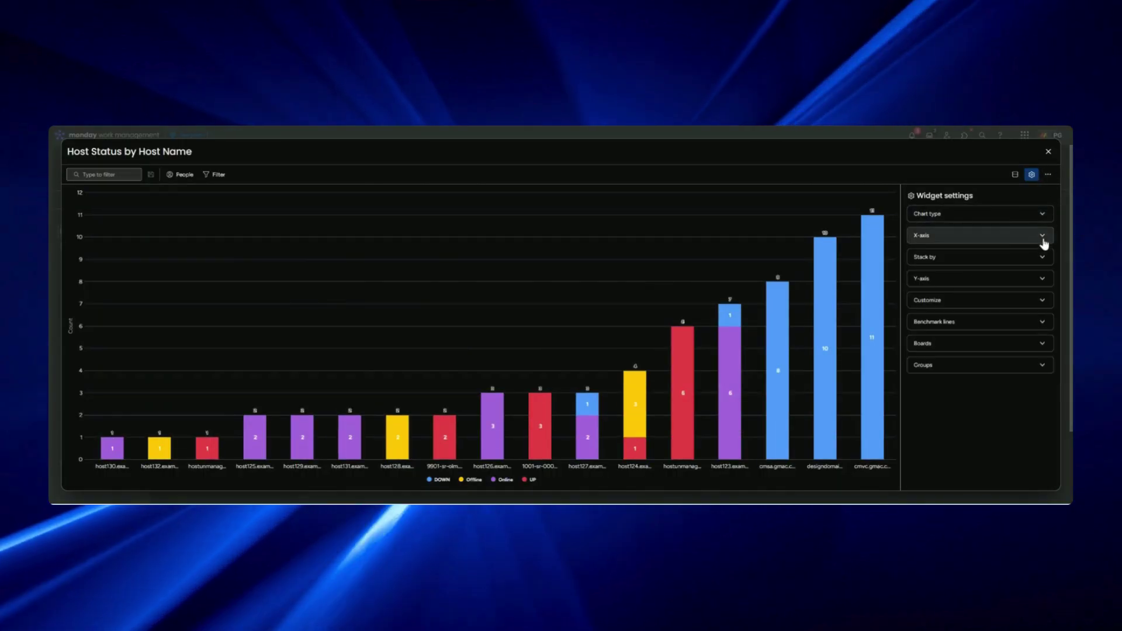
left_click(1042, 234)
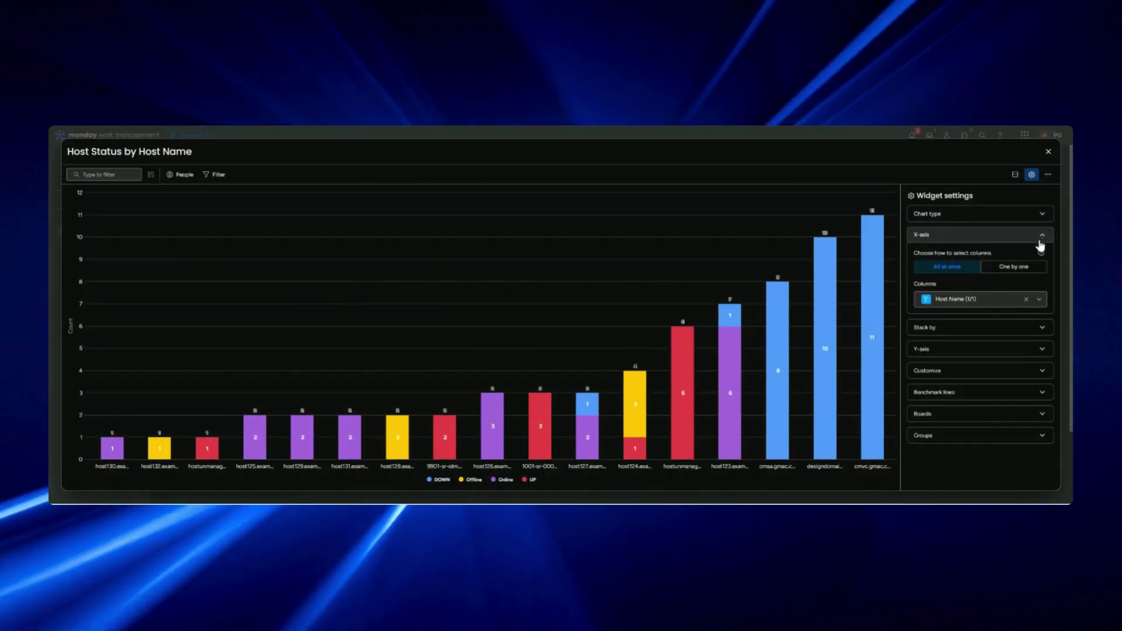
left_click(1034, 328)
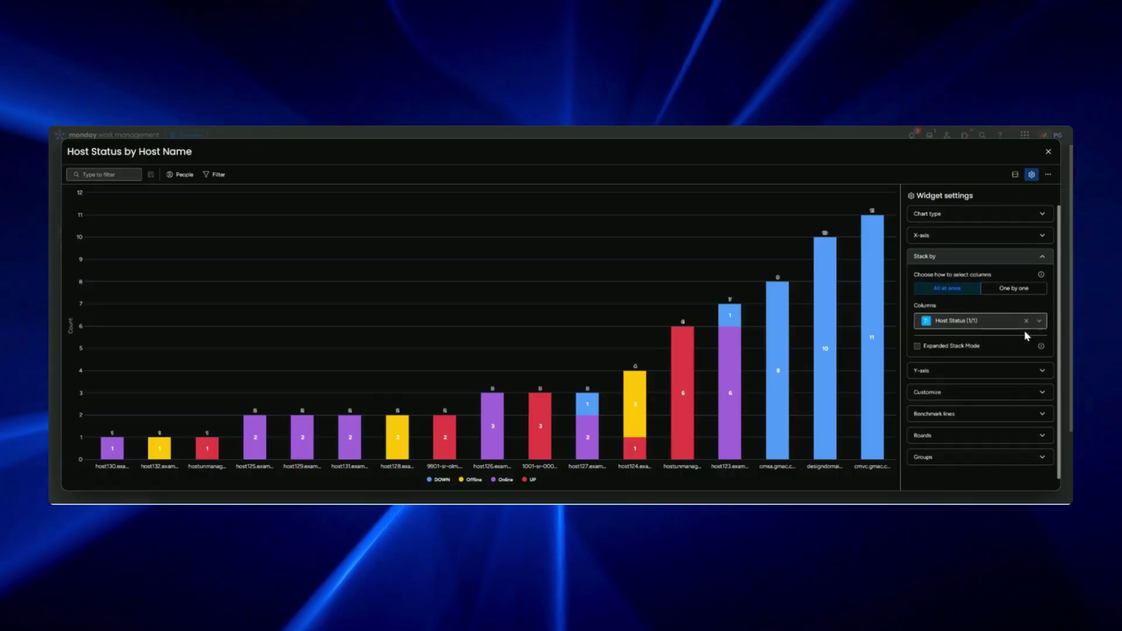
left_click(1048, 153)
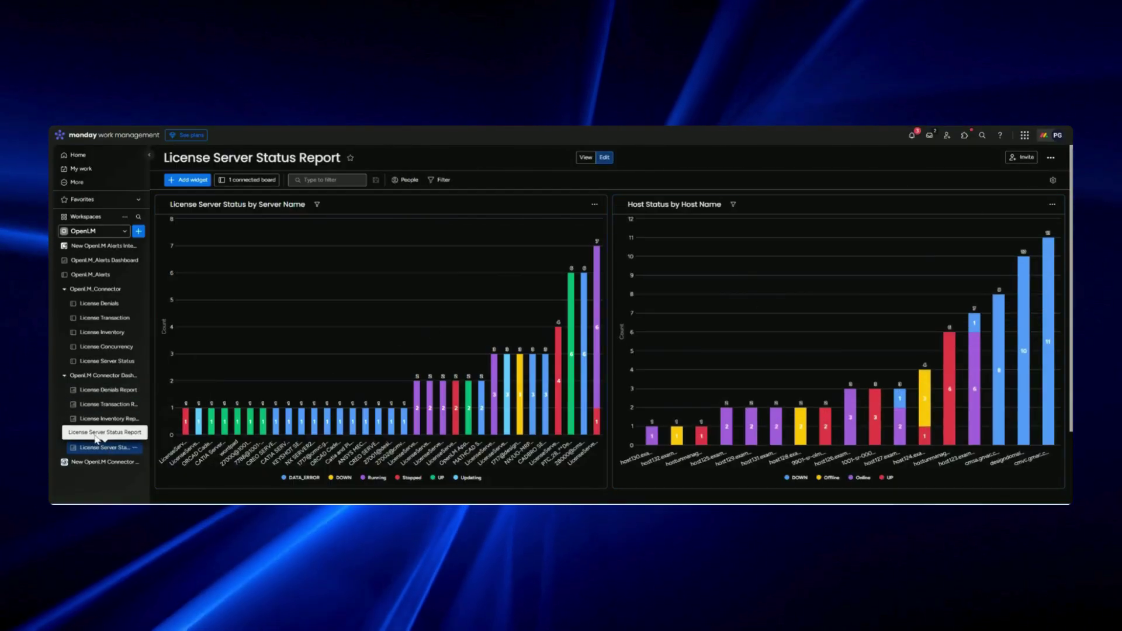
Return to the License Denials Report dashboard.
left_click(100, 395)
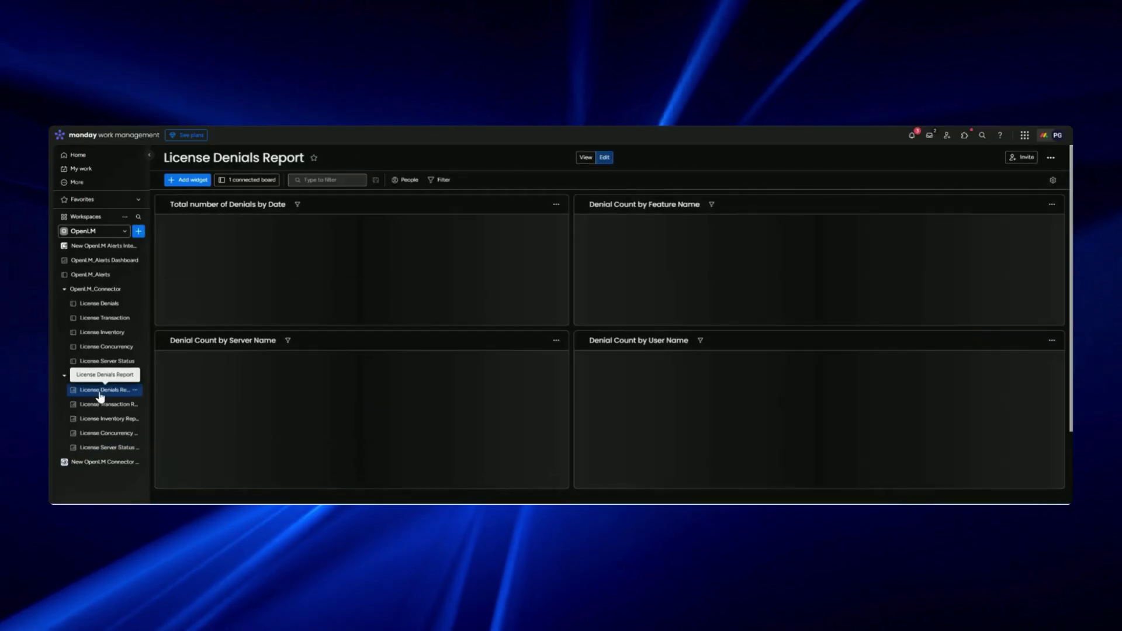